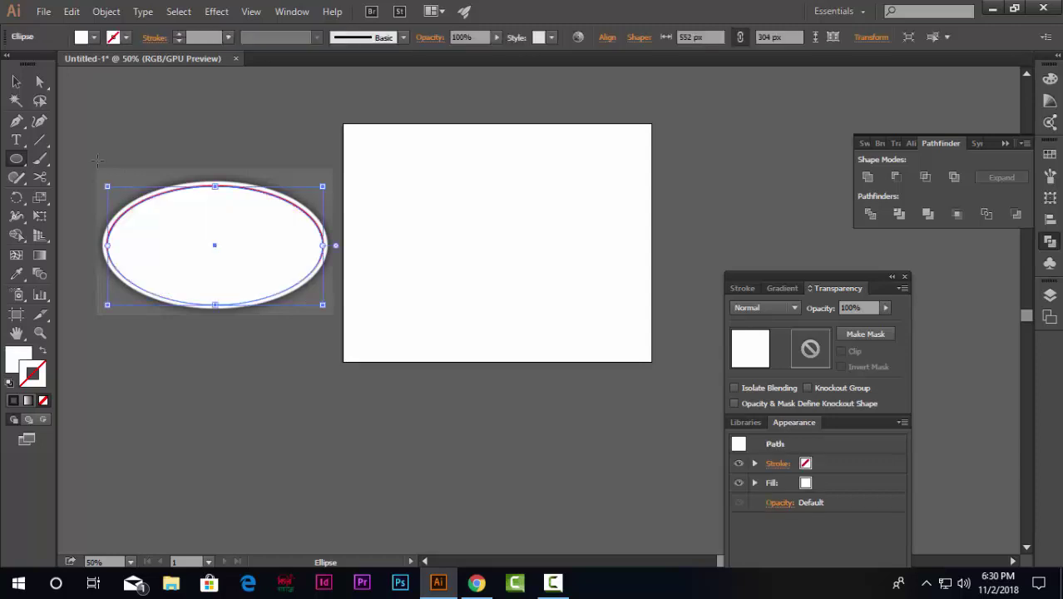
Move the white ellipse onto the artboard and fill it with the red sampled from the reference badge.
key(v)
drag(220, 265, 499, 256)
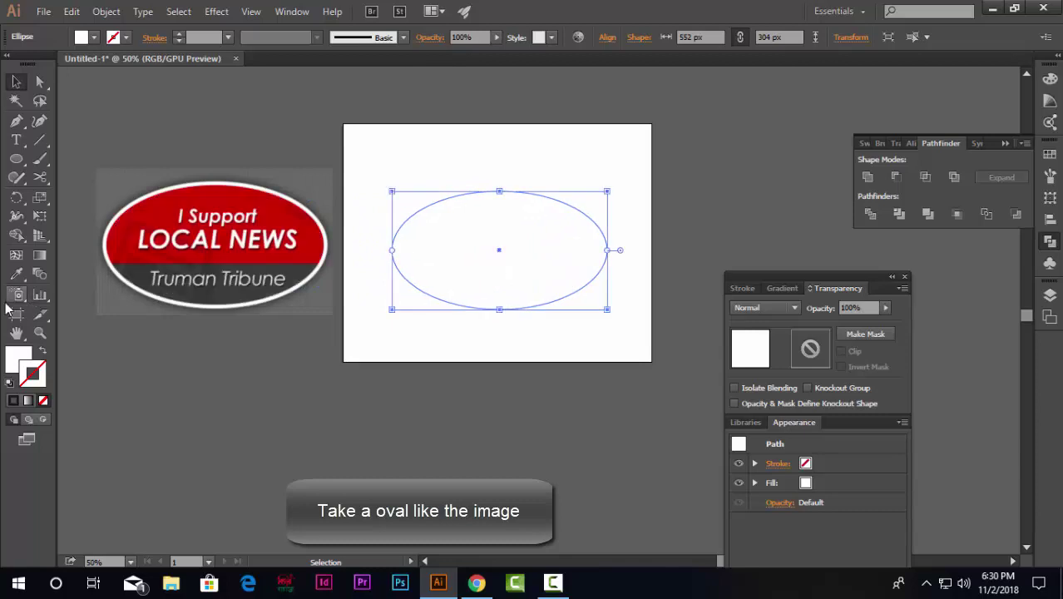
click(15, 273)
click(164, 203)
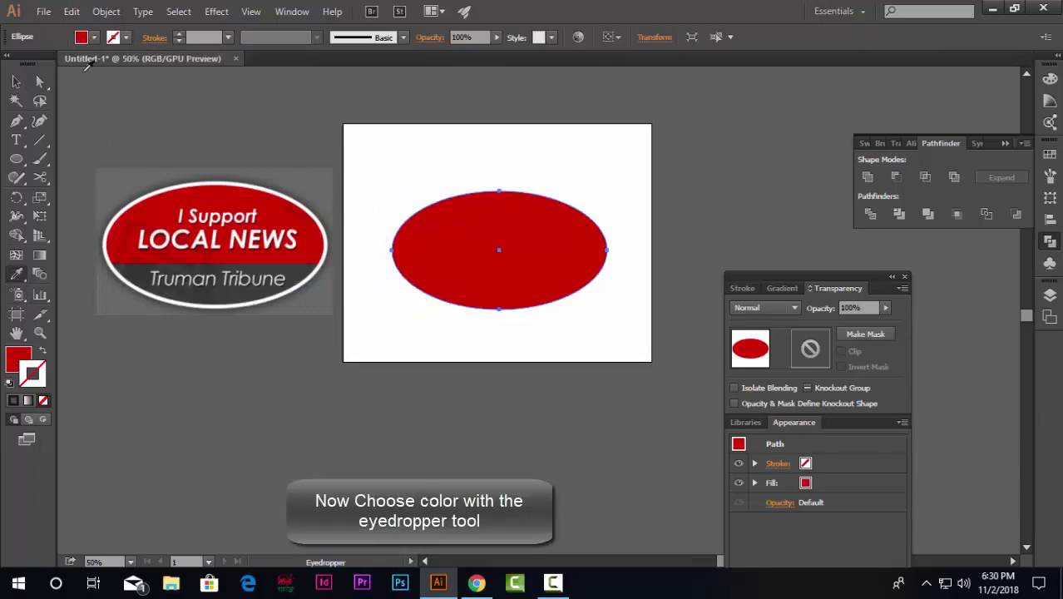
click(17, 83)
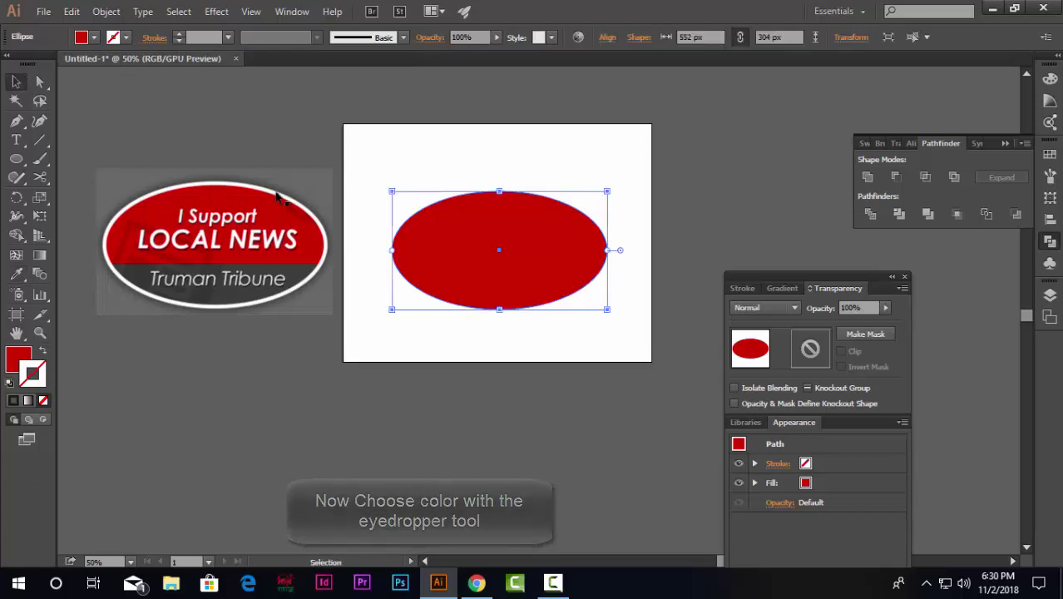
Create an offset path 12 px outside the red ellipse with miter joins and a miter limit of 4.
click(105, 12)
mouse_move(251, 325)
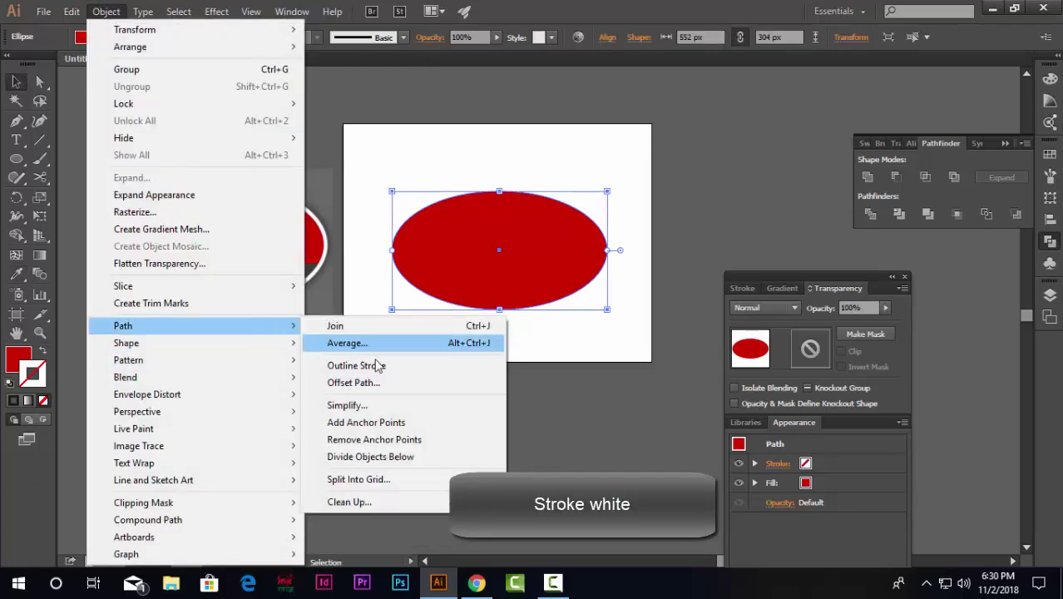
click(394, 384)
click(801, 256)
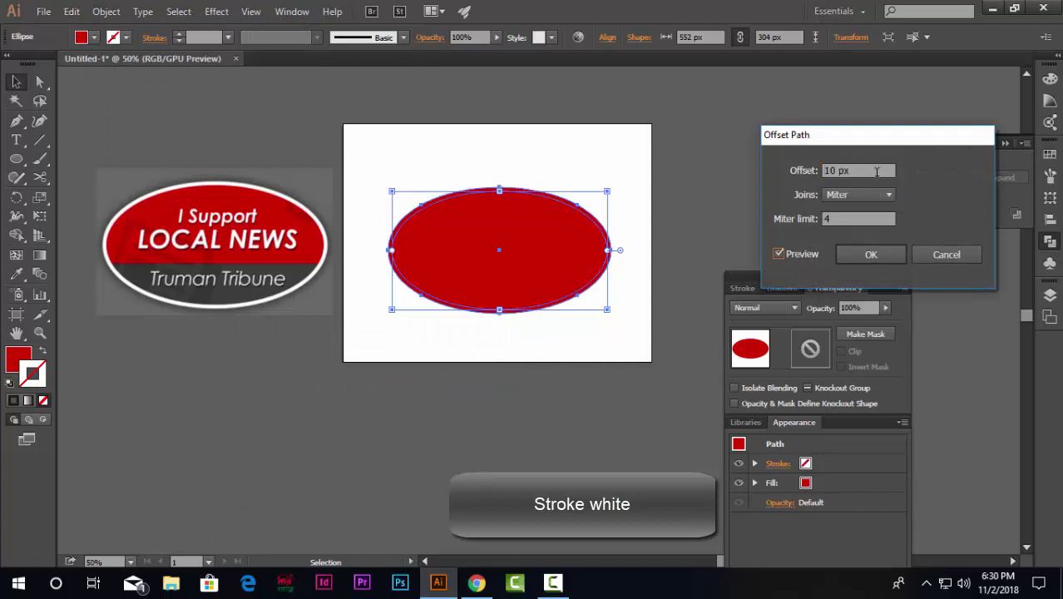
click(871, 171)
key(Up)
key(Up)
key(Up)
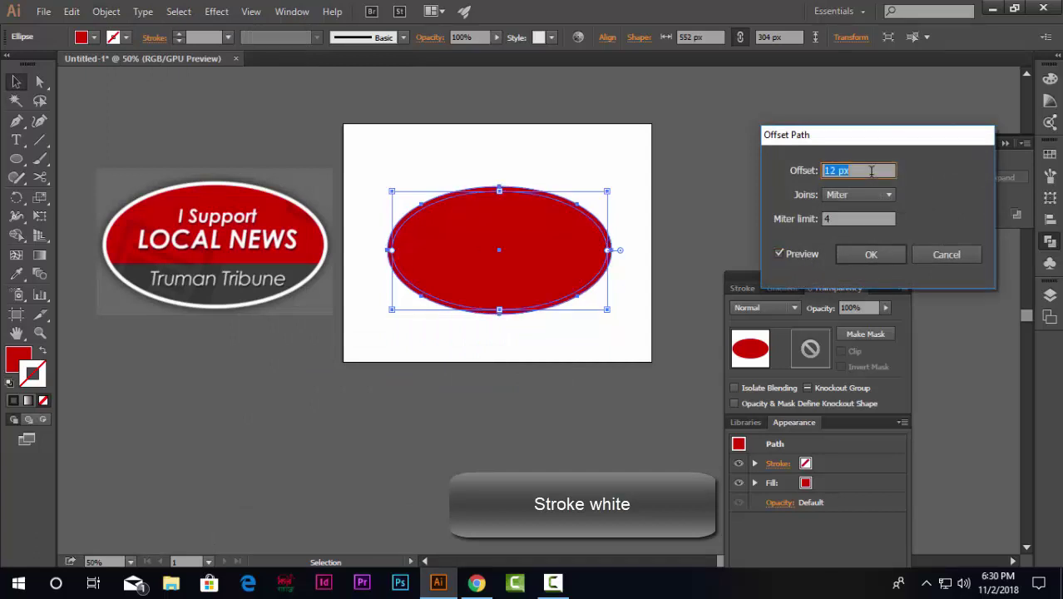
click(859, 256)
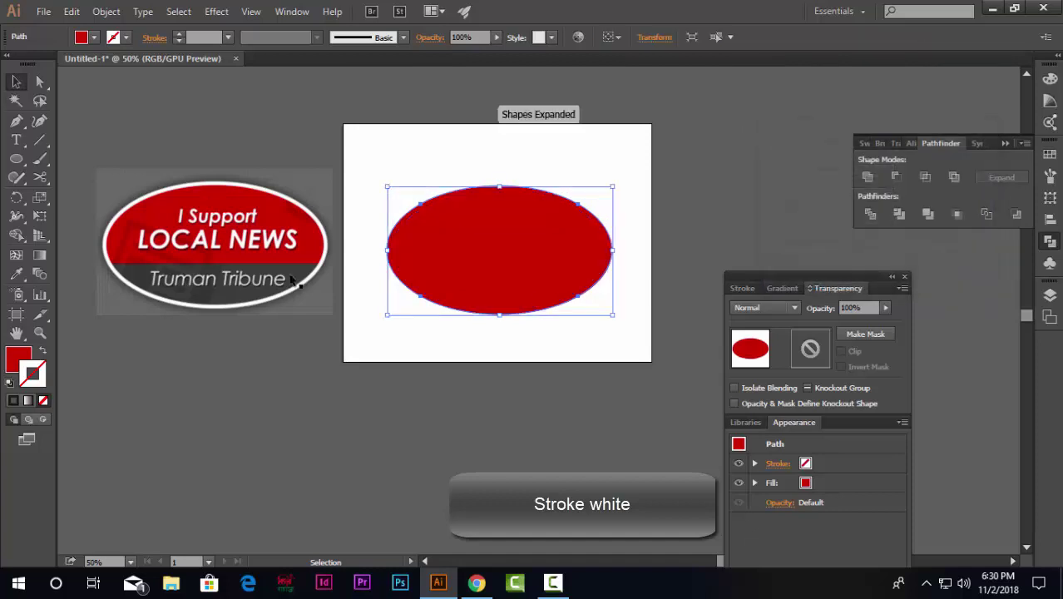
Fill the offset ellipse behind the red one with the lightest gray swatch and deselect it.
click(15, 273)
click(539, 149)
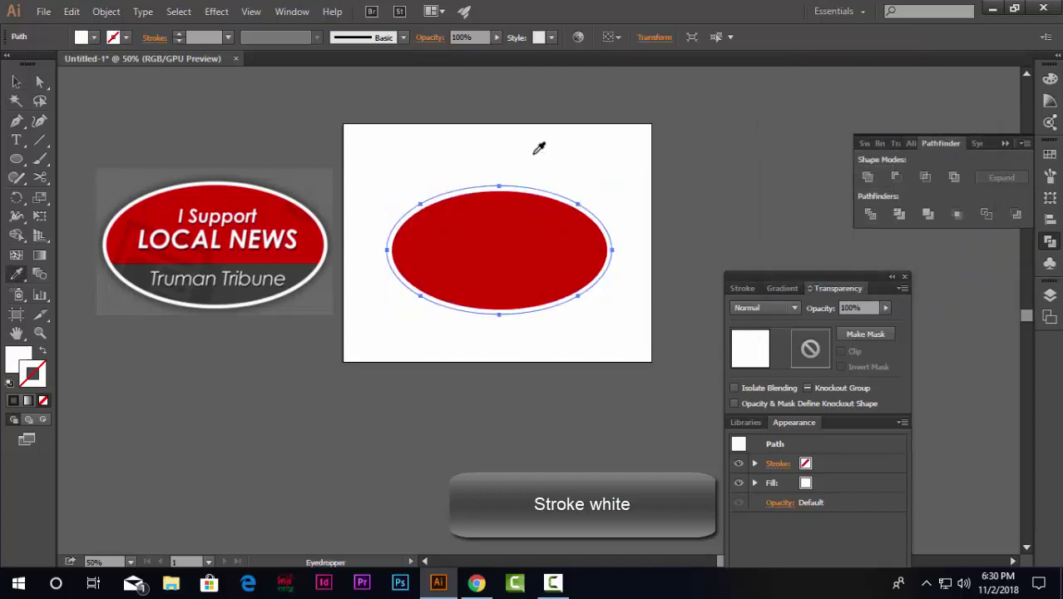
click(95, 37)
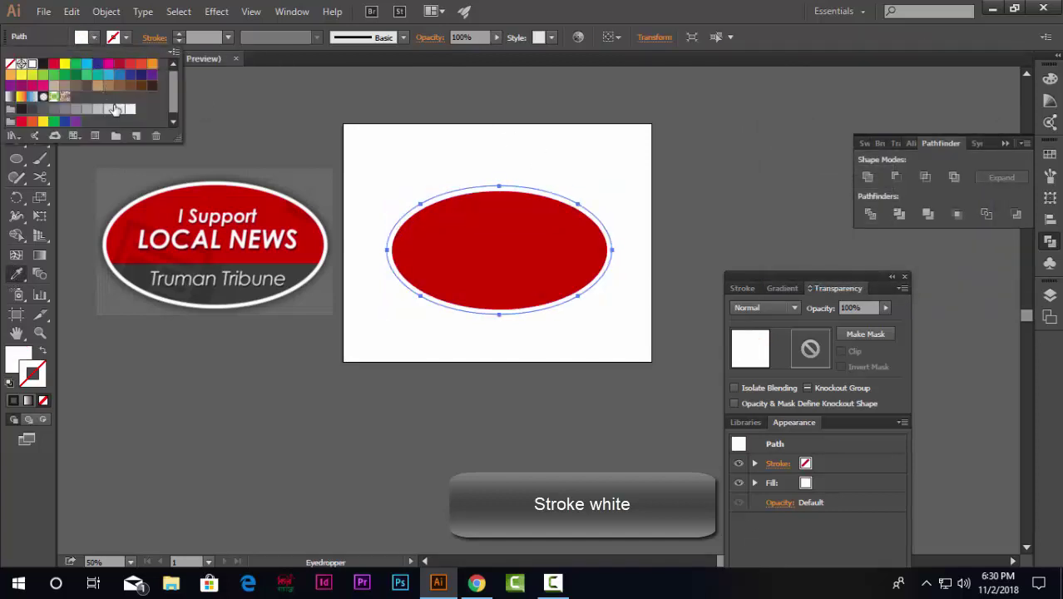
click(125, 111)
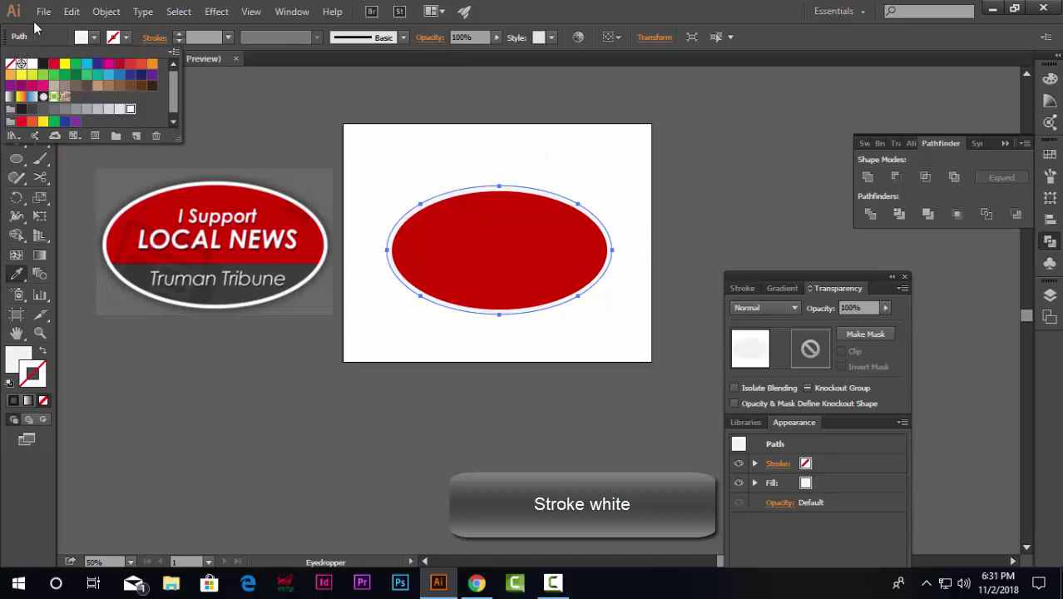
click(587, 11)
key(v)
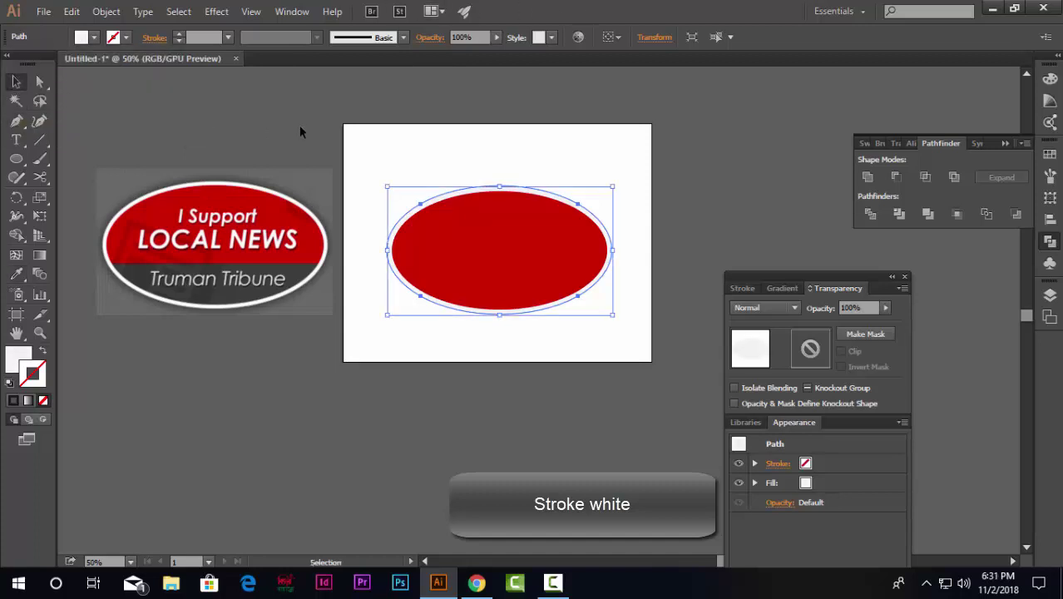
click(651, 288)
scroll(541, 247, up, 2)
scroll(536, 247, down, 3)
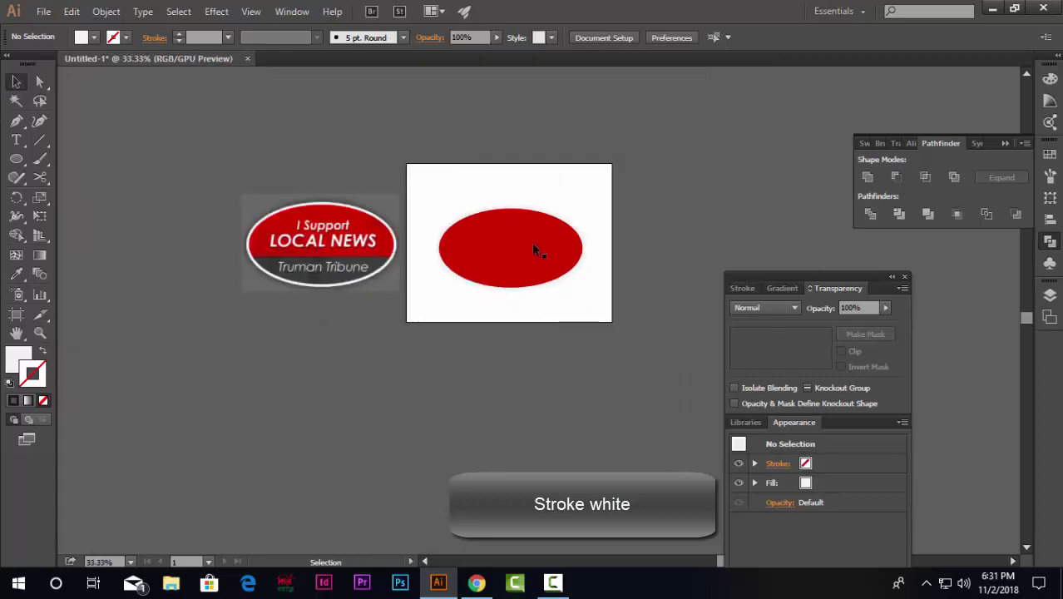
scroll(526, 261, up, 1)
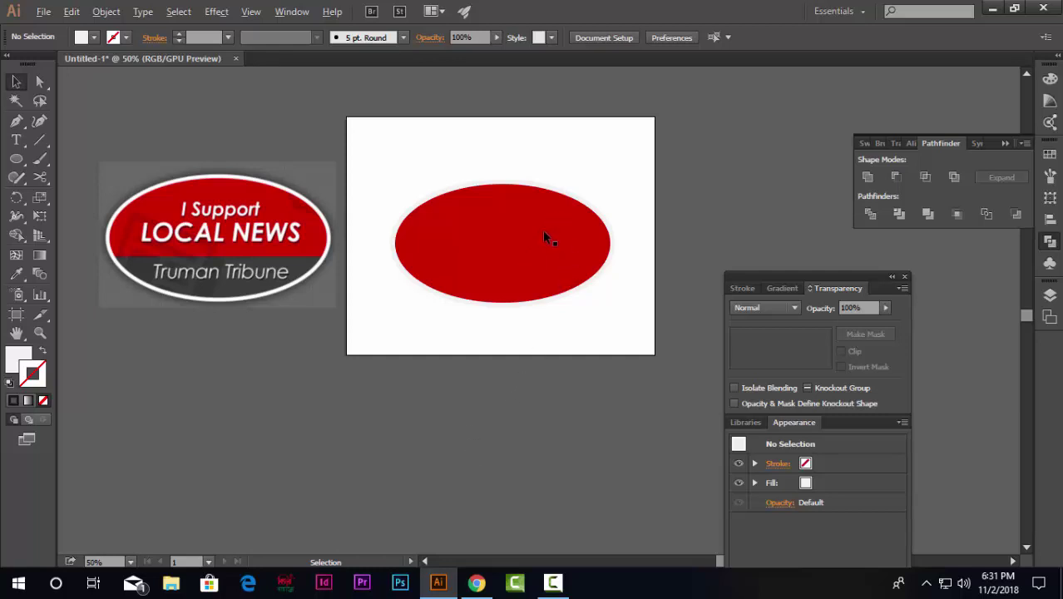
Try to draw a nearly flat arc across the full width of the red ellipse, just below its centre.
key(alt)
key(alt)
click(40, 142)
click(75, 159)
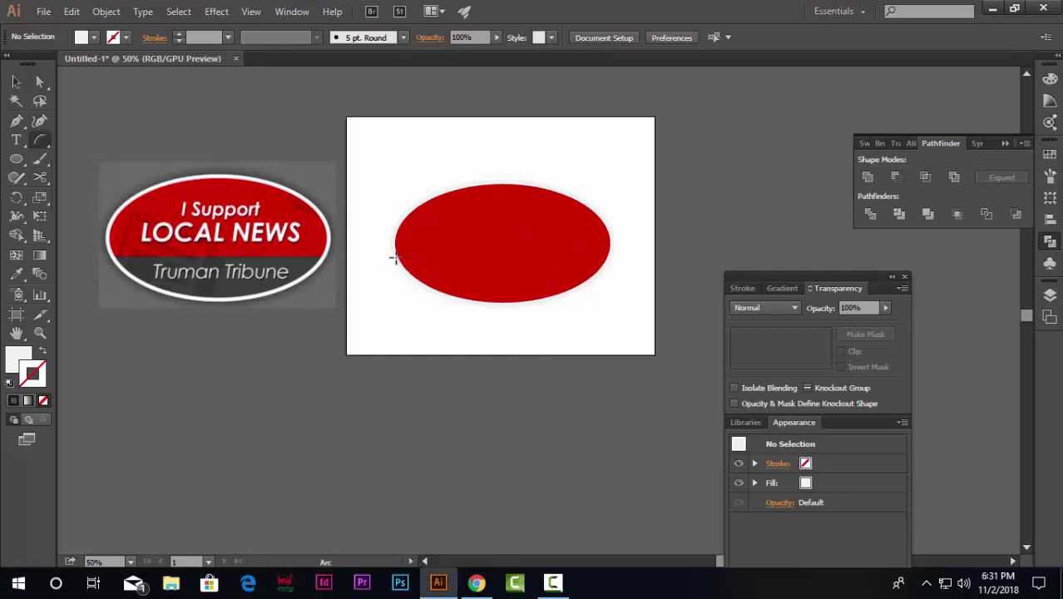
drag(396, 255, 610, 258)
scroll(603, 292, up, 2)
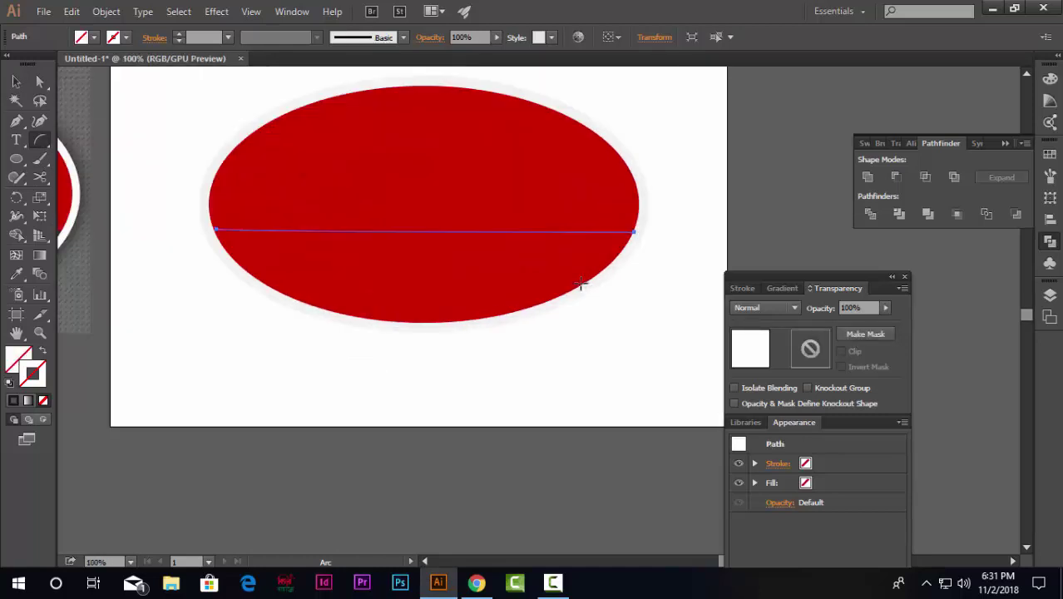
click(16, 81)
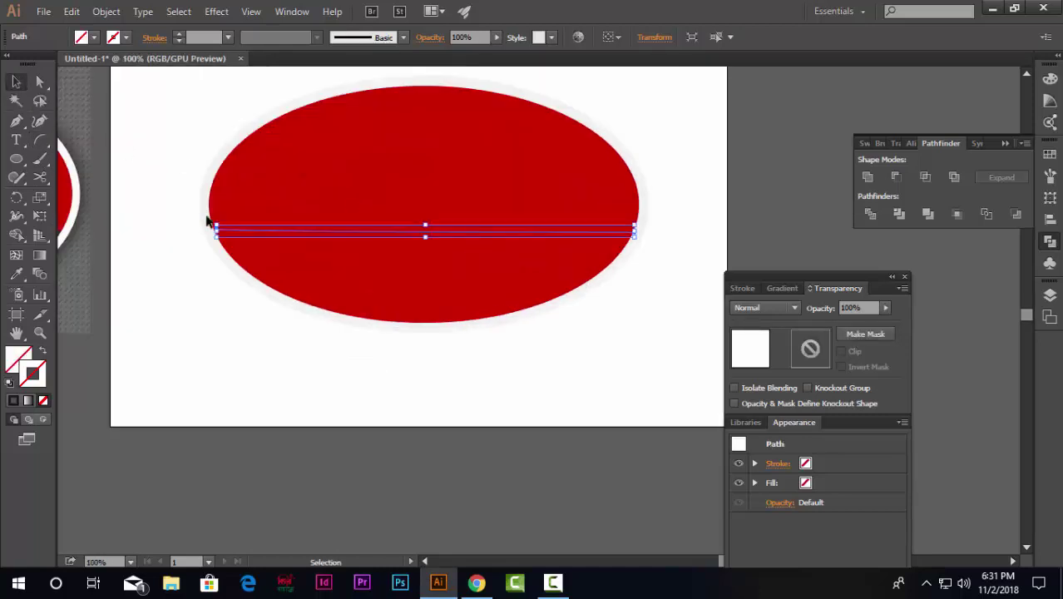
click(428, 359)
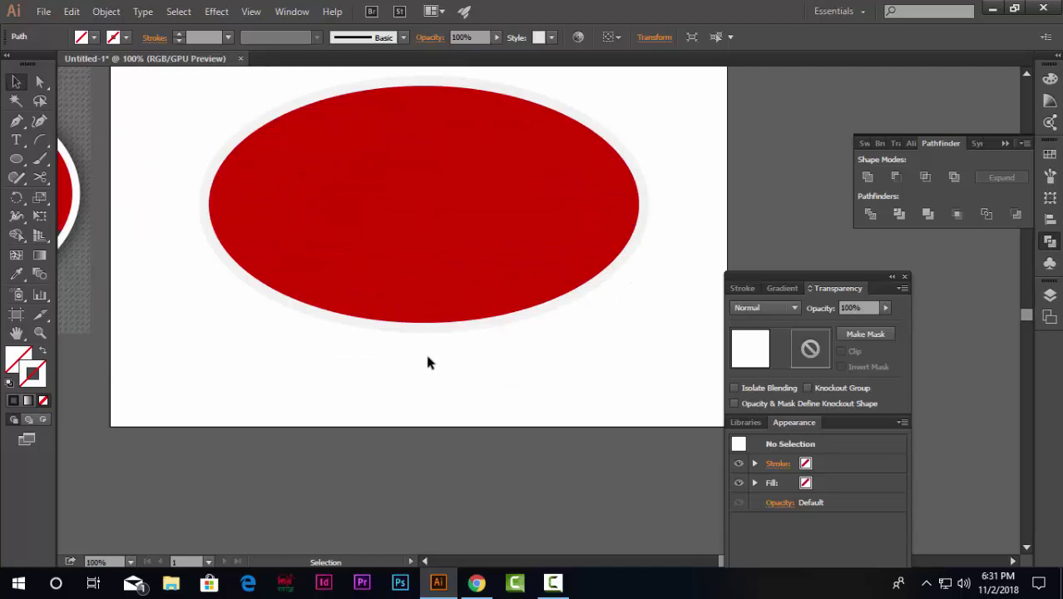
Draw a straight horizontal line across the red ellipse just below its centre and give it a 9 pt stroke.
click(42, 141)
click(78, 140)
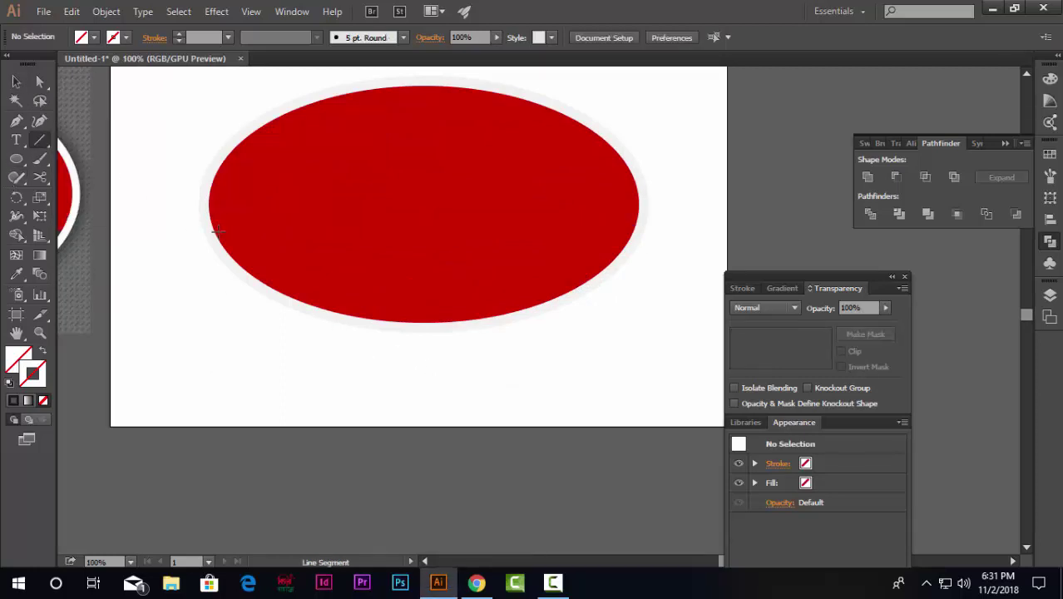
drag(212, 232, 635, 247)
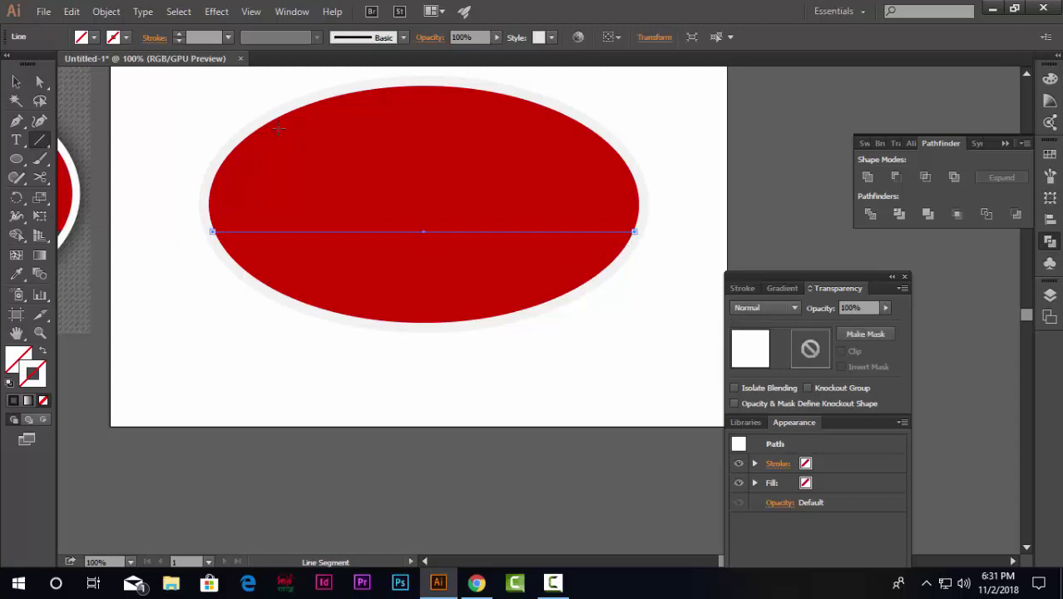
click(177, 37)
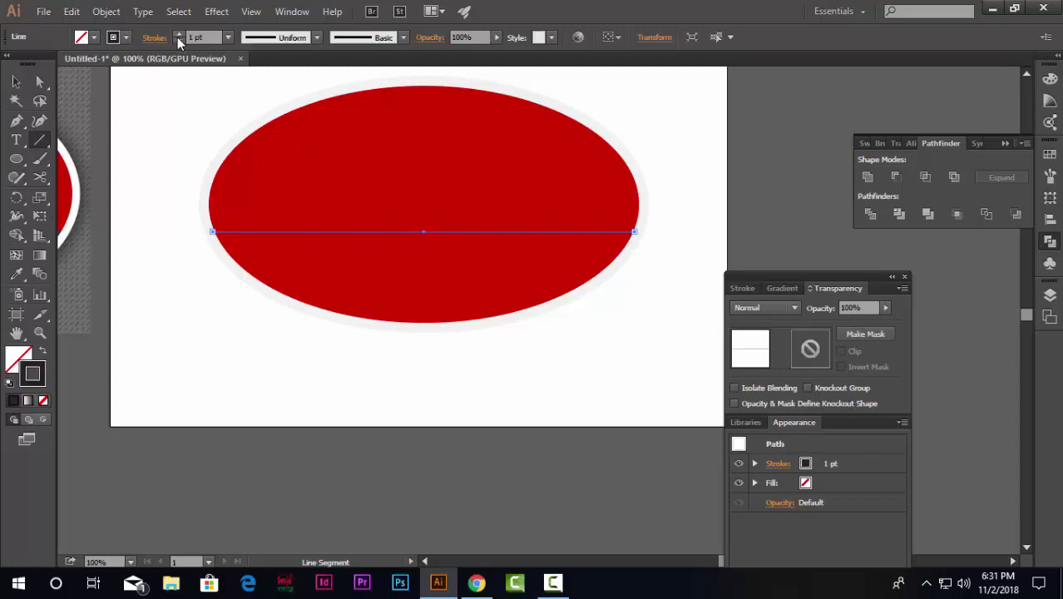
click(177, 37)
click(177, 37)
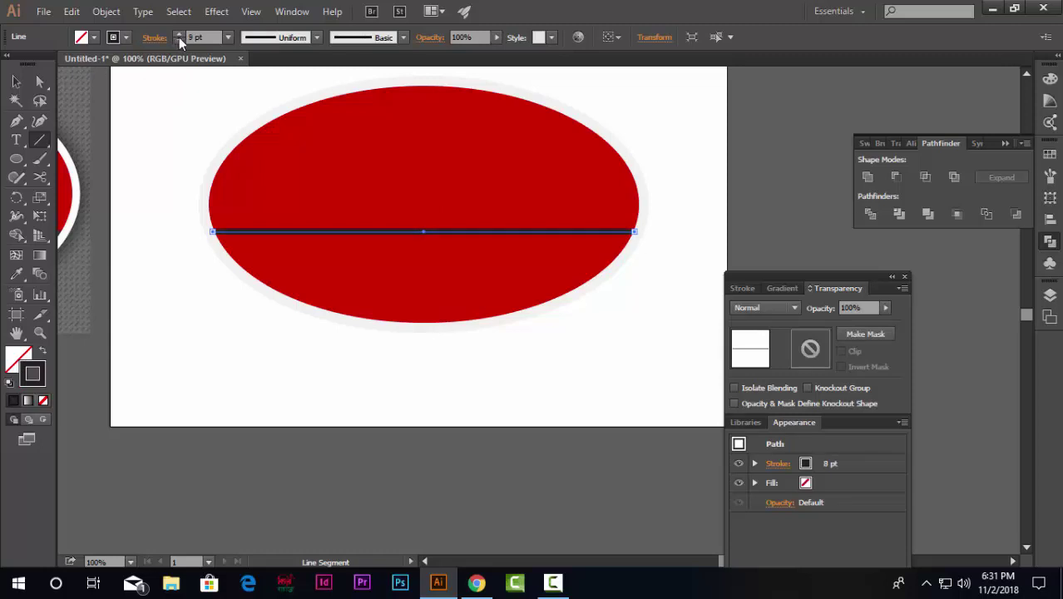
Try the half-ellipse and full-ellipse width profiles on the line, then reapply the half-ellipse one.
click(310, 38)
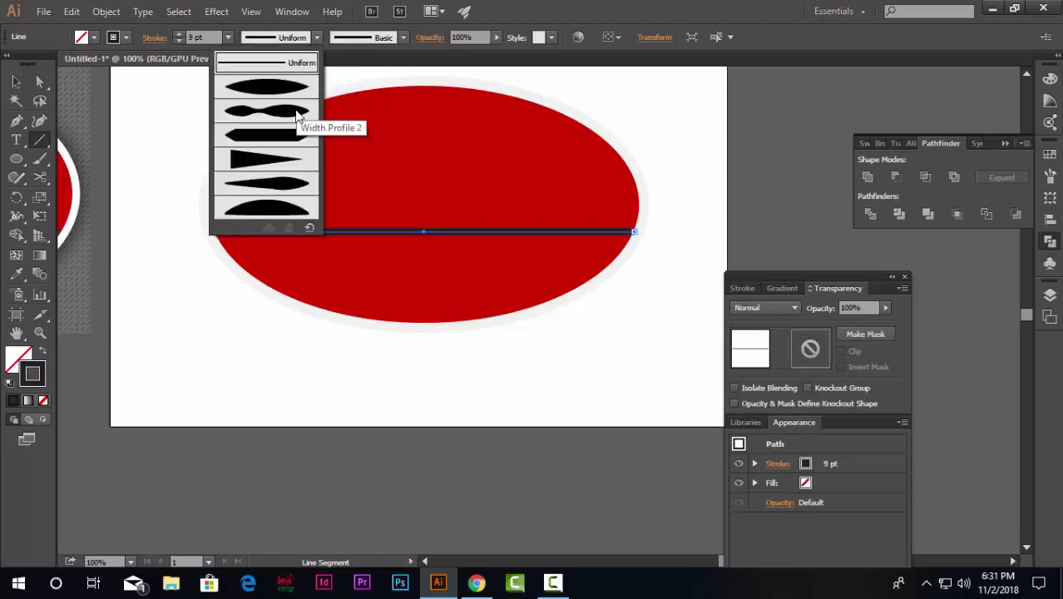
click(277, 208)
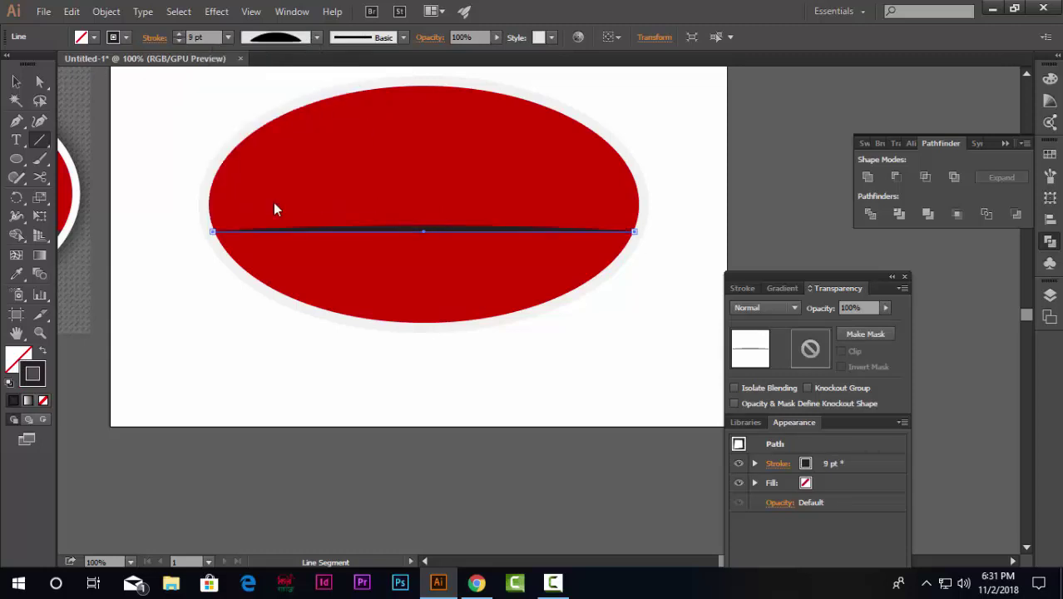
click(317, 38)
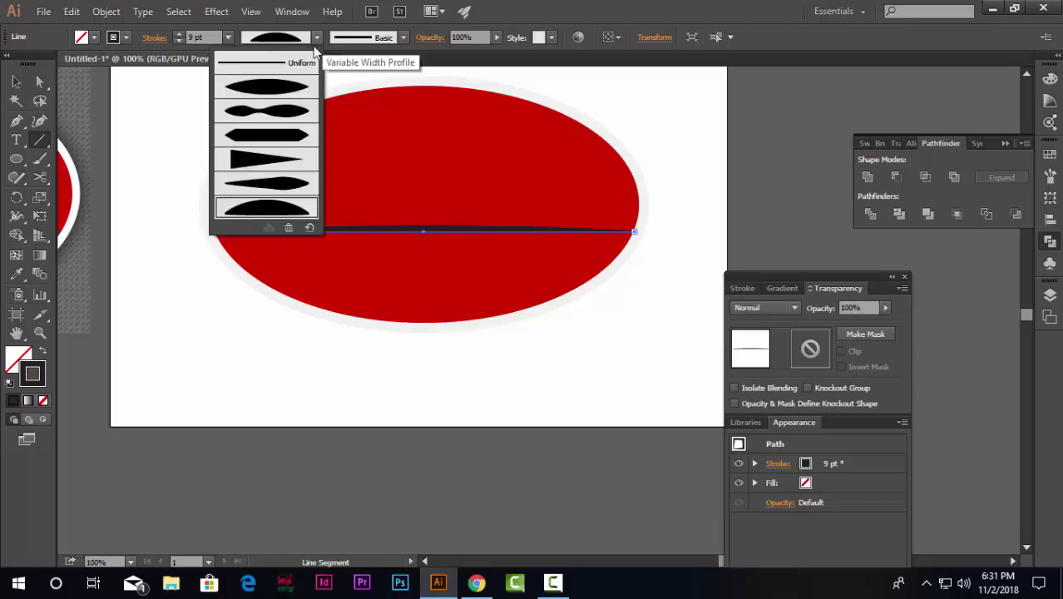
click(275, 88)
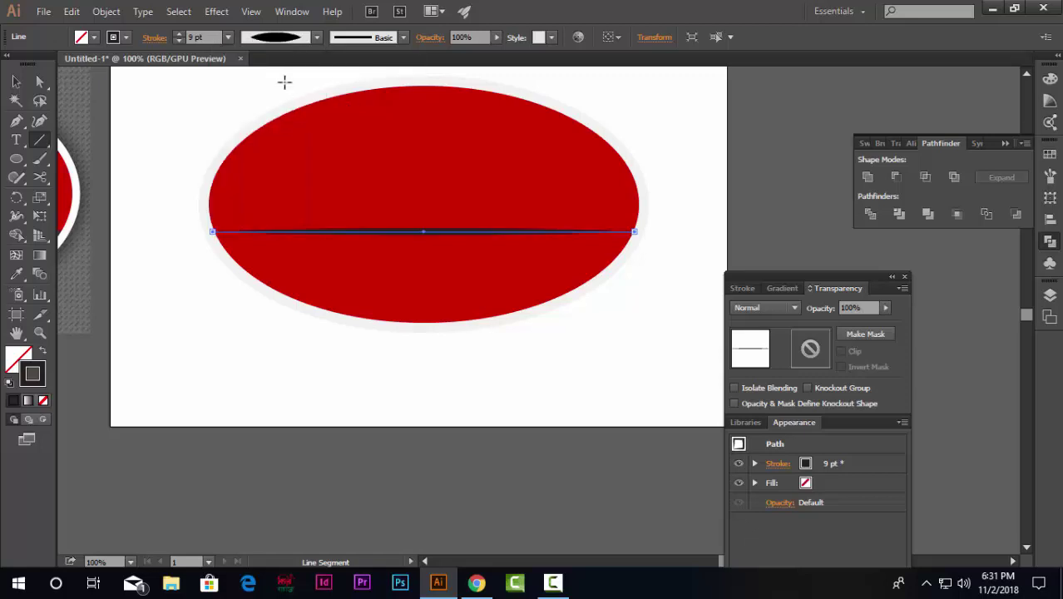
click(317, 38)
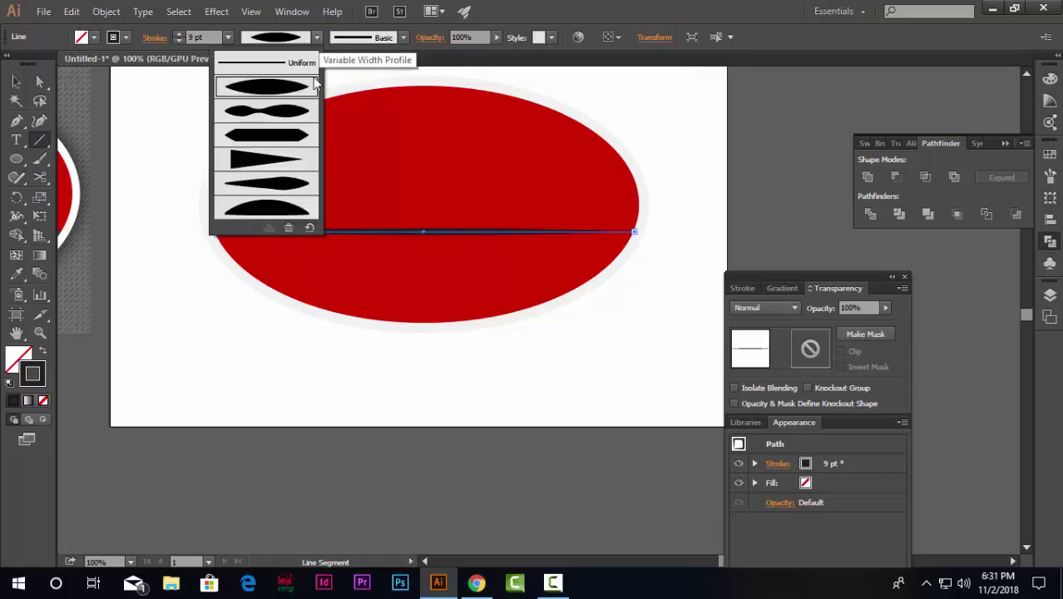
click(280, 207)
Try the Charcoal - Feather brush on the line, then return it to the Basic brush.
click(403, 38)
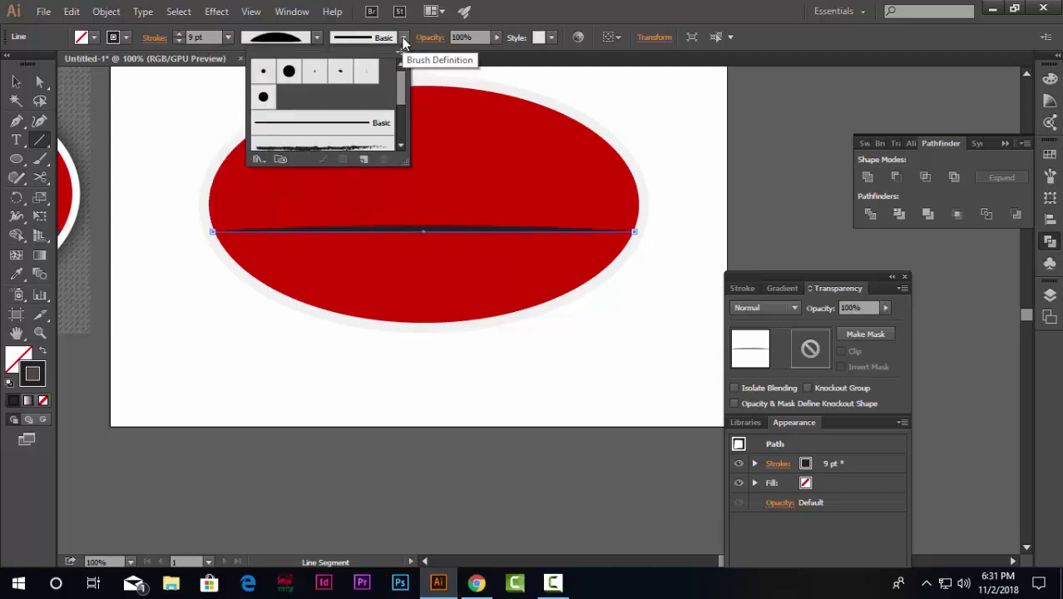
scroll(368, 117, down, 4)
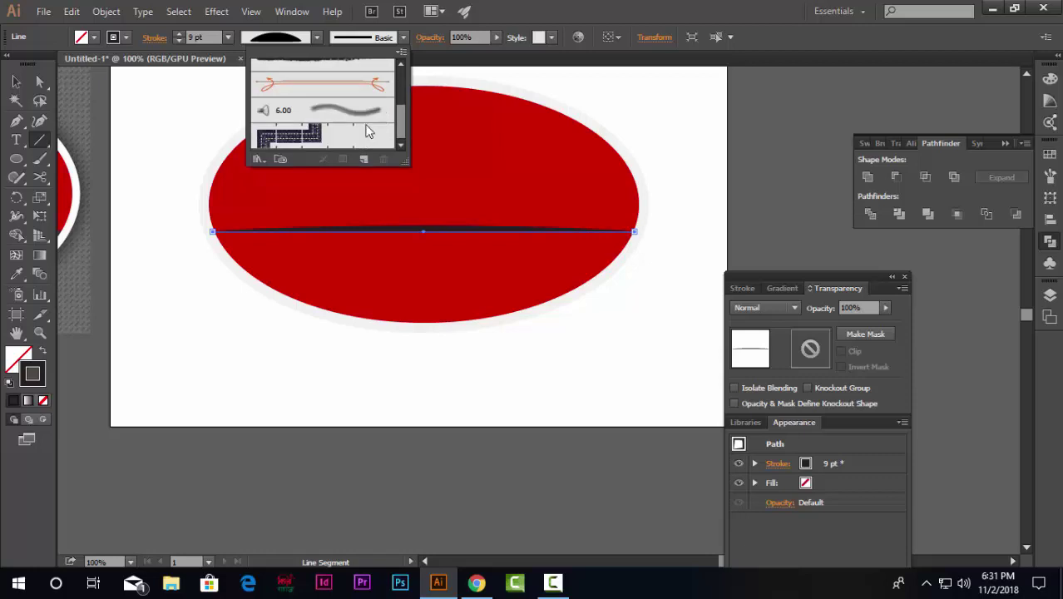
scroll(367, 131, up, 2)
click(355, 107)
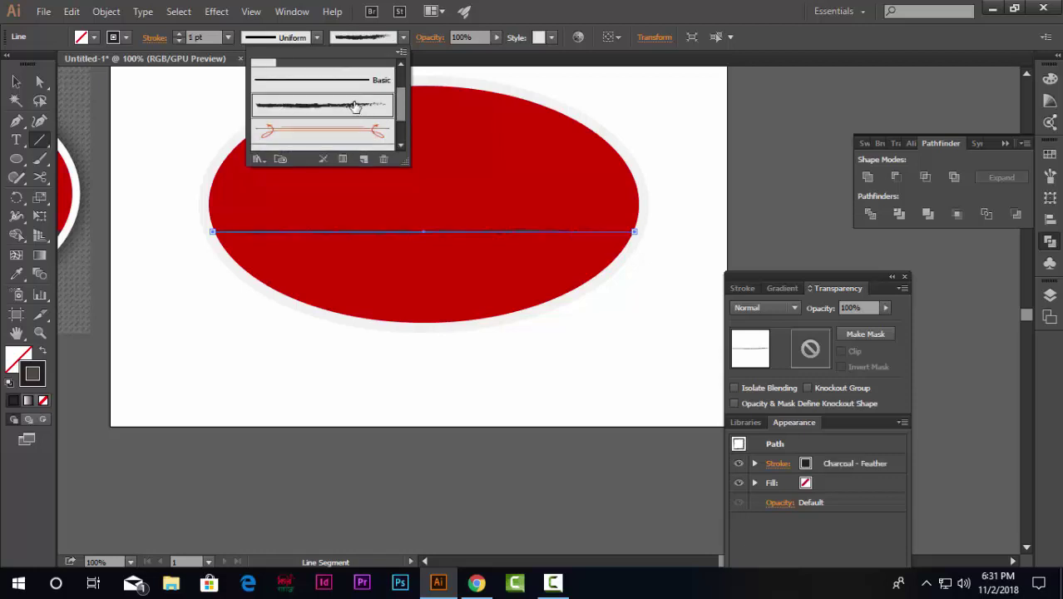
click(364, 84)
scroll(371, 104, down, 2)
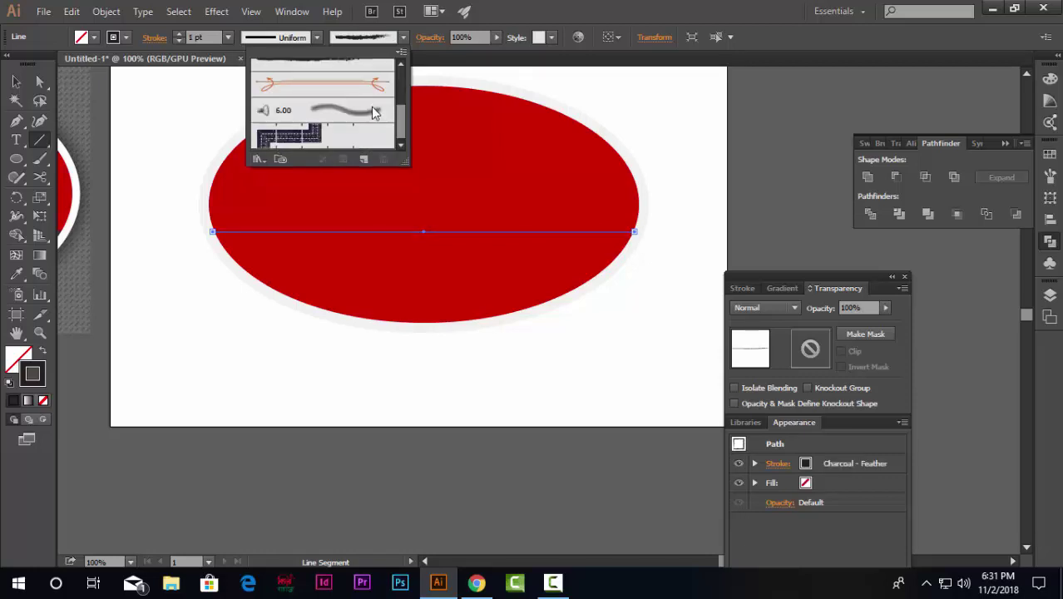
Apply the half-ellipse width profile to the line and raise its stroke weight to 31 pt.
click(317, 39)
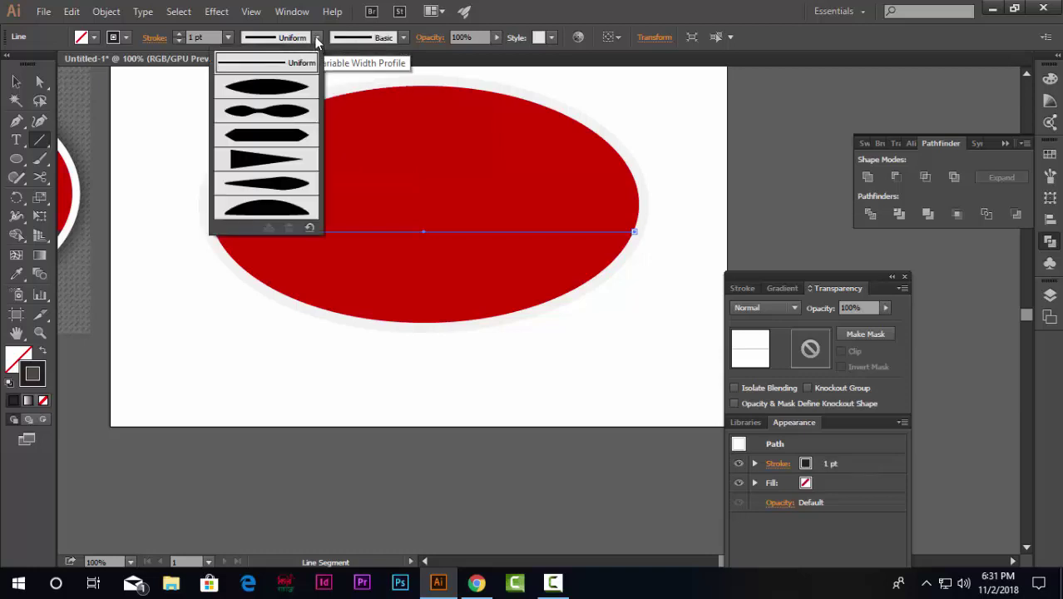
click(279, 210)
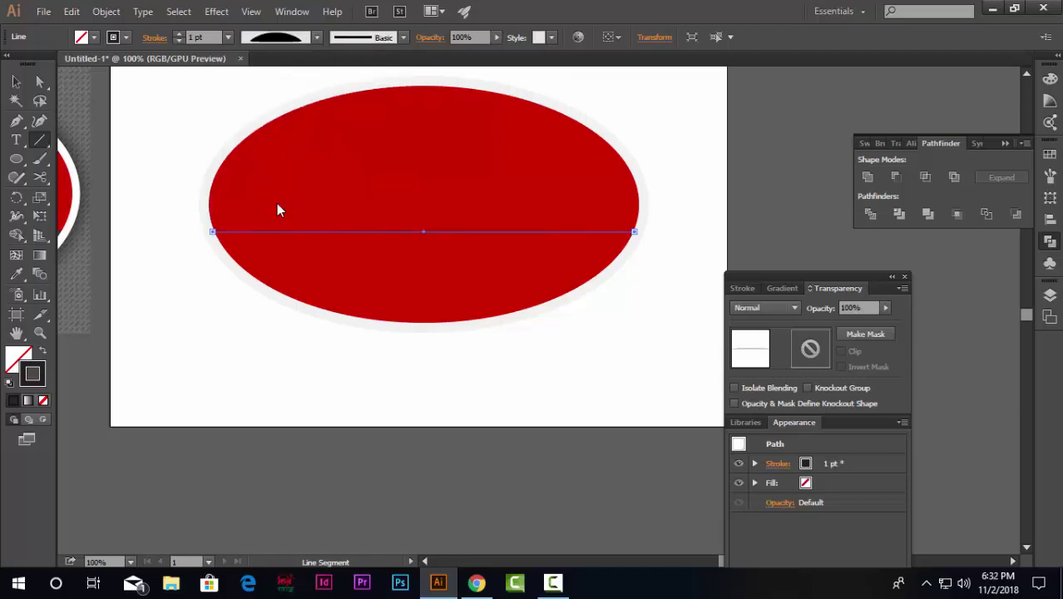
click(179, 34)
click(179, 34)
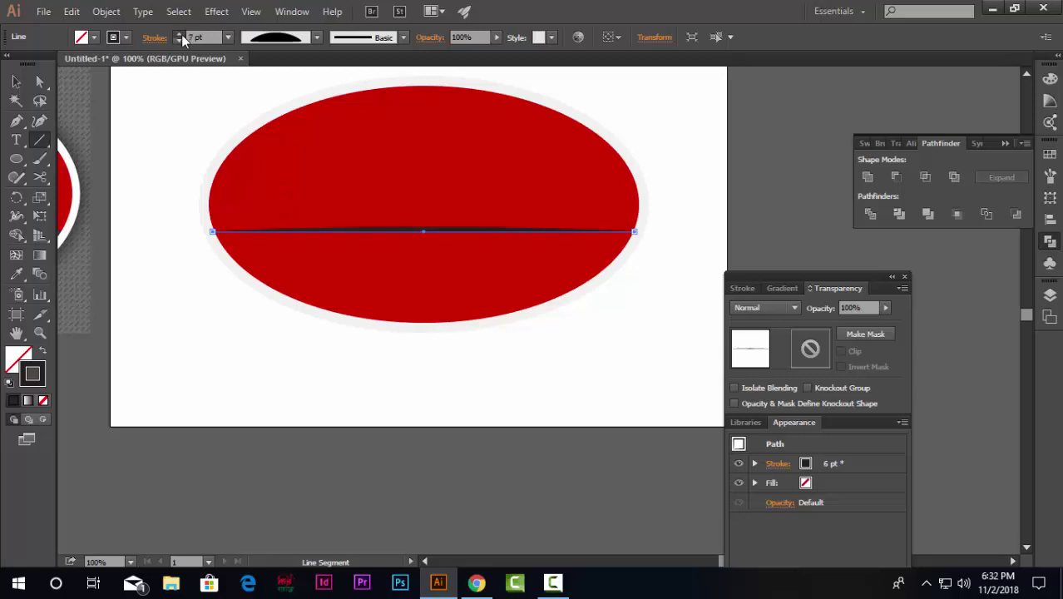
click(179, 34)
click(179, 34)
click(179, 34)
click(179, 34)
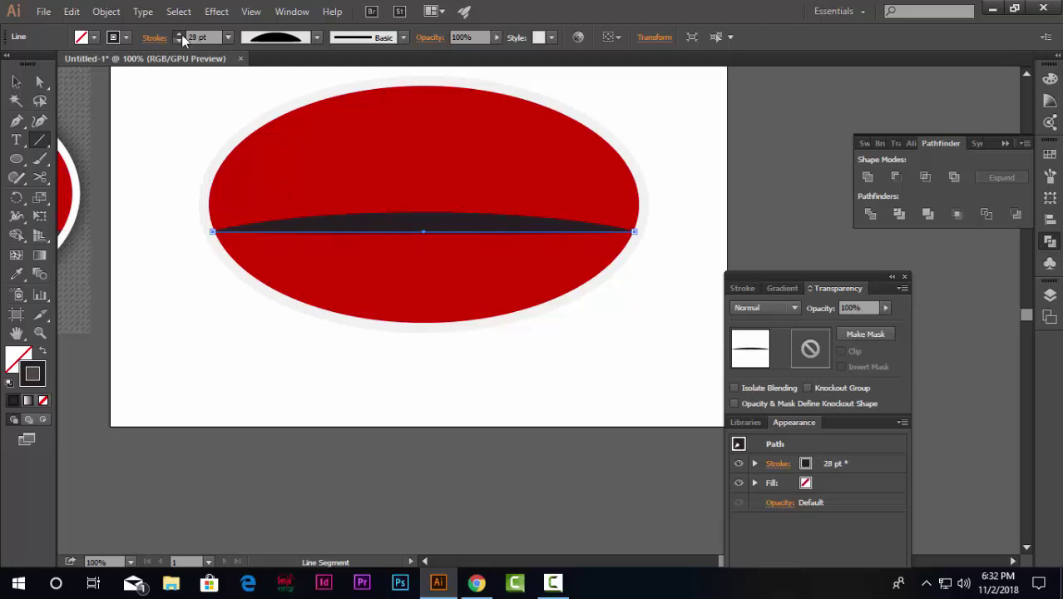
click(179, 34)
click(178, 35)
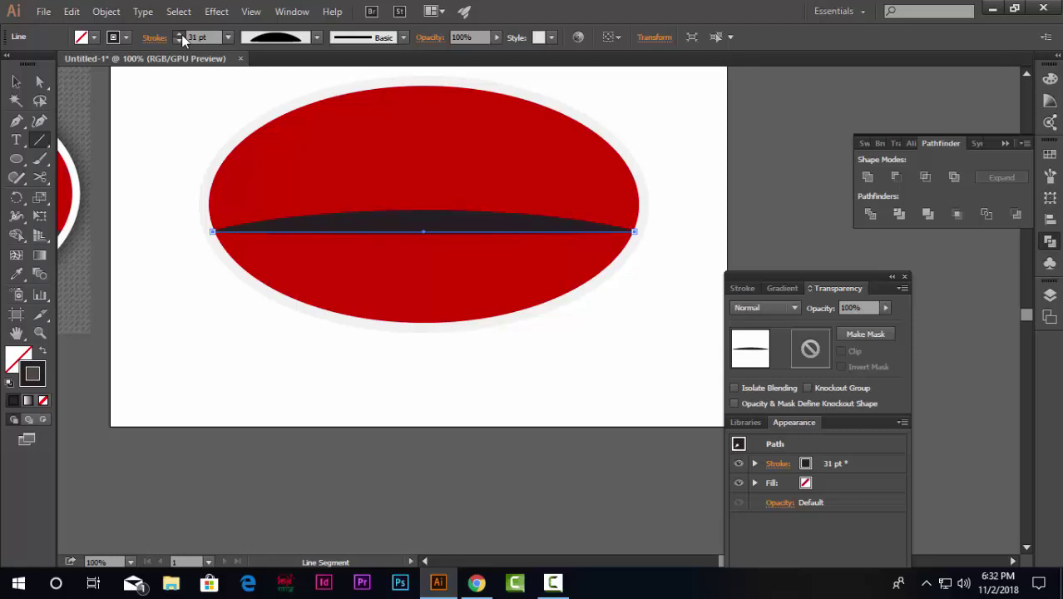
Raise the stroke weight of the line across the red ellipse to 48 pt.
click(179, 34)
click(178, 34)
click(179, 34)
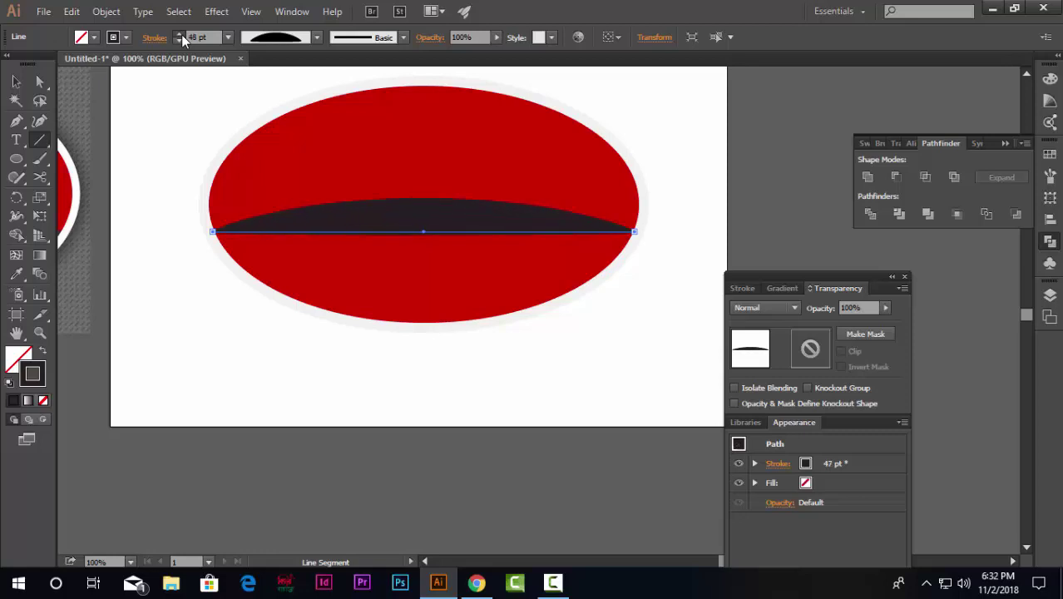
Reflect the line across the horizontal axis, with the preview on, so its curved side faces downward.
click(16, 81)
scroll(398, 259, up, 1)
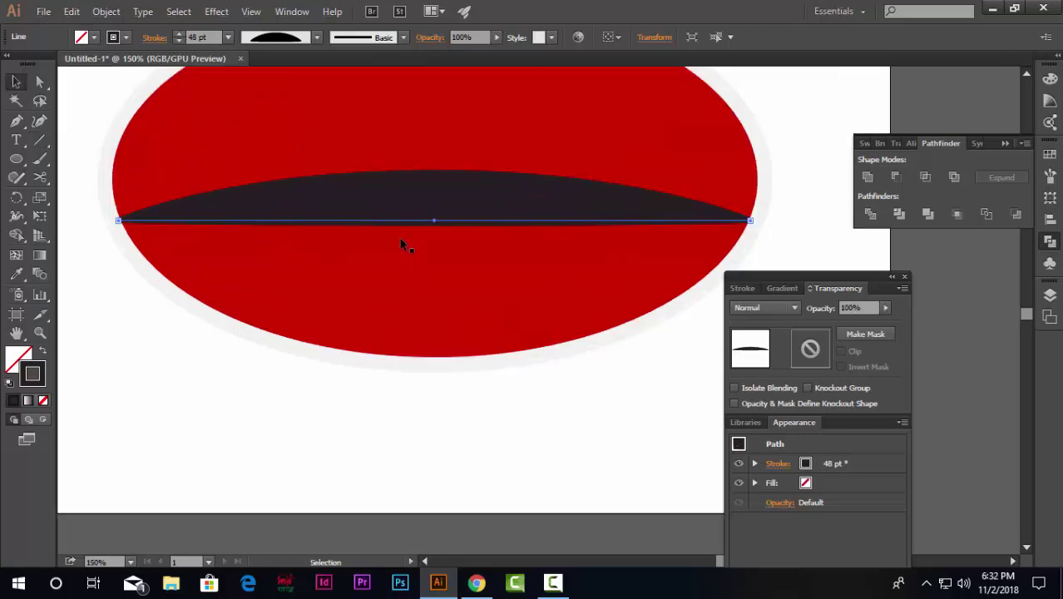
click(406, 208)
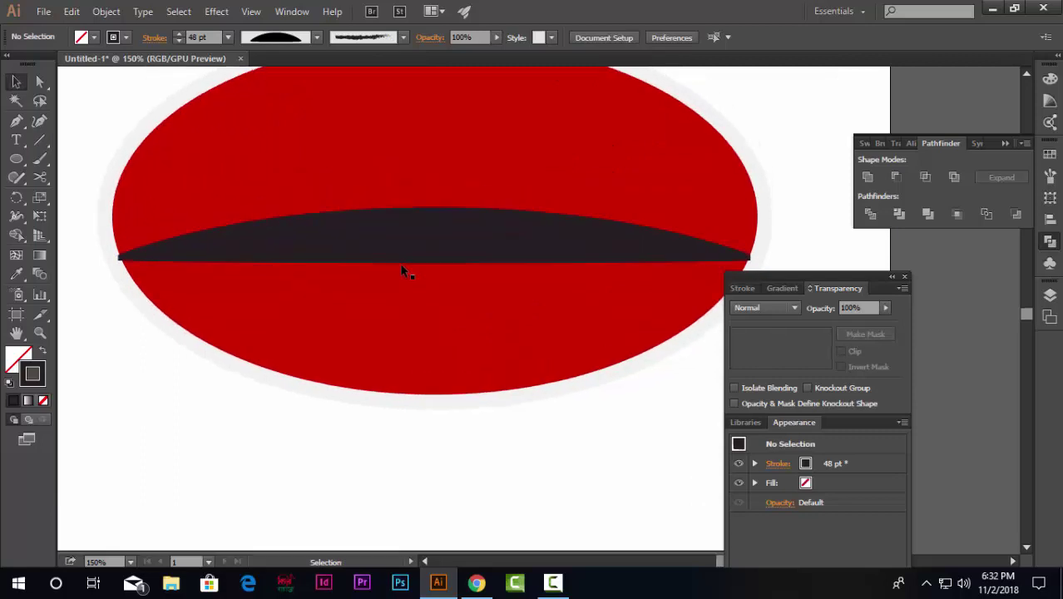
scroll(404, 262, up, 1)
right_click(404, 250)
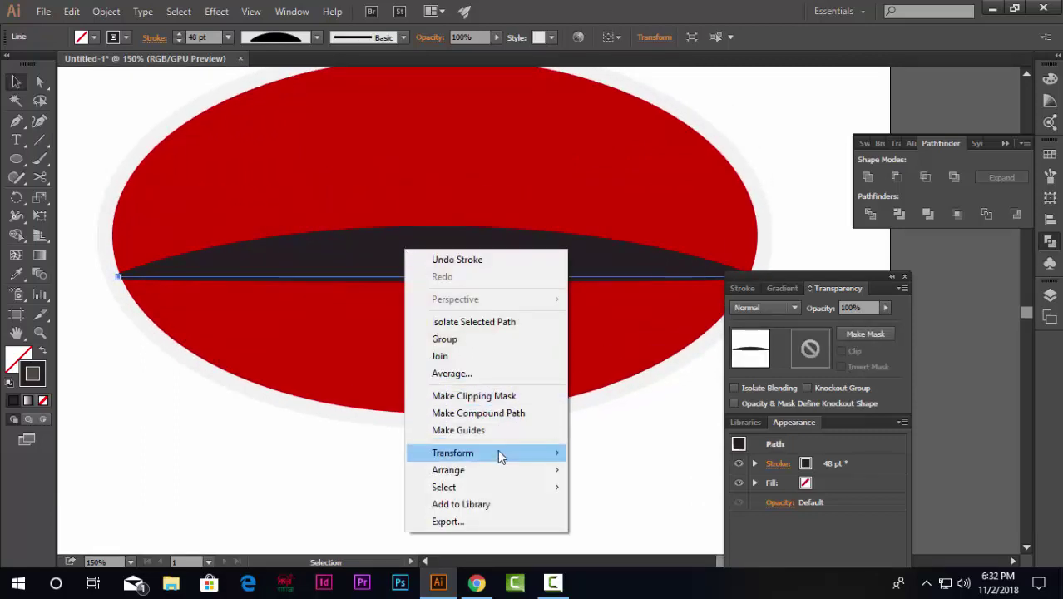
mouse_move(501, 454)
click(628, 373)
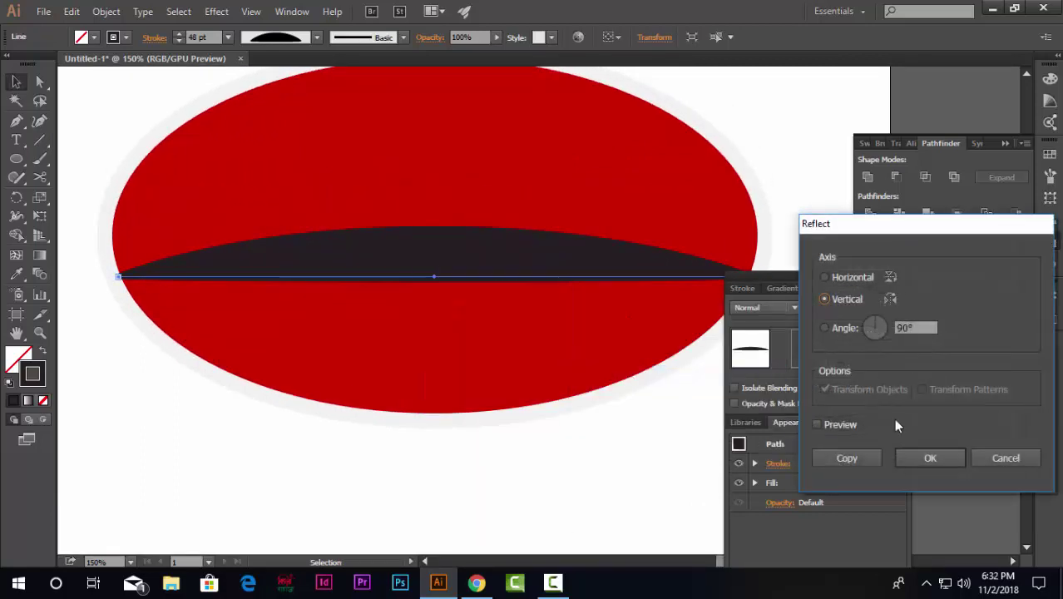
click(841, 426)
click(953, 466)
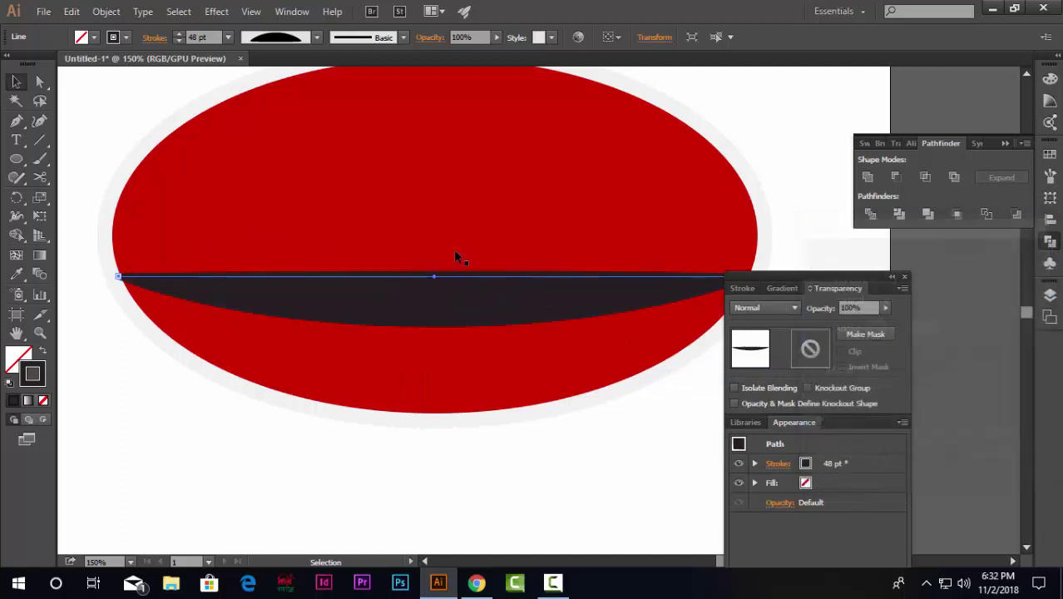
Expand the reflected line into a filled dark shape and deselect it.
scroll(412, 237, down, 1)
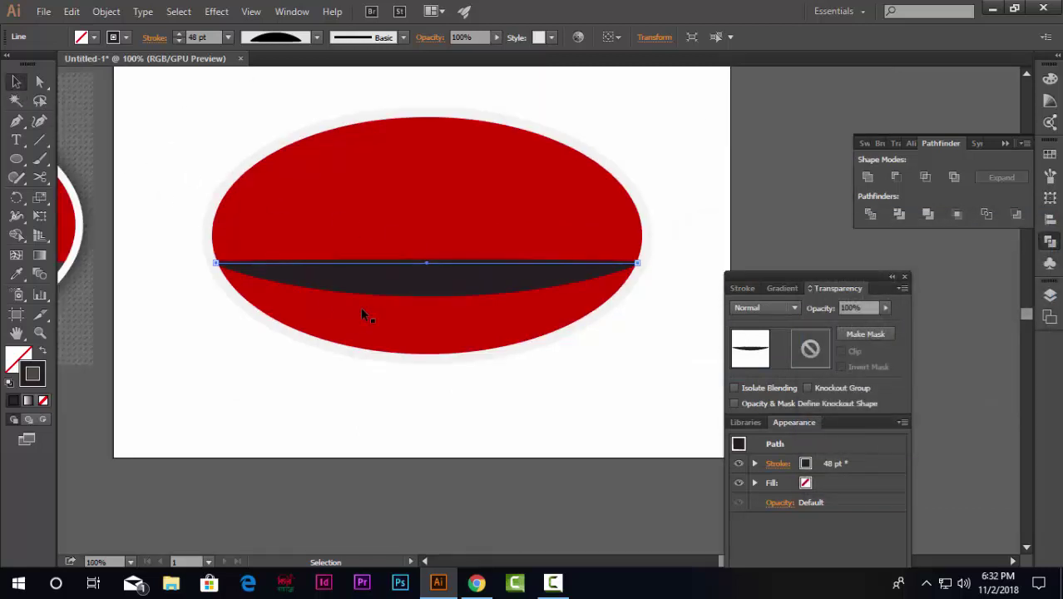
scroll(361, 300, up, 1)
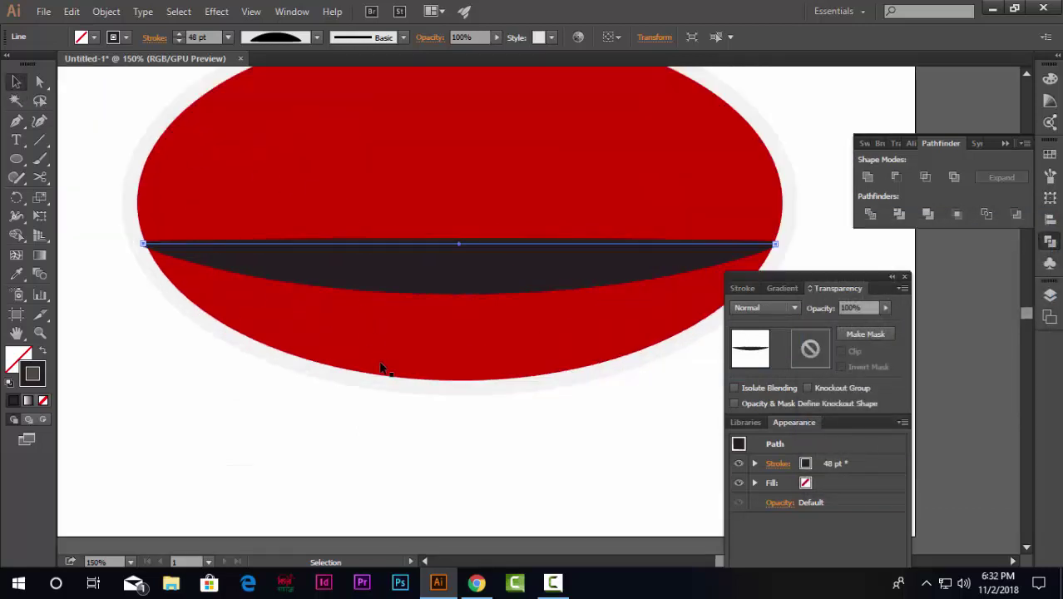
click(106, 11)
click(178, 195)
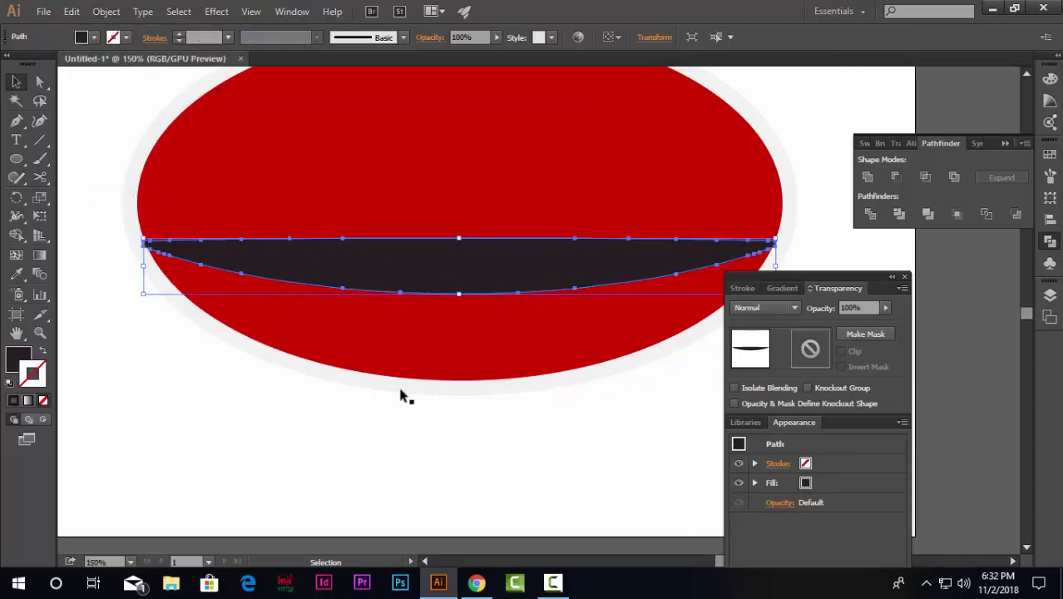
click(301, 440)
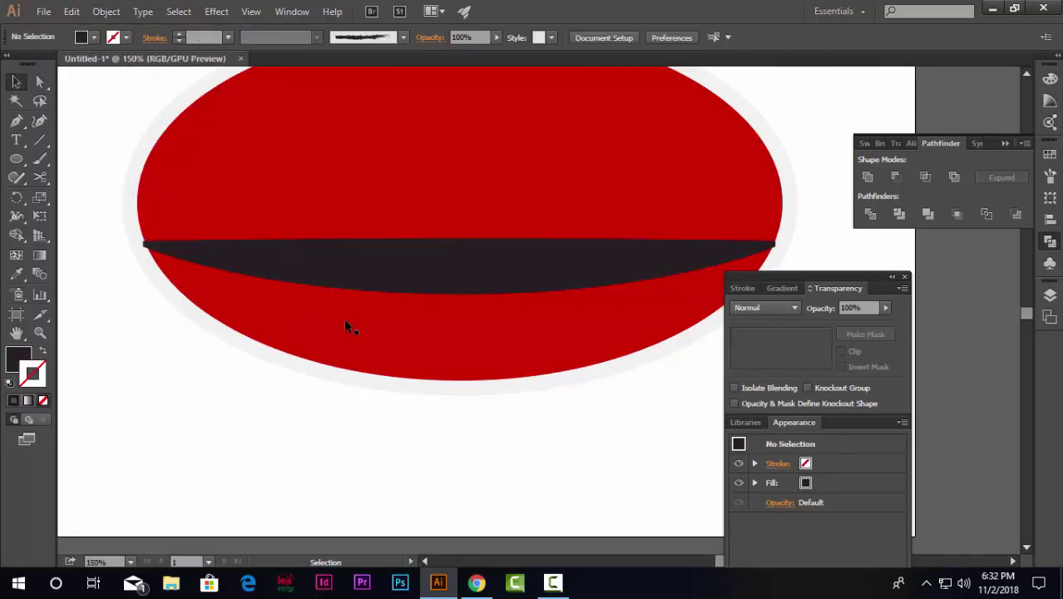
Divide the red ellipse with the expanded dark shape using Pathfinder.
click(358, 283)
shift+click(376, 330)
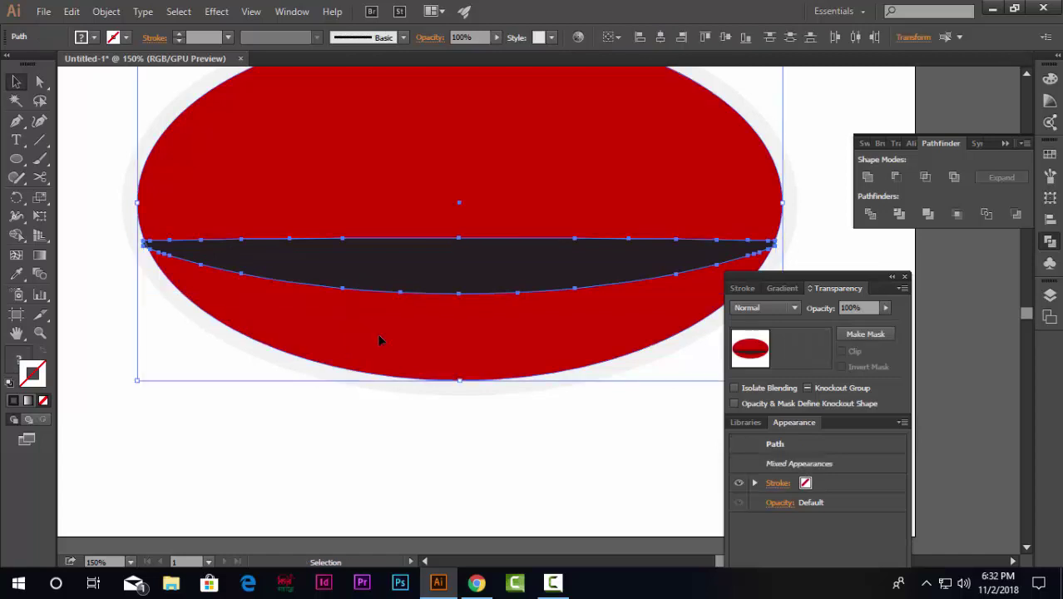
key(shift)
key(shift+F7)
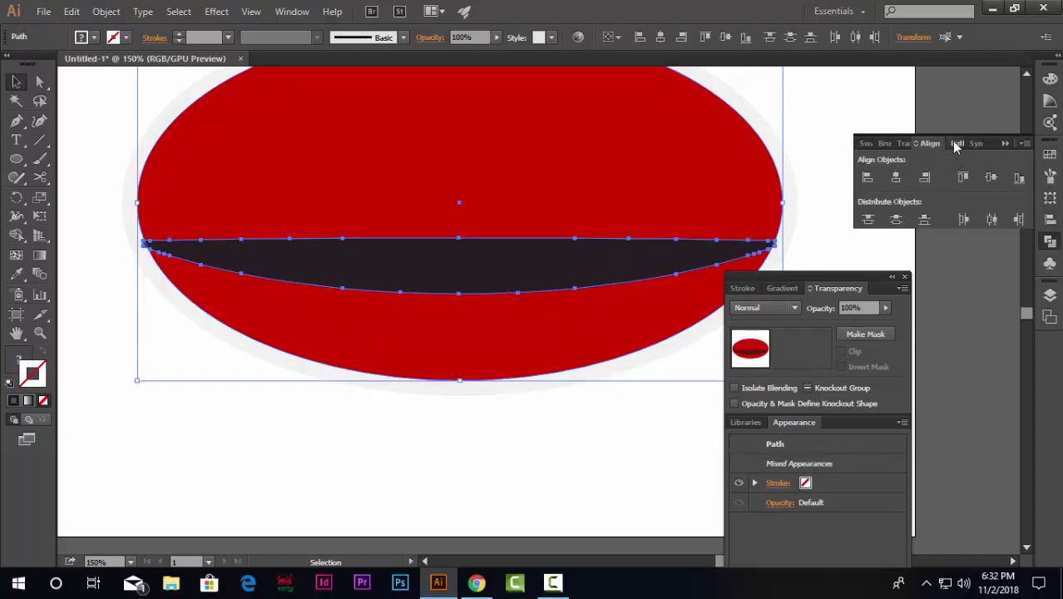
click(957, 143)
click(870, 214)
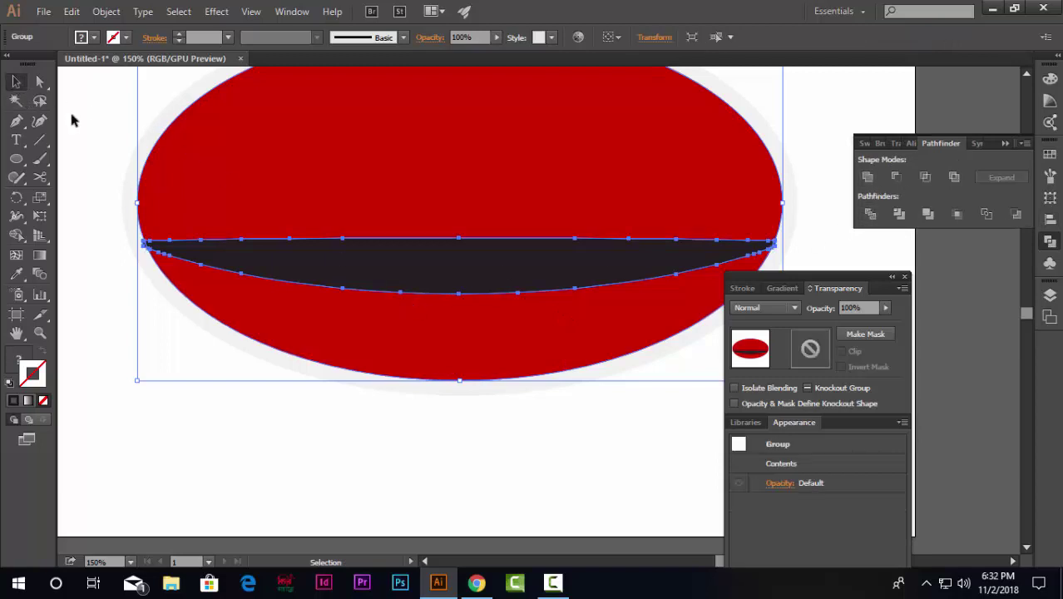
Ungroup the divided ellipse pieces and clear the selection.
click(100, 133)
click(323, 203)
right_click(322, 203)
click(379, 293)
click(965, 295)
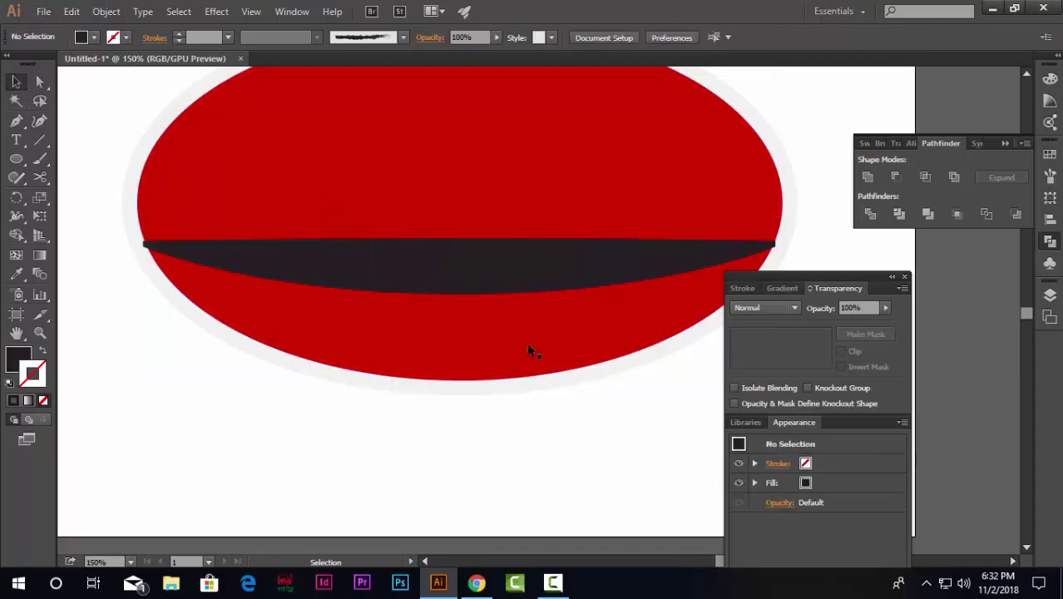
Fill the red segment below the dark shape with the dark colour sampled by the Eyedropper.
click(450, 350)
click(15, 273)
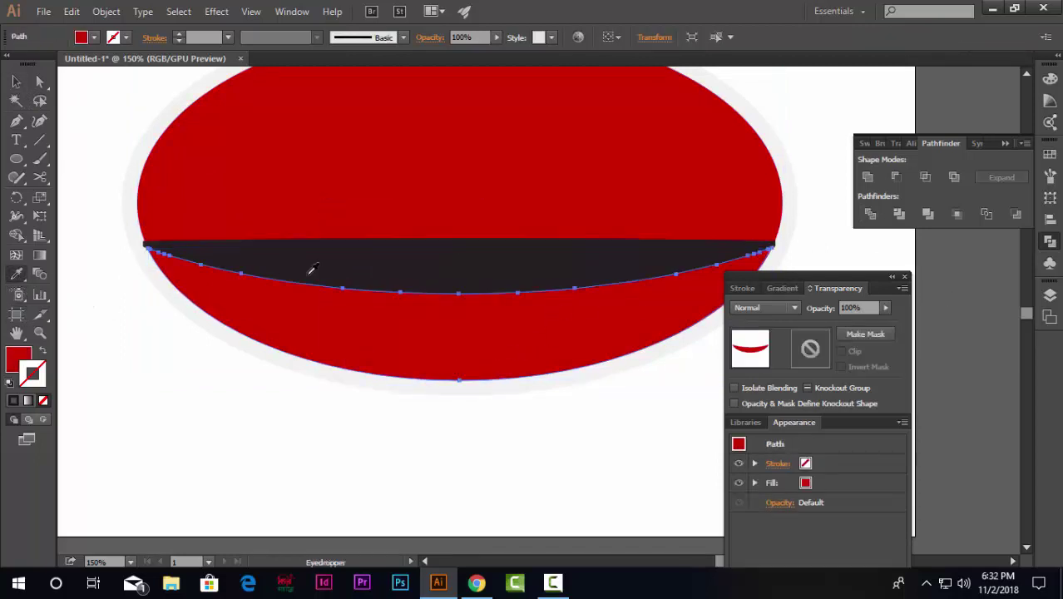
click(308, 273)
click(18, 84)
click(99, 114)
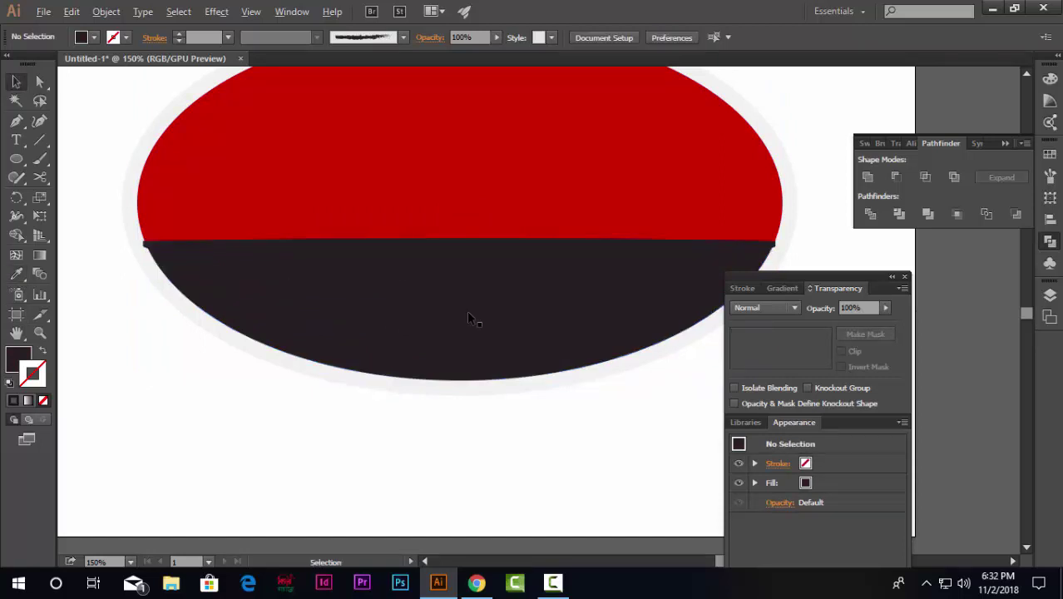
key(ctrl+minus)
key(ctrl+plus)
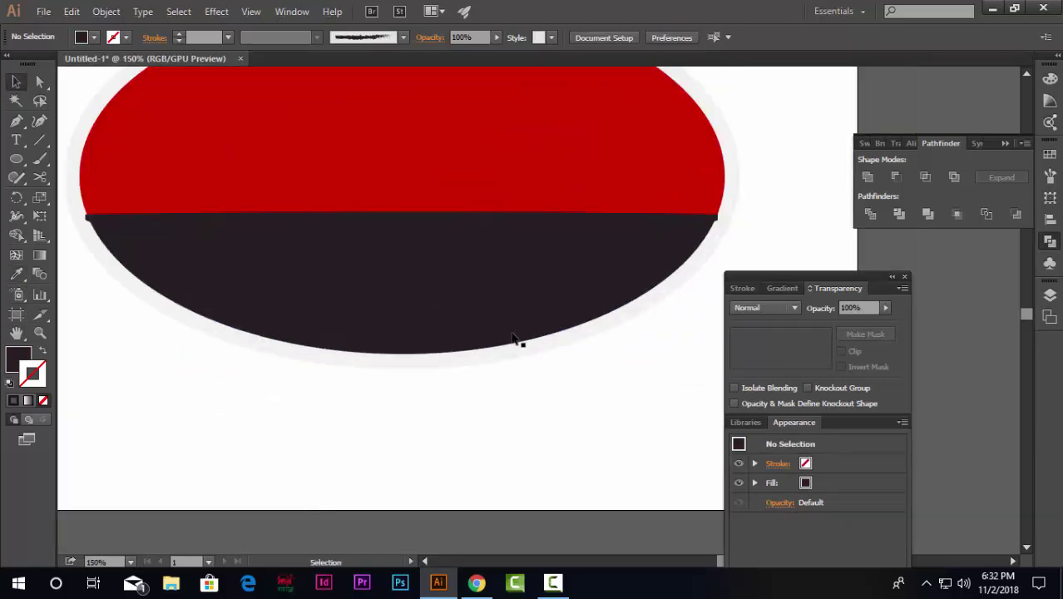
Delete the small dark sliver sticking out past the ellipse's left edge.
click(404, 305)
scroll(287, 252, down, 2)
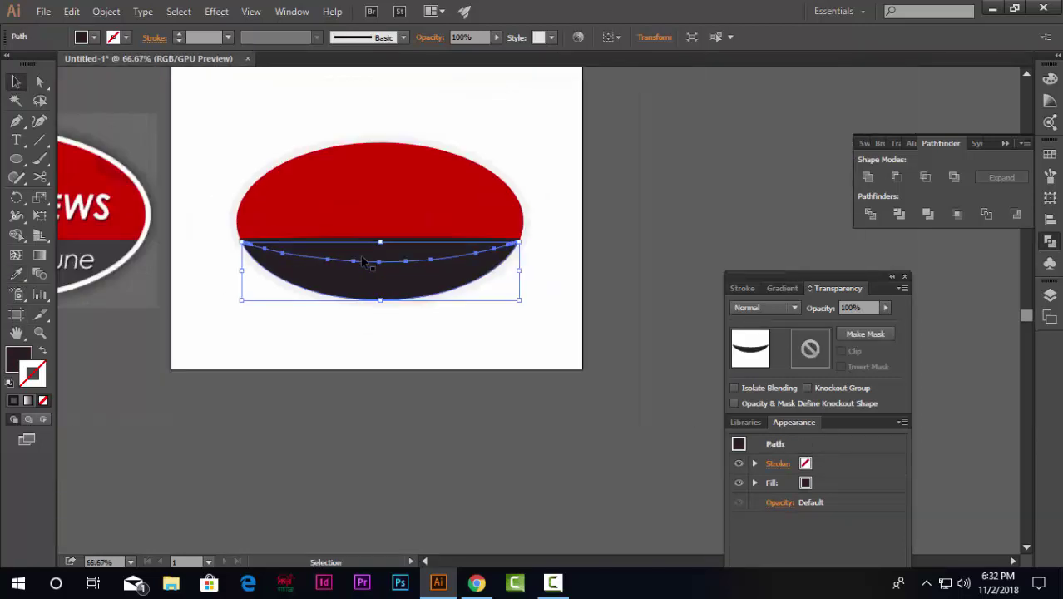
scroll(313, 268, up, 2)
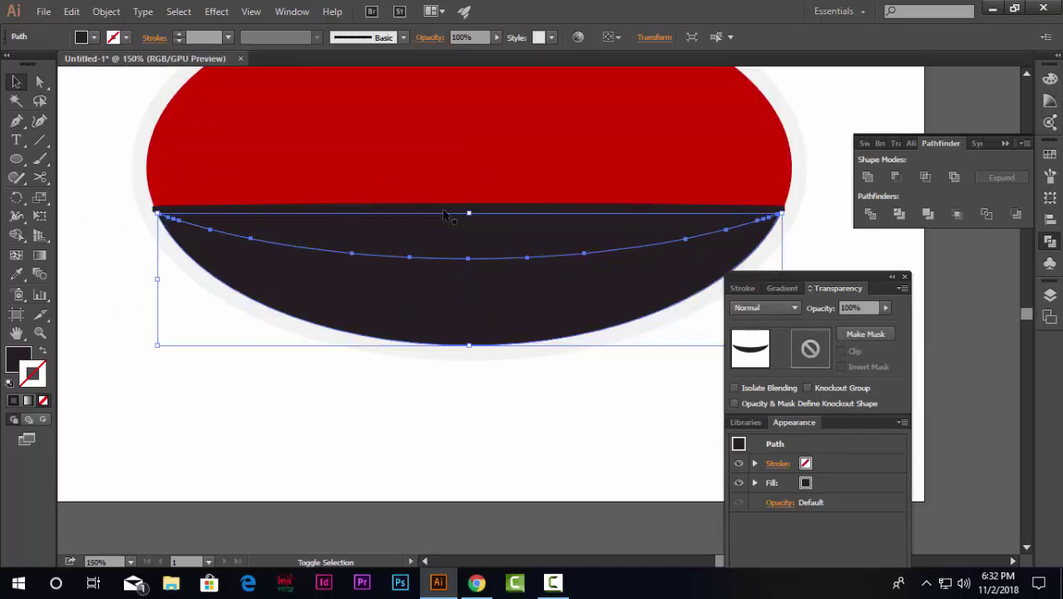
scroll(167, 214, up, 5)
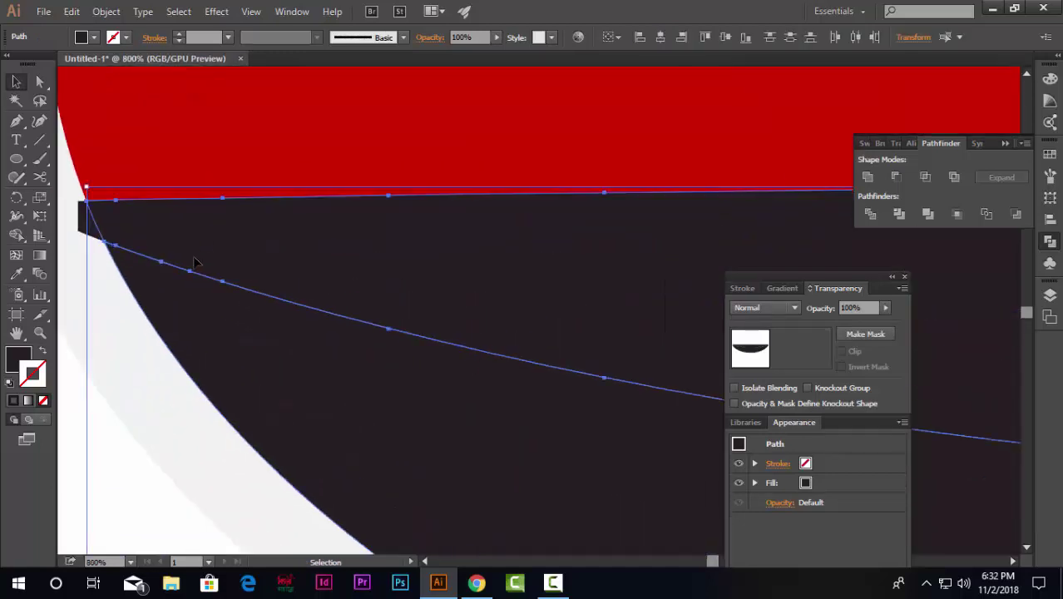
scroll(193, 263, down, 1)
click(66, 316)
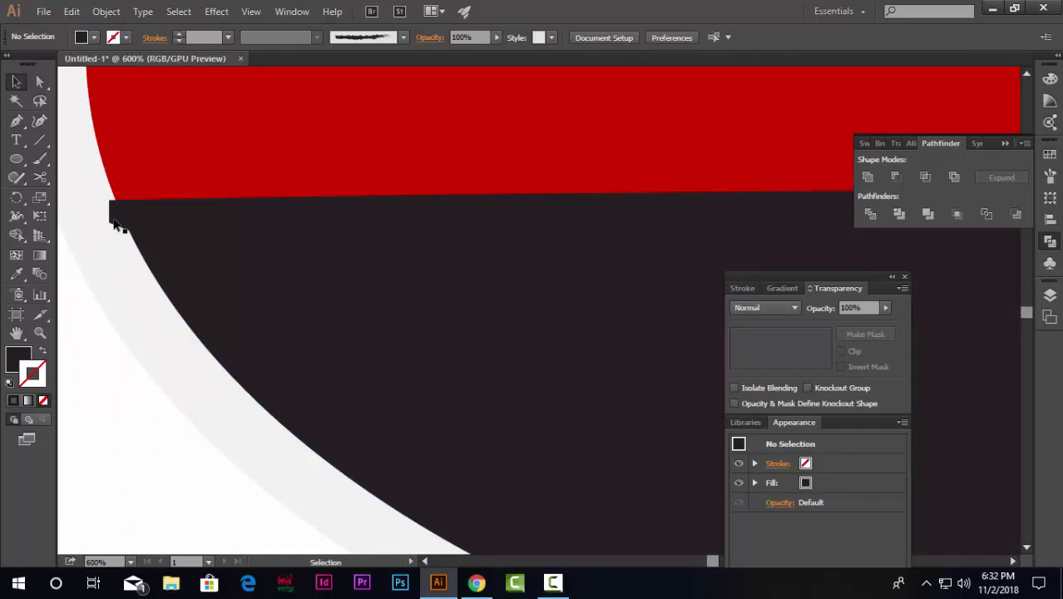
click(119, 218)
key(Delete)
Delete the matching dark sliver that sticks out past the ellipse's right edge.
scroll(75, 254, down, 4)
scroll(694, 237, up, 5)
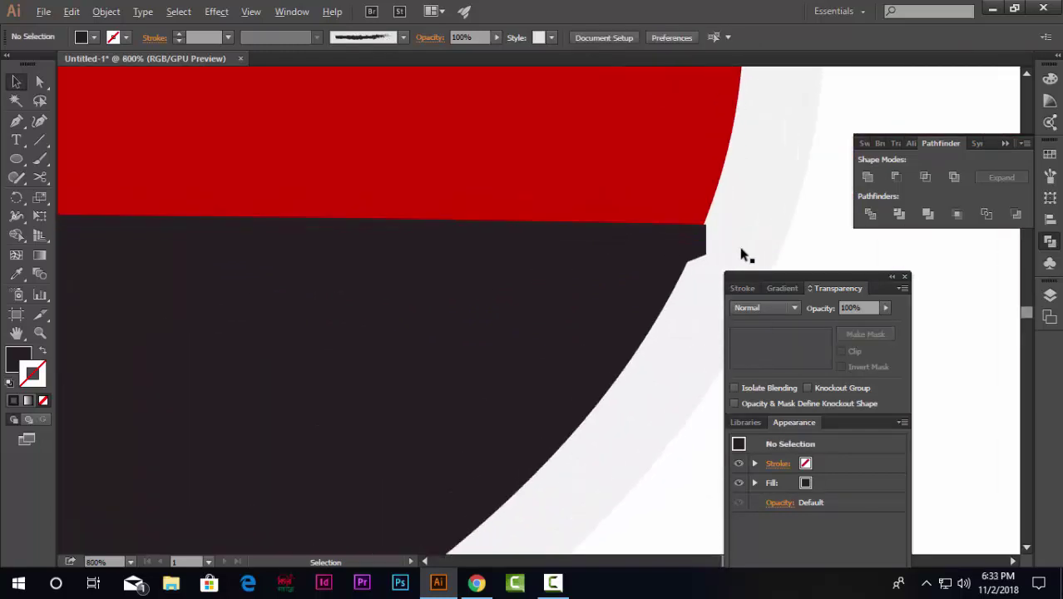
click(699, 252)
key(Delete)
scroll(660, 264, down, 6)
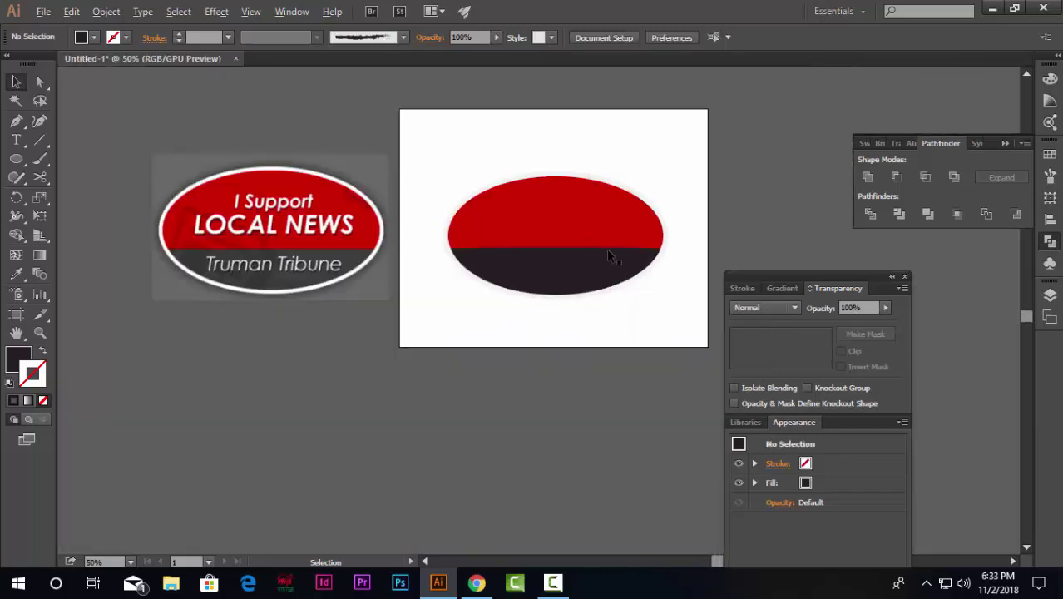
Undo the sliver deletions, recolouring, division and expansion, back to the reflected 48 pt line.
scroll(607, 250, up, 2)
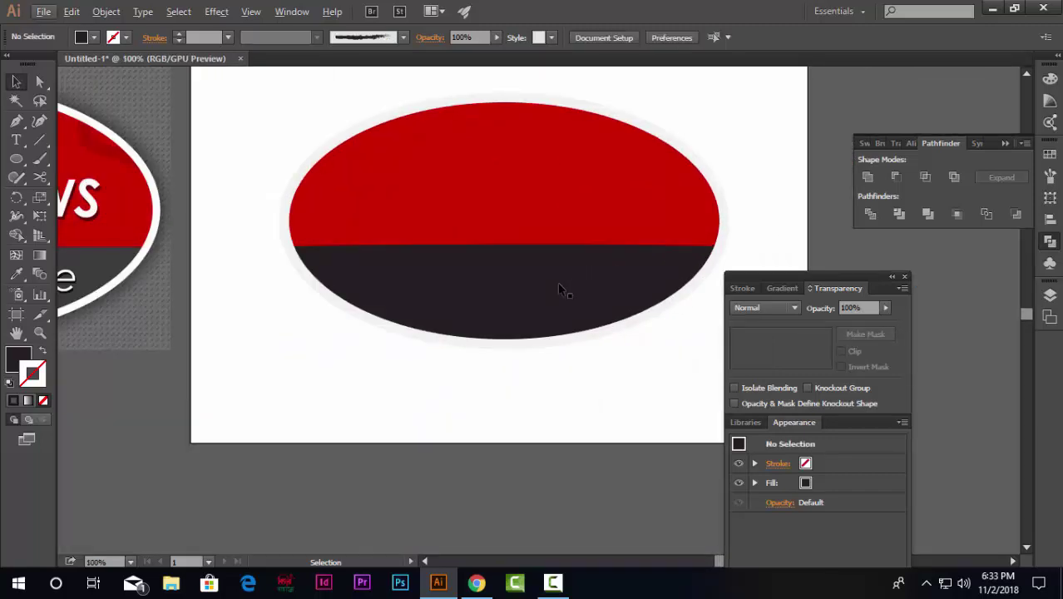
scroll(559, 286, down, 3)
scroll(602, 286, up, 2)
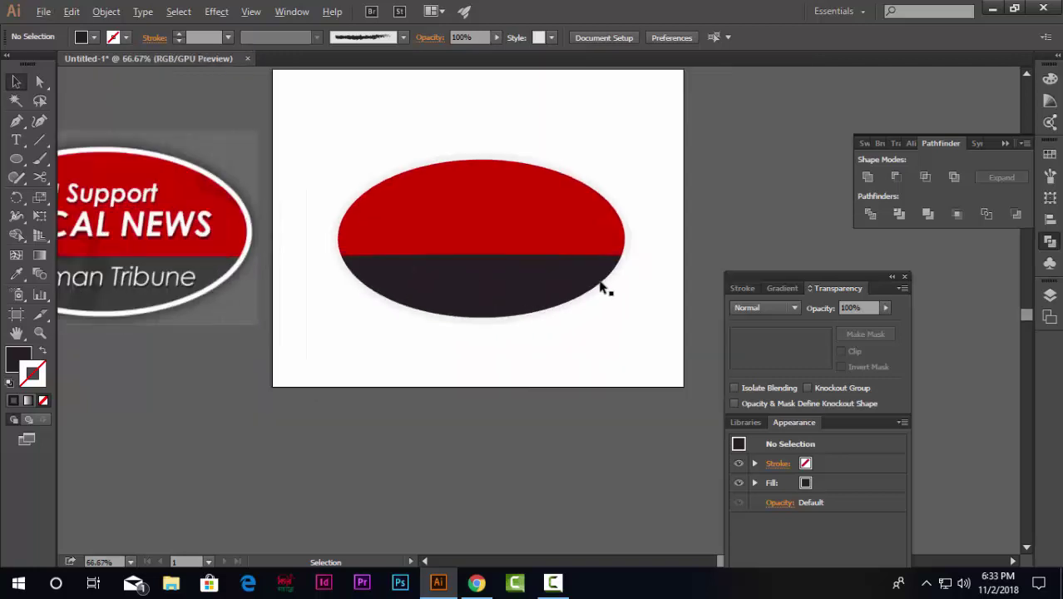
ctrl+click(567, 330)
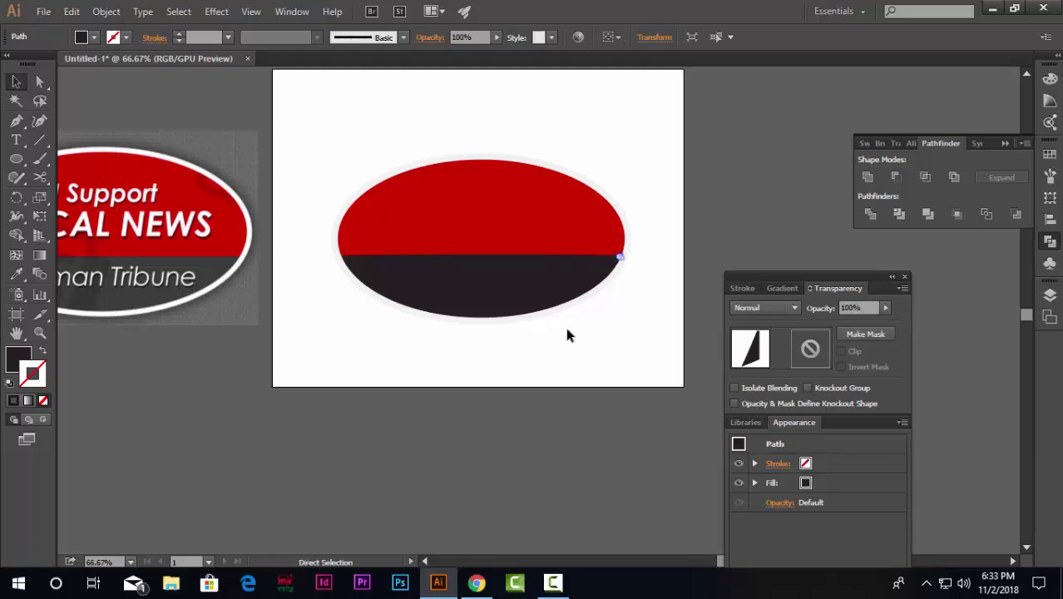
key(ctrl+z)
key(ctrl+z)
key(ctrl+z)
key(ctrl+z)
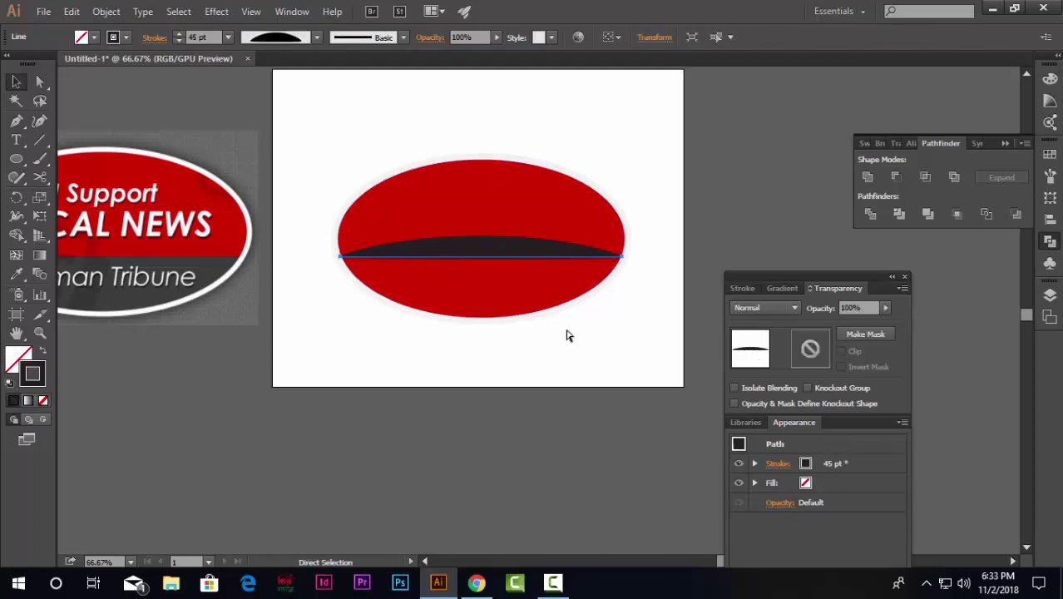
key(ctrl+z)
key(ctrl+z)
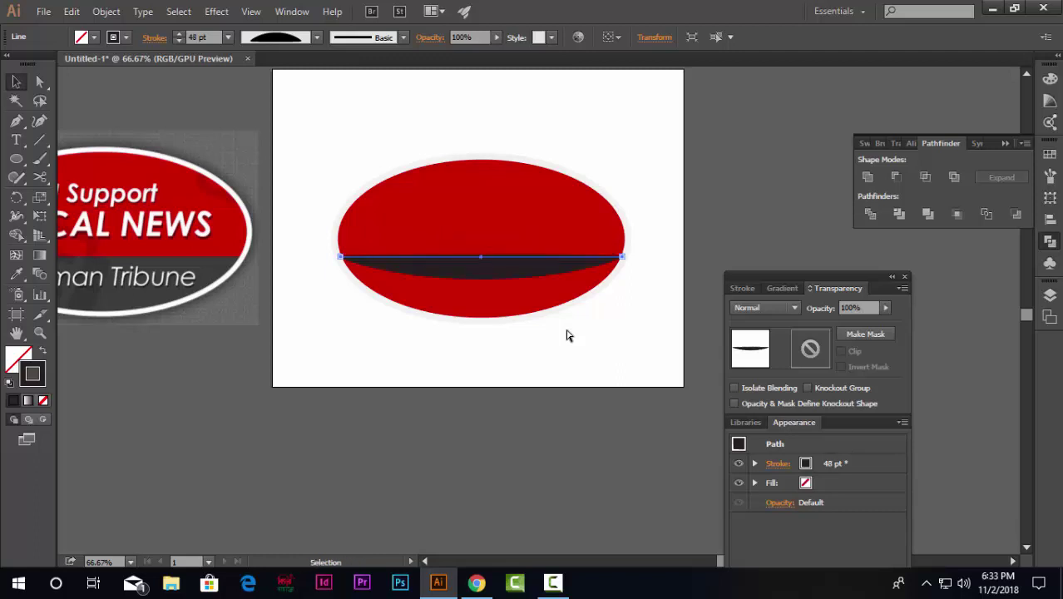
Expand the reflected 48 pt line into a filled dark shape.
key(ctrl+plus)
scroll(526, 268, up, 1)
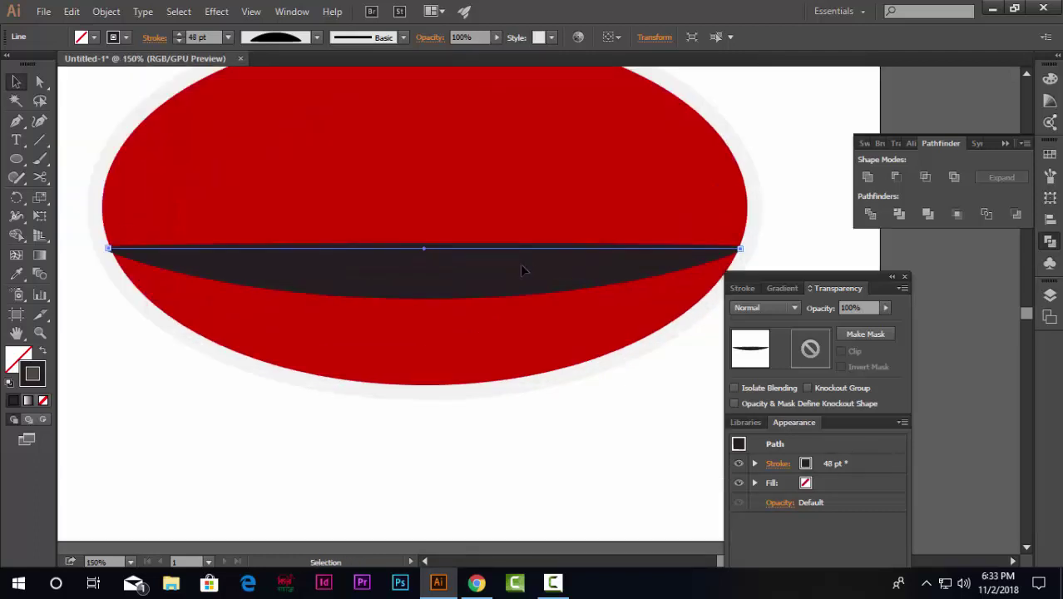
key(alt)
key(ctrl+shift+o)
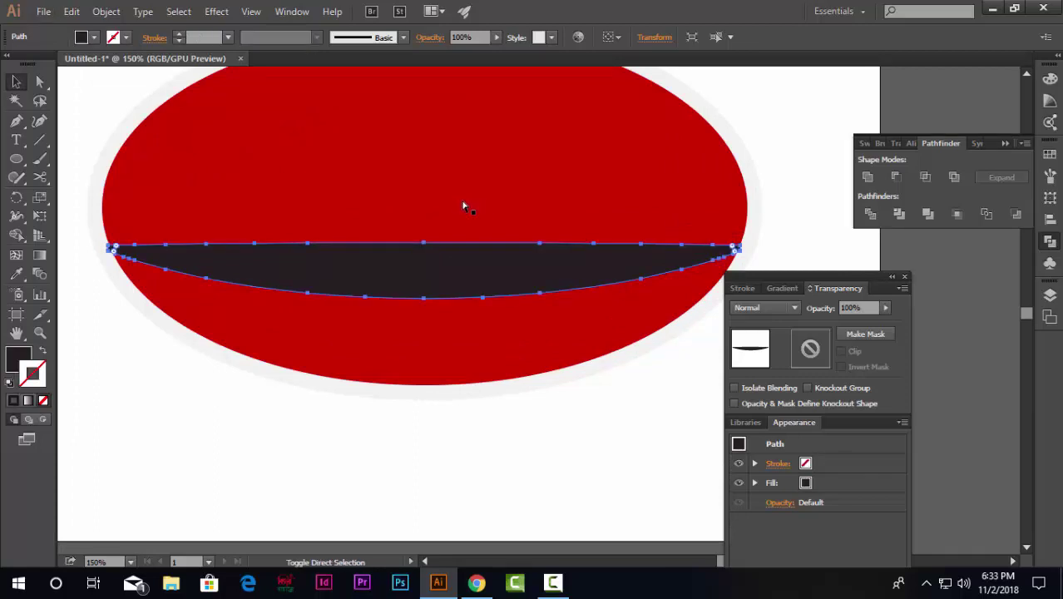
Divide the red ellipse with the dark shape into separate pieces and deselect them.
shift+click(464, 207)
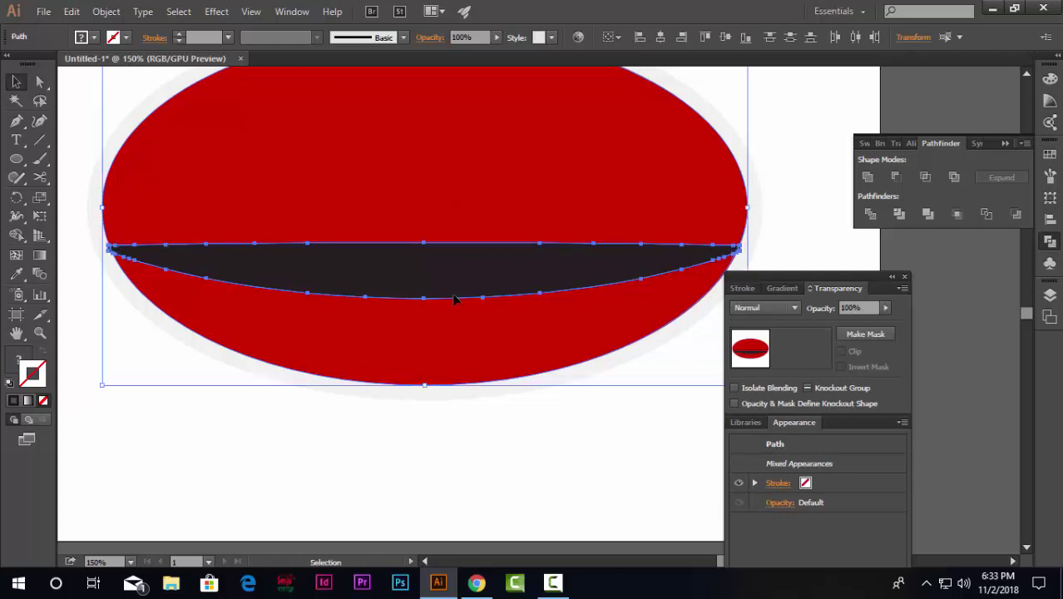
click(454, 438)
click(431, 275)
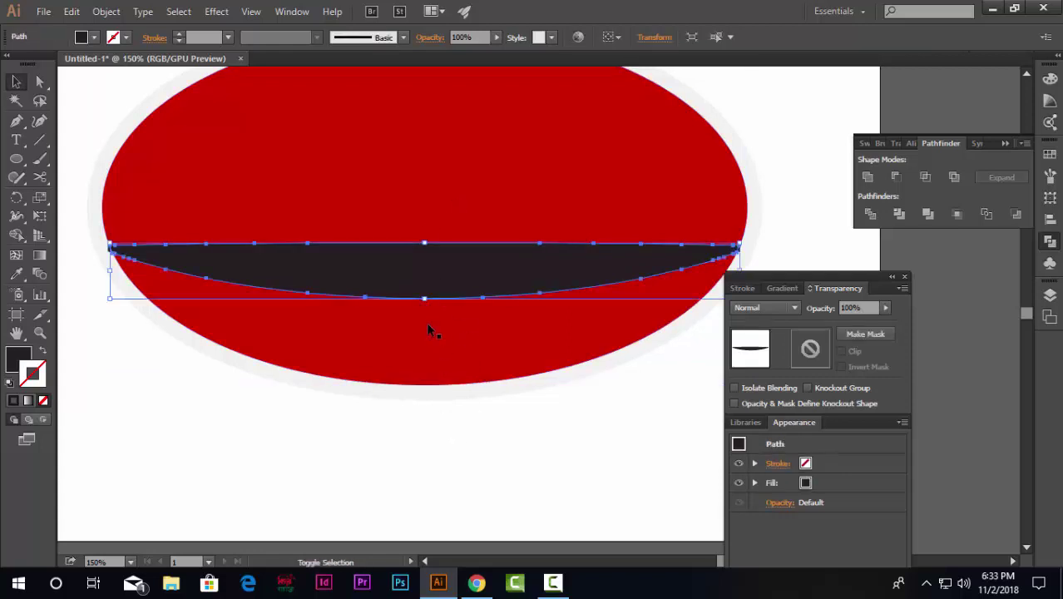
click(249, 410)
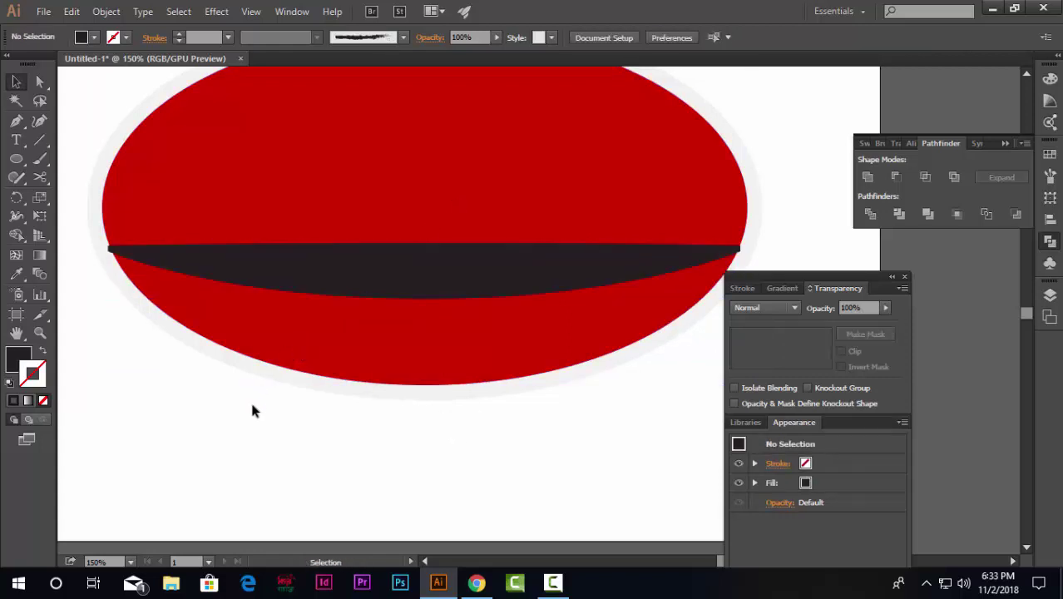
Recolour the red piece along the ellipse's lower edge with the dark fill sampled from the band above it, and deselect it.
click(316, 359)
click(16, 275)
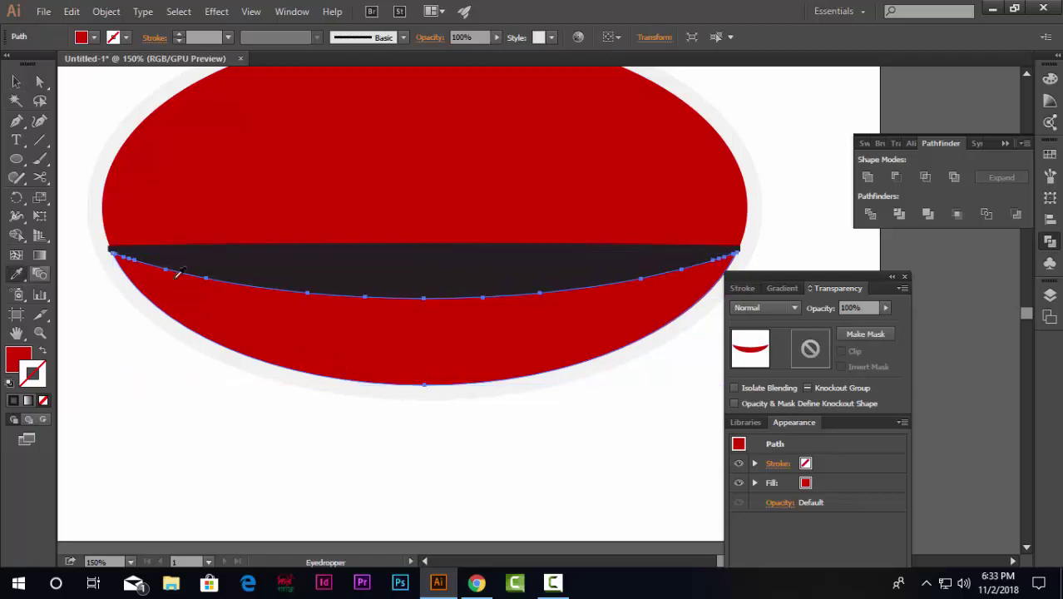
click(261, 265)
click(78, 97)
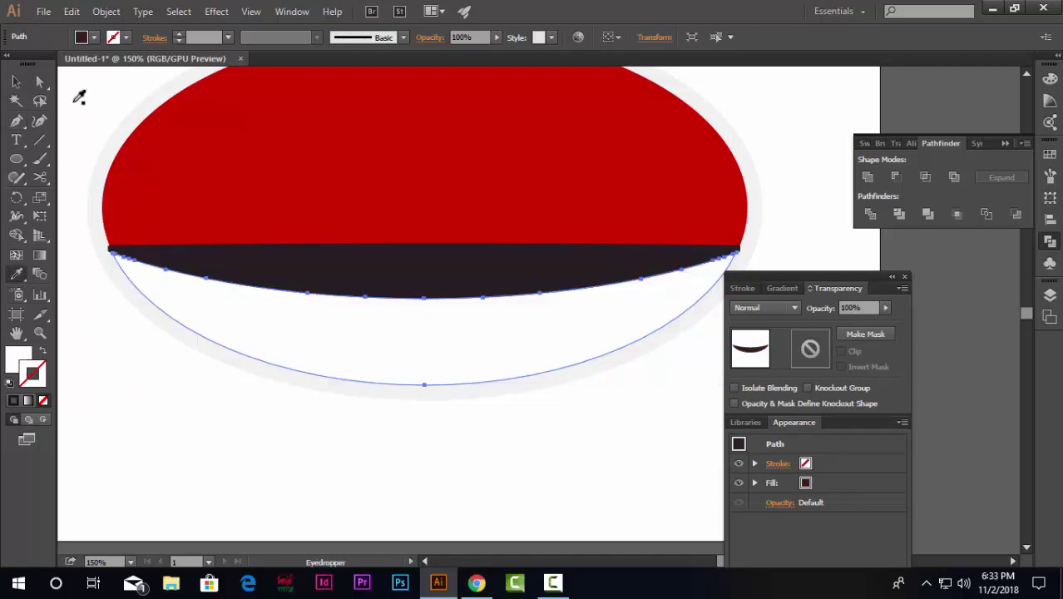
key(ctrl+z)
click(17, 81)
click(79, 126)
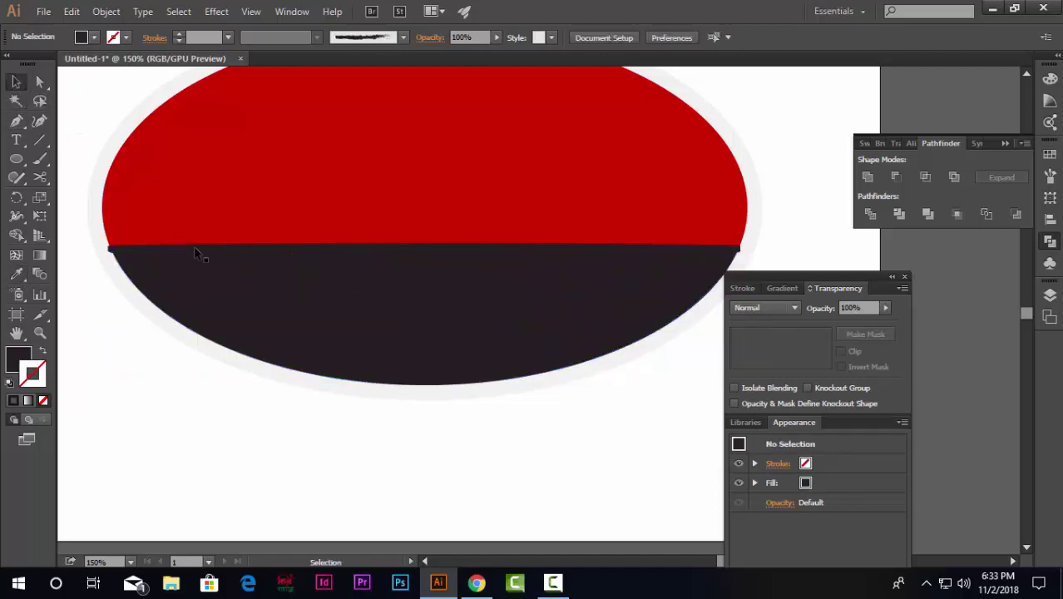
Recolour the upper dark band with the red fill sampled from the ellipse and deselect it.
click(194, 246)
click(16, 275)
click(344, 176)
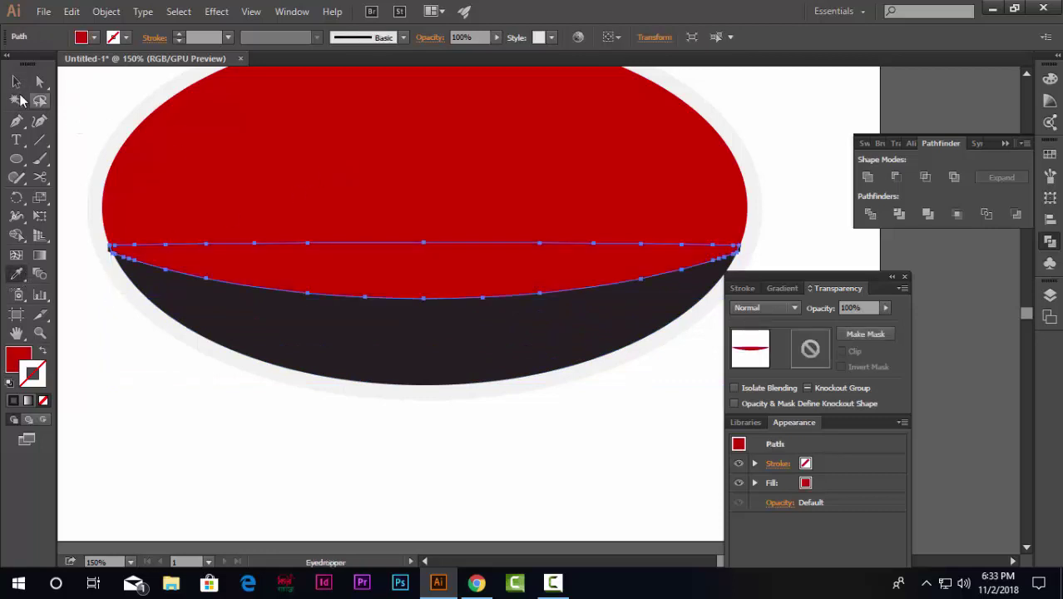
click(17, 81)
click(137, 100)
Delete the dark sliver that sticks out past the ellipse's right edge.
scroll(505, 259, down, 2)
scroll(505, 259, down, 2)
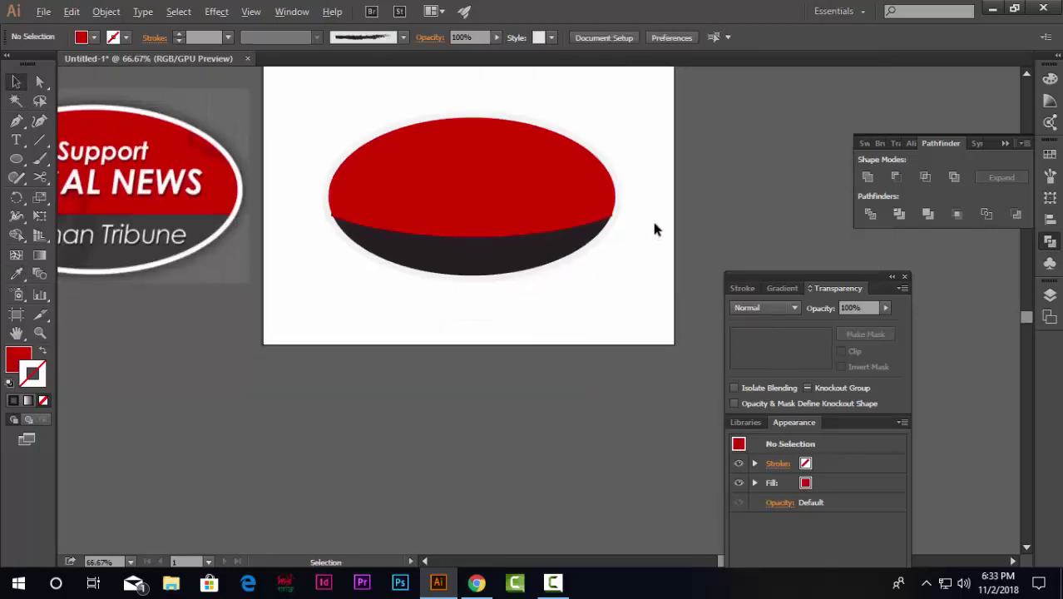
scroll(613, 217, up, 9)
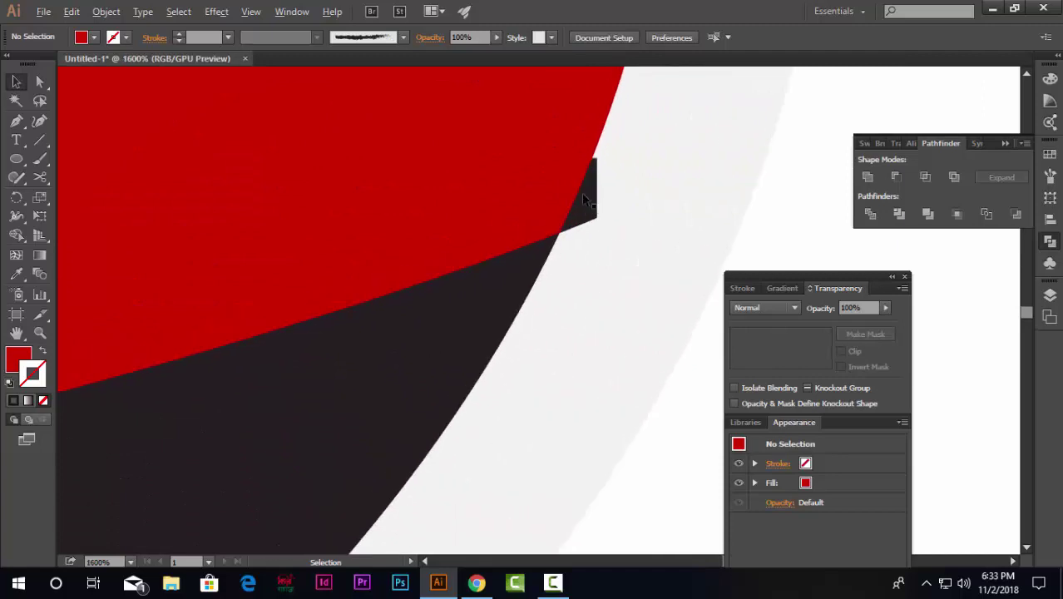
click(587, 207)
key(Delete)
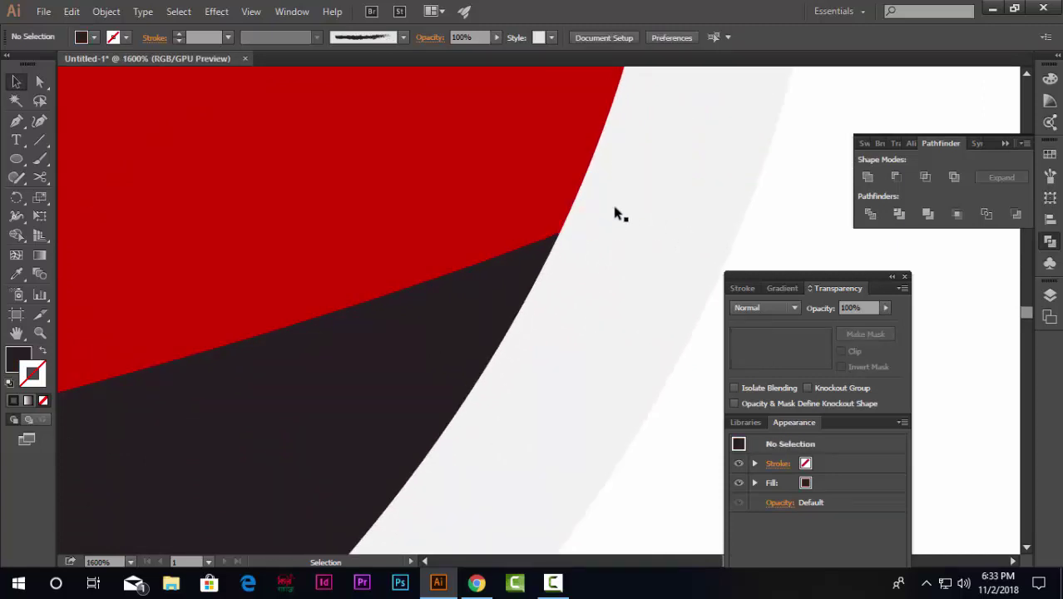
Delete the dark sliver that sticks out past the ellipse's left edge.
scroll(615, 216, down, 9)
scroll(303, 206, up, 7)
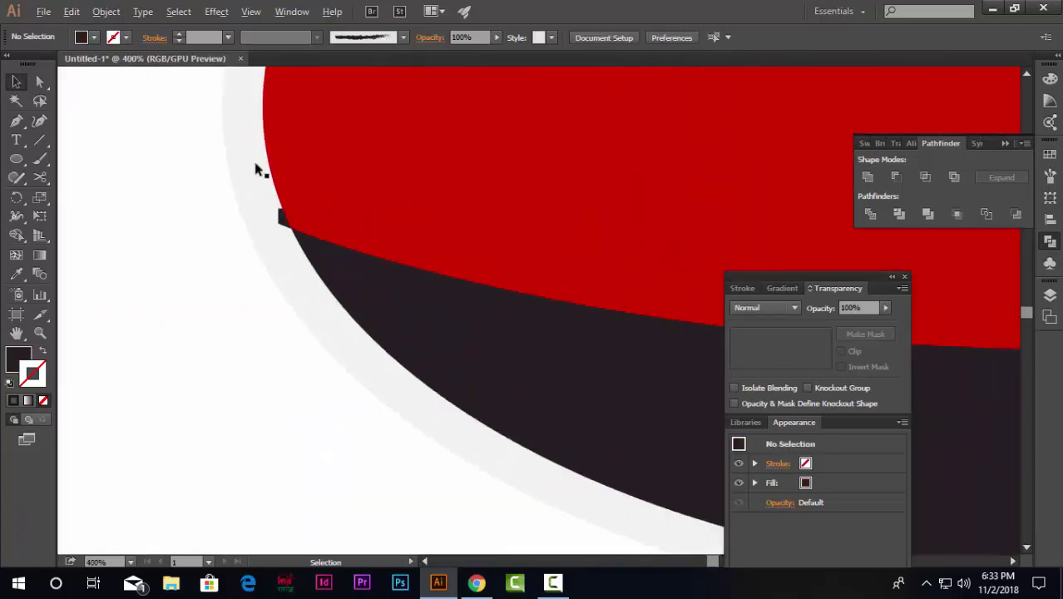
click(304, 333)
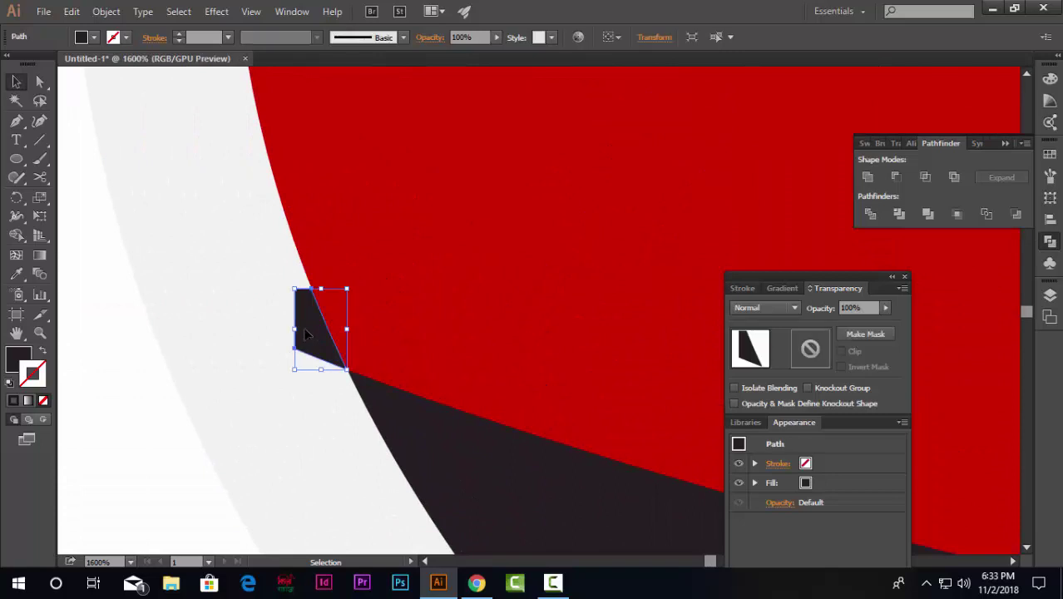
key(Delete)
scroll(471, 277, down, 5)
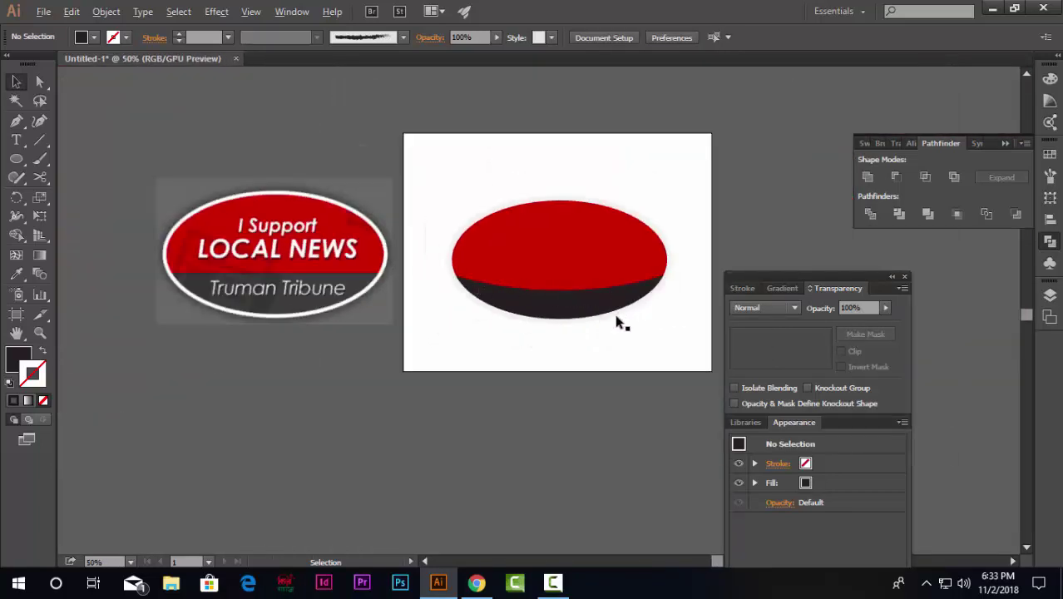
scroll(617, 315, up, 3)
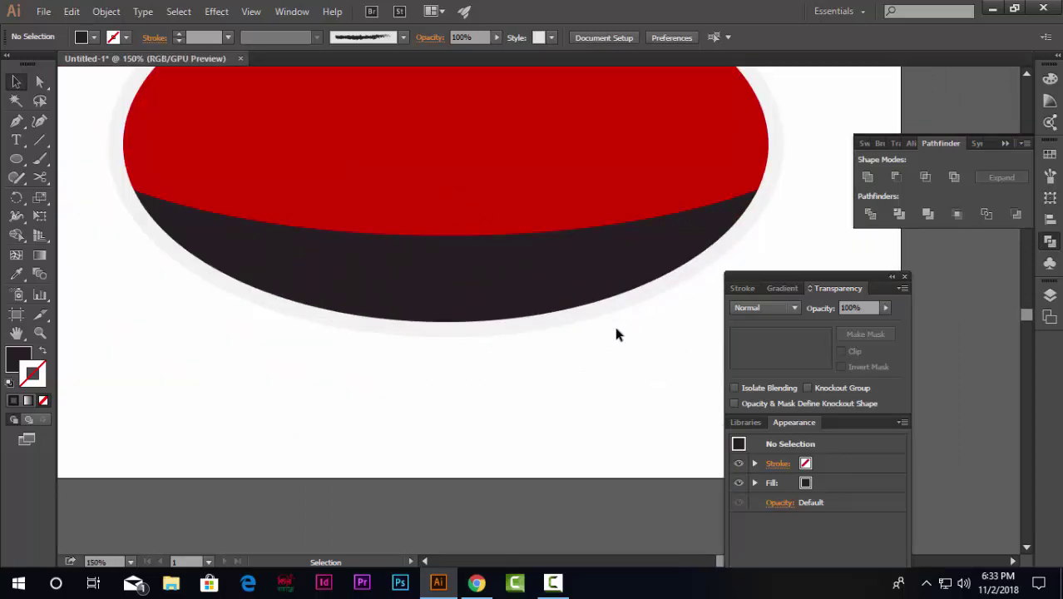
scroll(618, 356, up, 2)
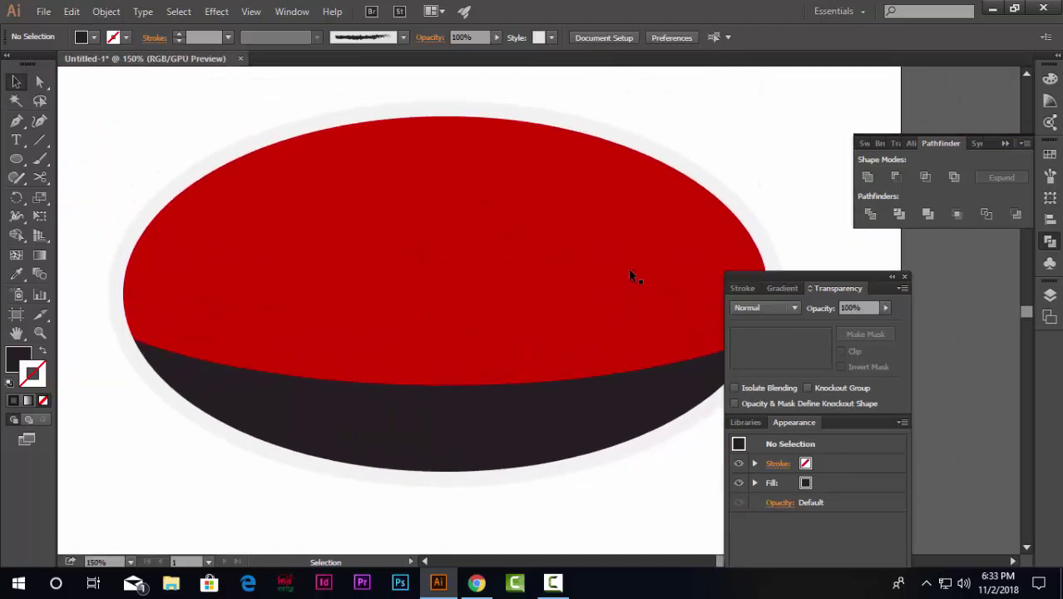
scroll(618, 272, down, 4)
scroll(622, 310, up, 1)
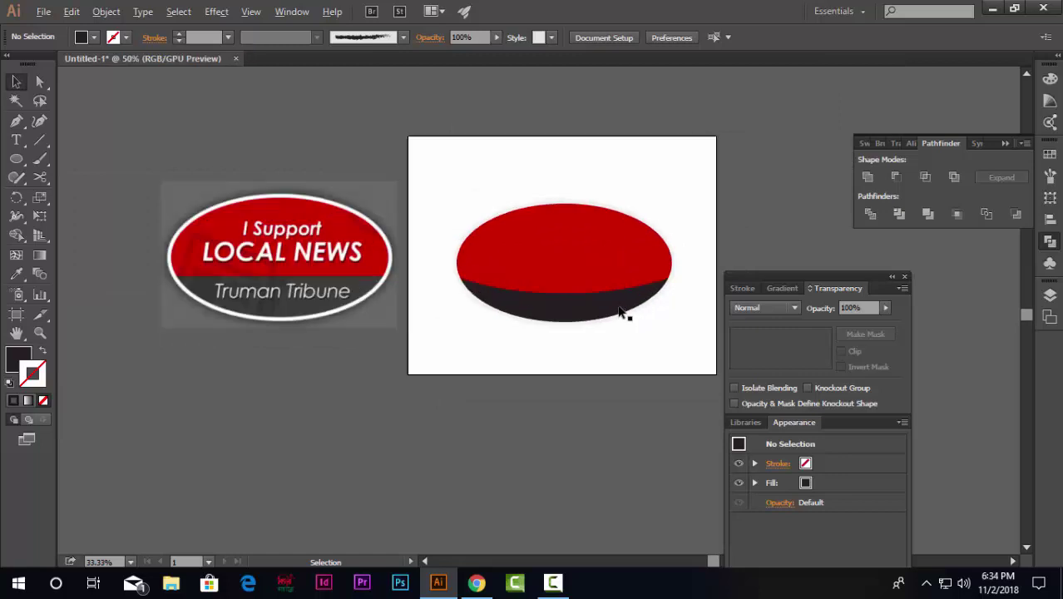
Add the text "I Support" at 48 pt in the empty area below the artboard and start a second line.
key(t)
click(515, 426)
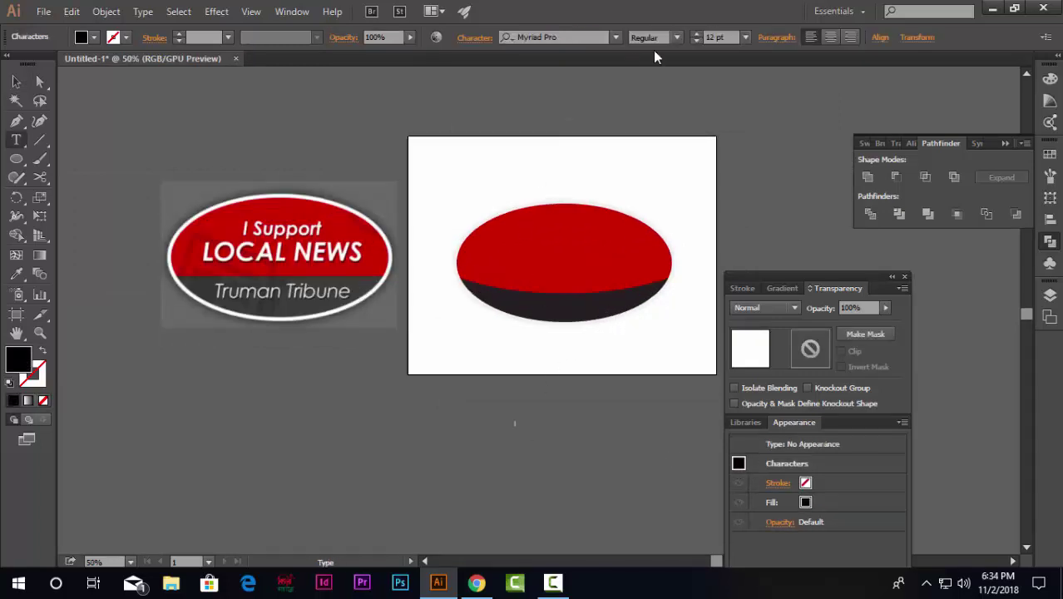
click(745, 38)
click(770, 291)
text(Suppor)
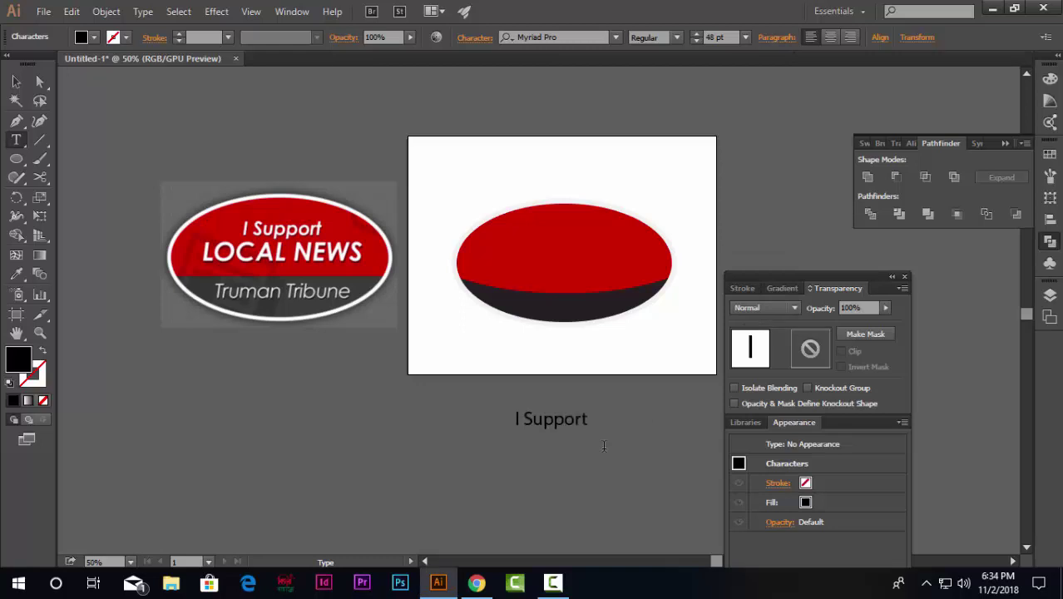
text(t)
key(Return)
Centre-align the "I Support" text and deselect it.
click(14, 83)
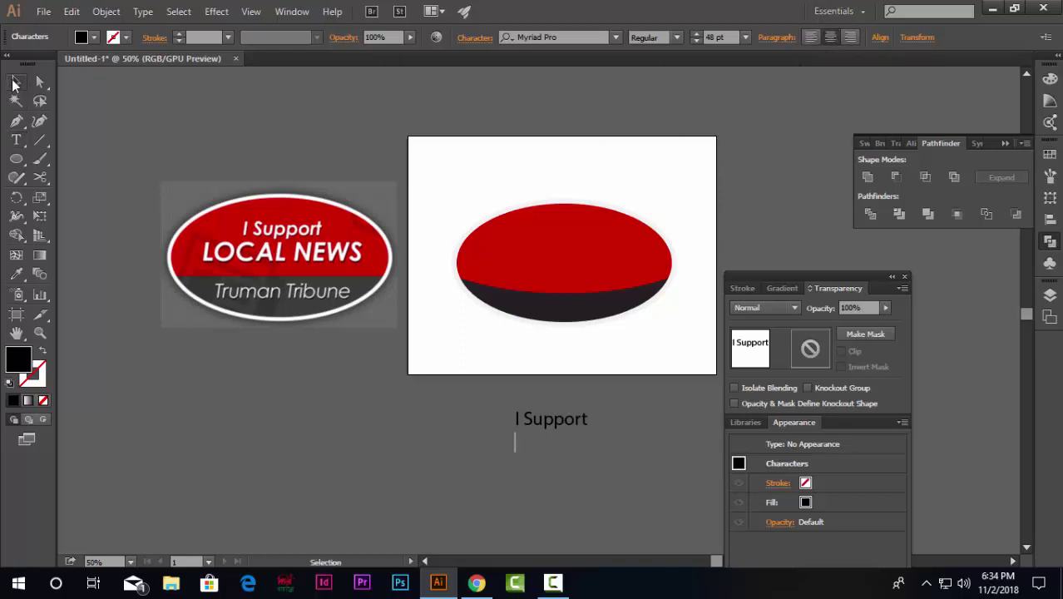
click(828, 37)
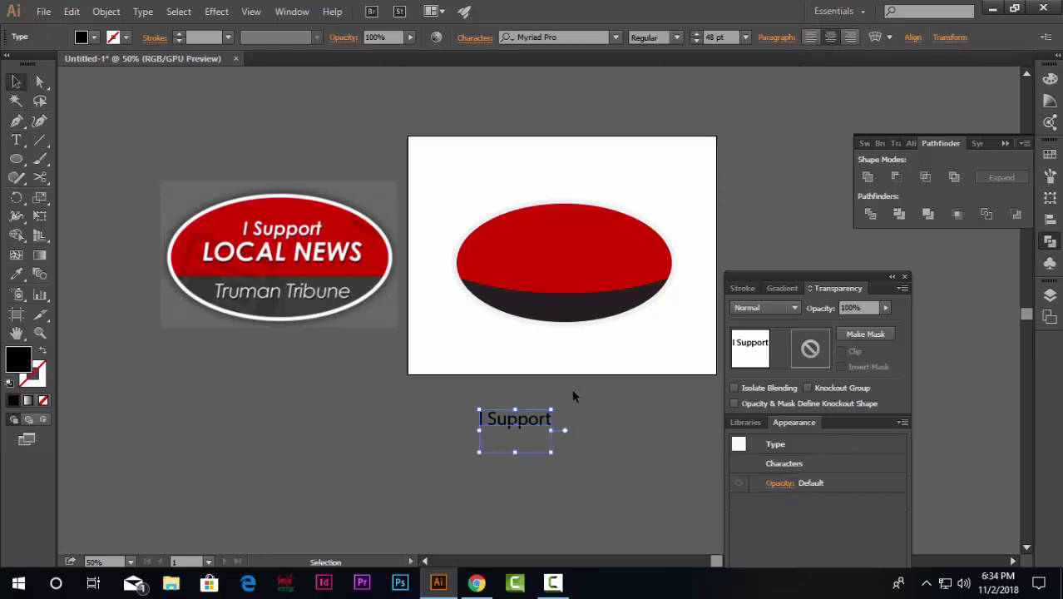
key(t)
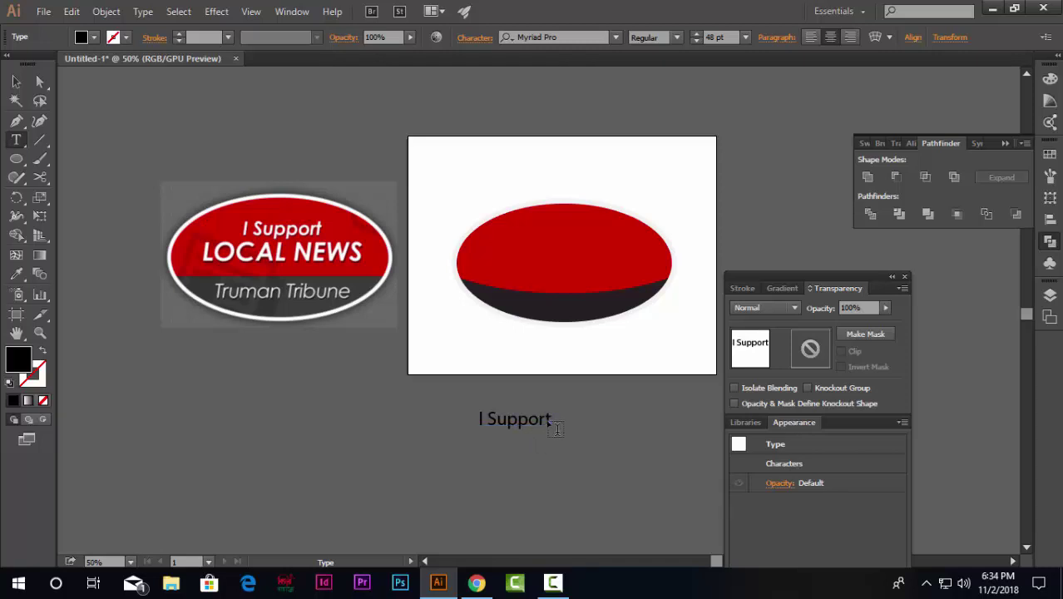
key(ctrl+shift+a)
key(v)
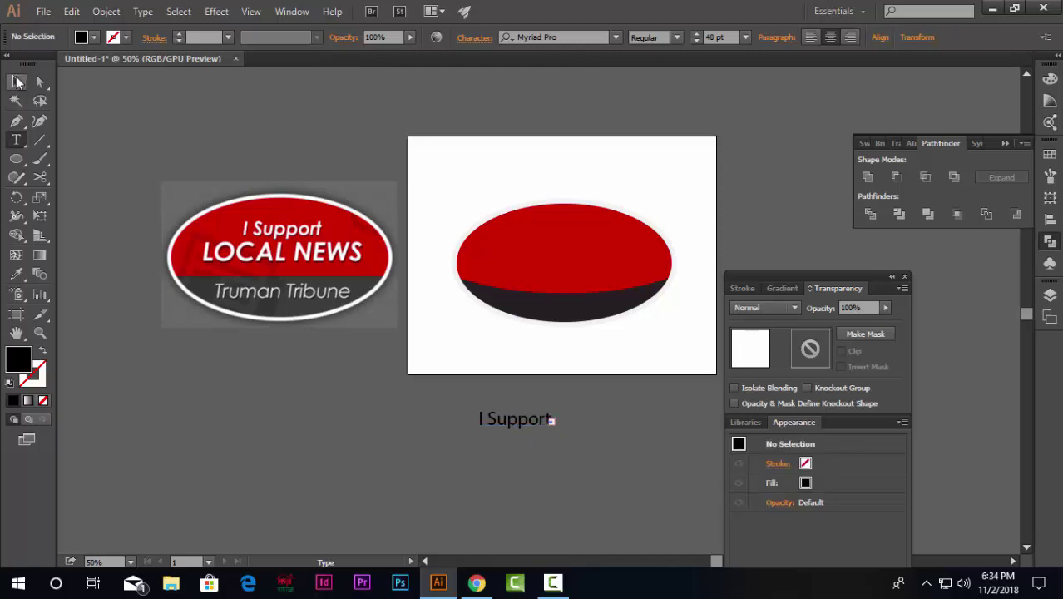
Add "LOCAL NEWS" as a second line under "I Support" in the same text object.
click(517, 423)
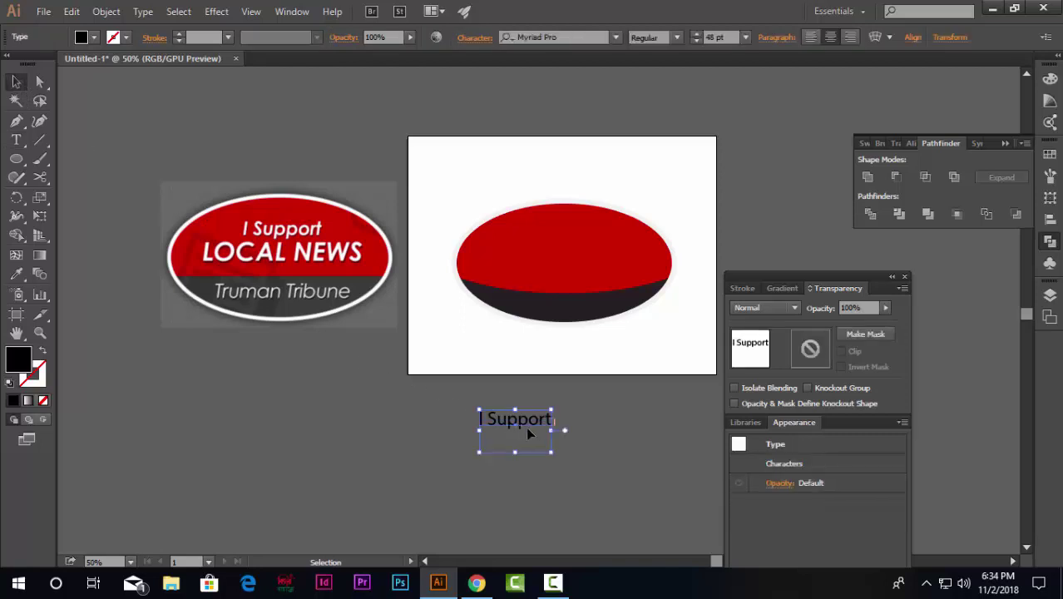
key(t)
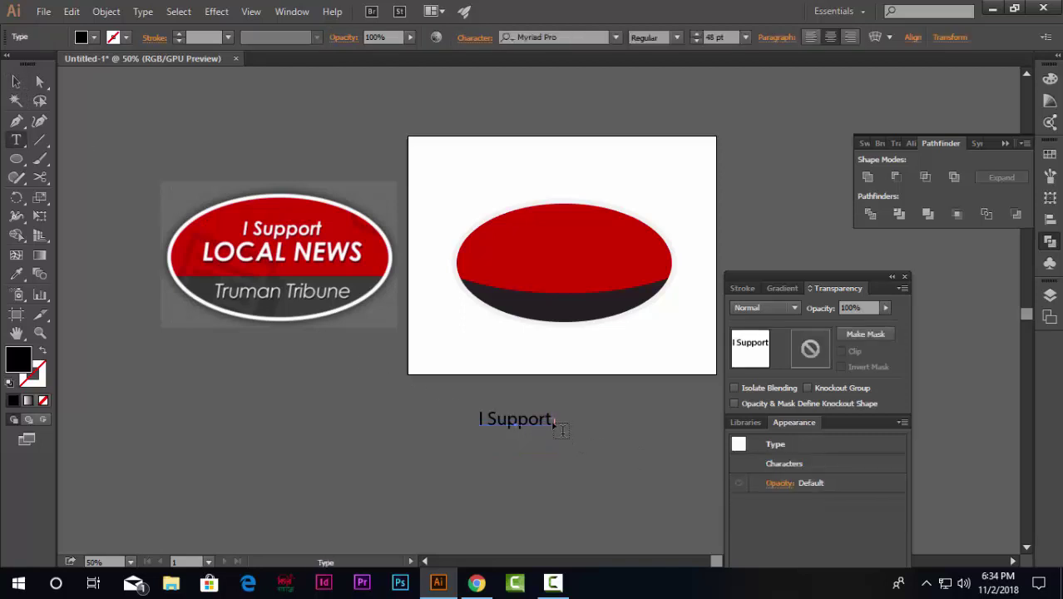
click(554, 421)
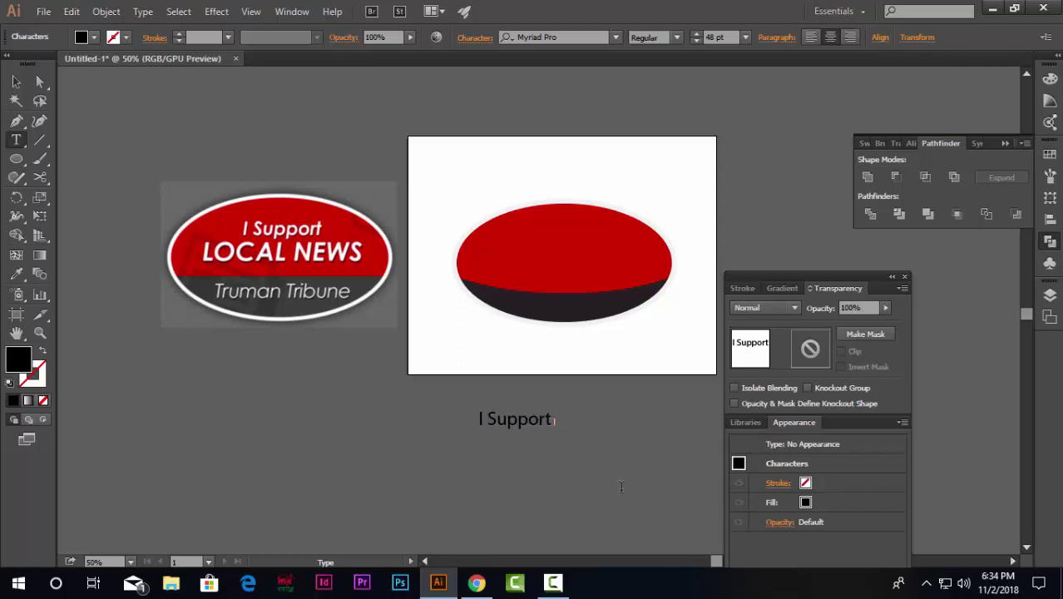
key(Return)
text(LOCAL )
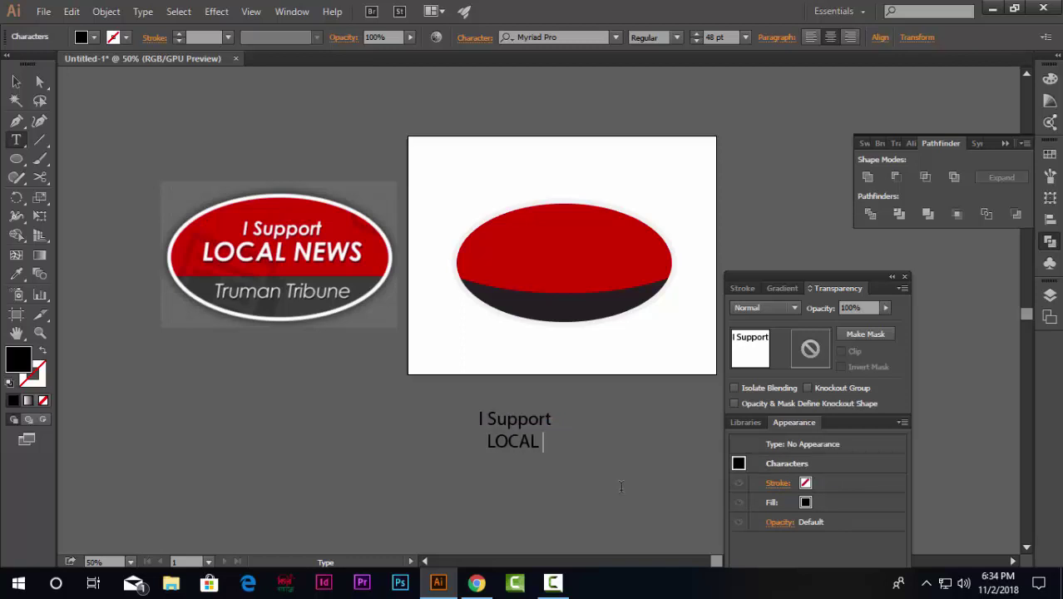
text(NEWS)
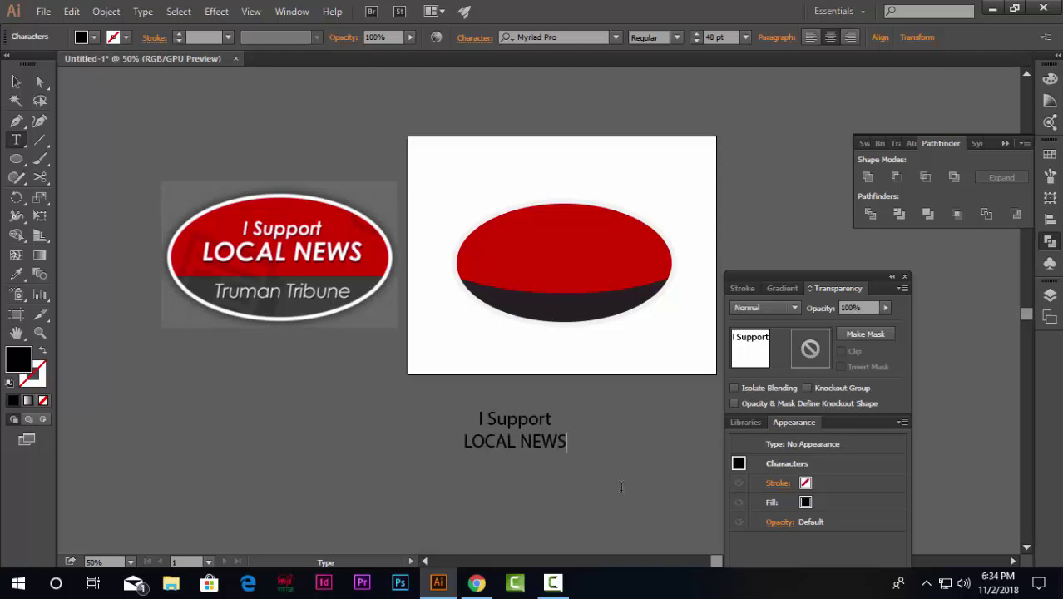
Change the font style of the "LOCAL NEWS" line to Bold.
key(shift+Home)
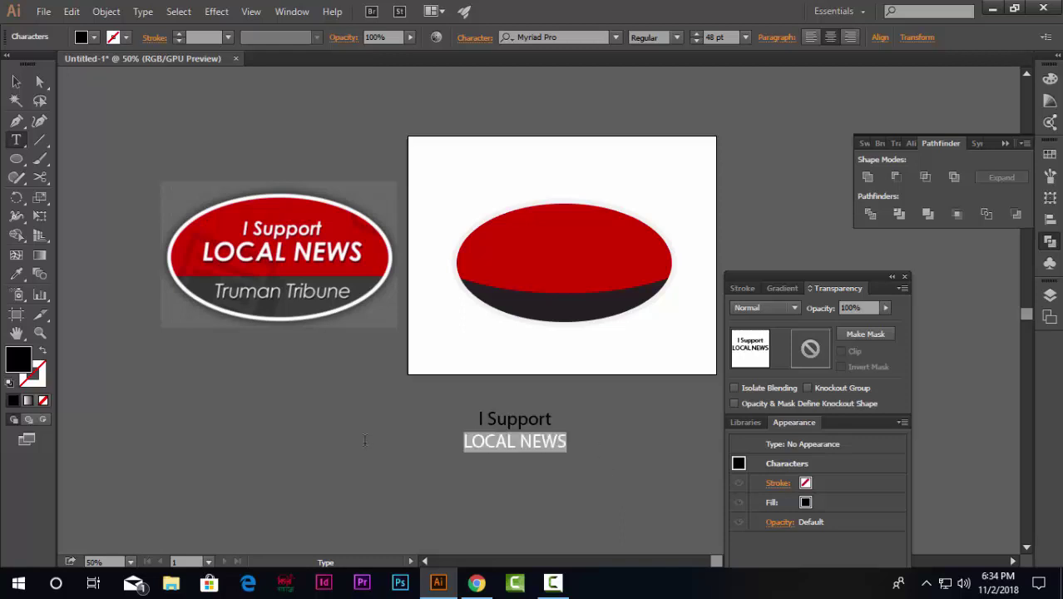
click(678, 38)
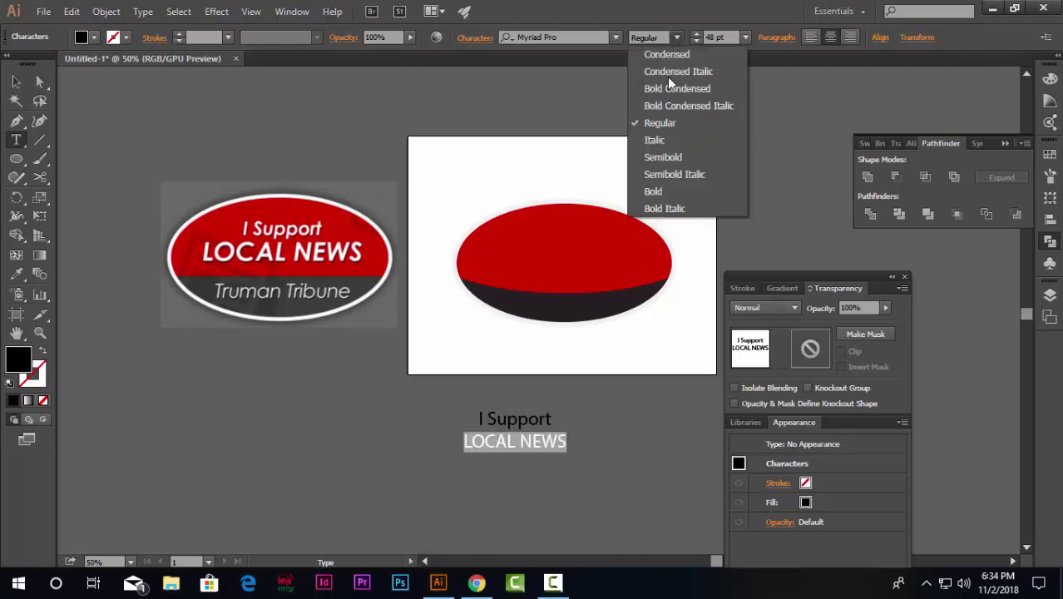
click(666, 193)
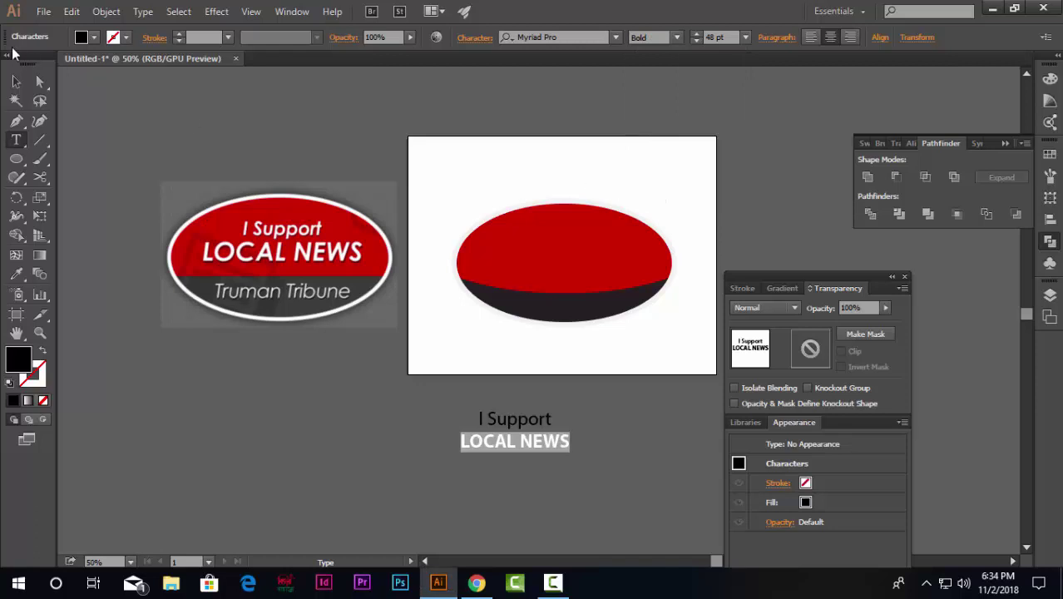
Increase the font size of the "LOCAL NEWS" line to 60 pt and deselect the text.
click(695, 34)
click(696, 33)
click(695, 33)
click(695, 33)
click(696, 33)
click(695, 33)
click(696, 34)
click(696, 34)
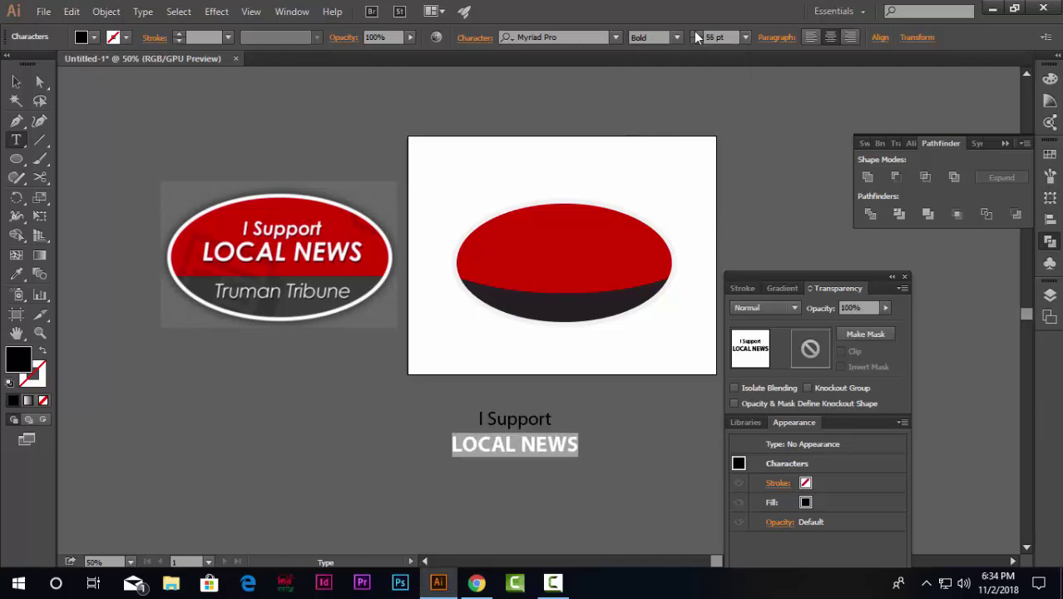
click(696, 33)
click(696, 33)
click(696, 34)
click(696, 33)
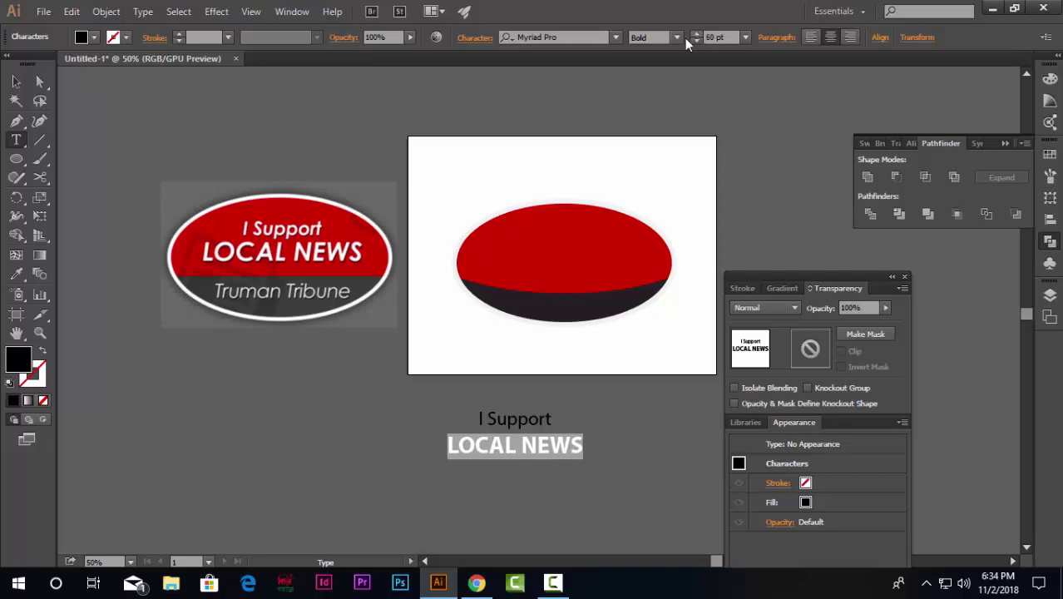
click(14, 81)
click(450, 214)
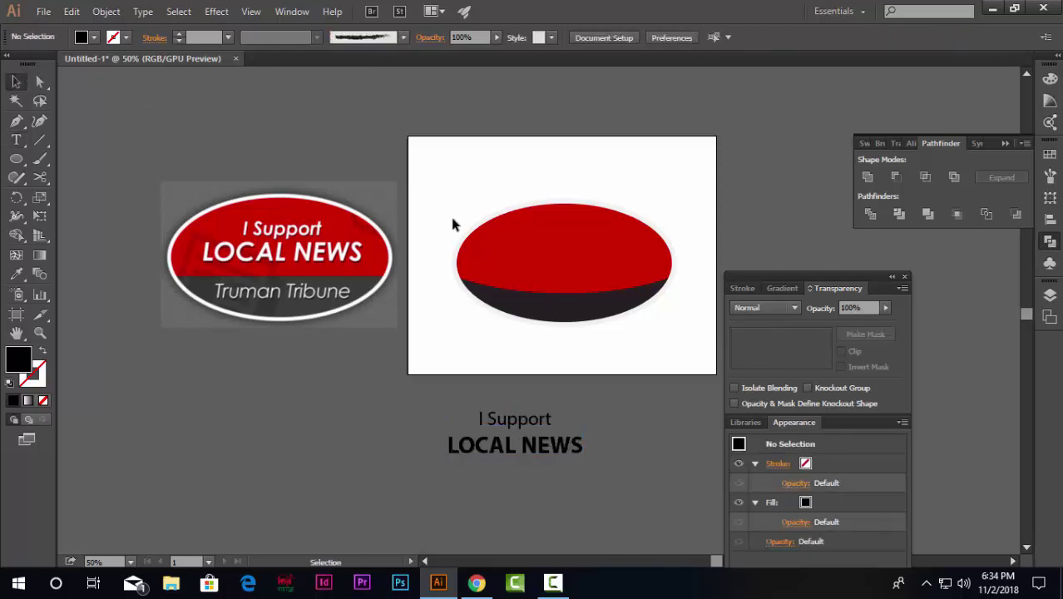
Move the two-line text onto the red part of the ellipse, centred horizontally.
scroll(450, 218, down, 2)
scroll(497, 336, up, 1)
scroll(506, 337, up, 1)
scroll(518, 340, up, 2)
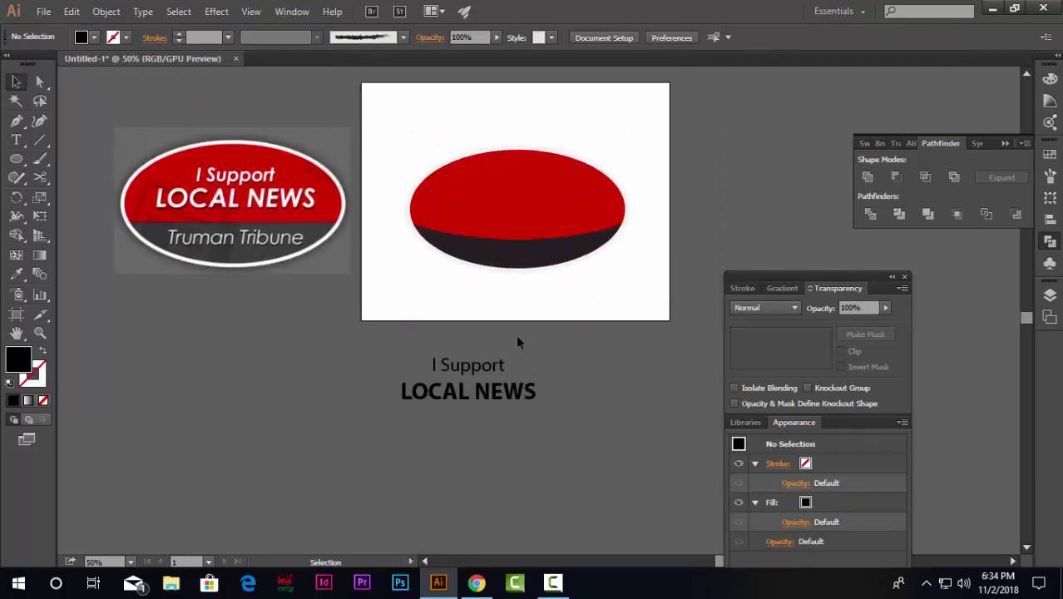
drag(478, 405, 534, 229)
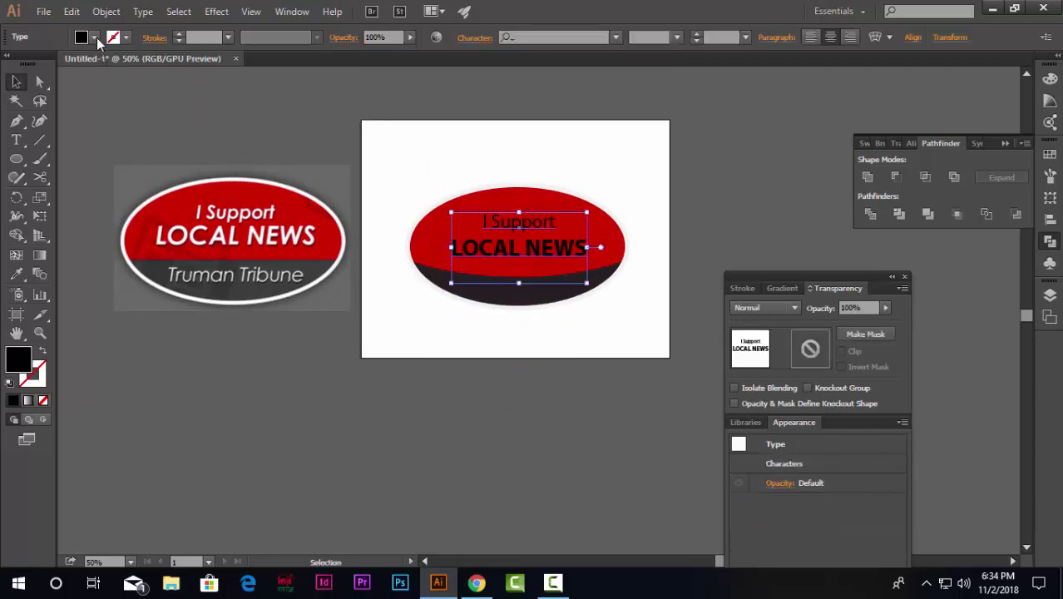
Fill the "I Support LOCAL NEWS" text with white and deselect it.
click(95, 38)
click(31, 64)
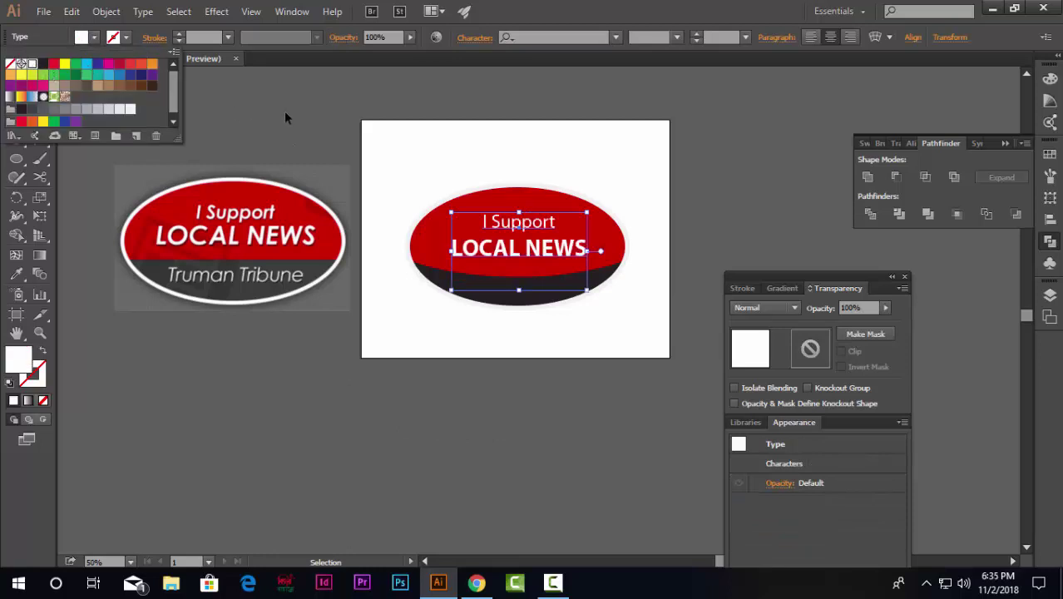
click(287, 111)
click(287, 111)
scroll(533, 257, up, 3)
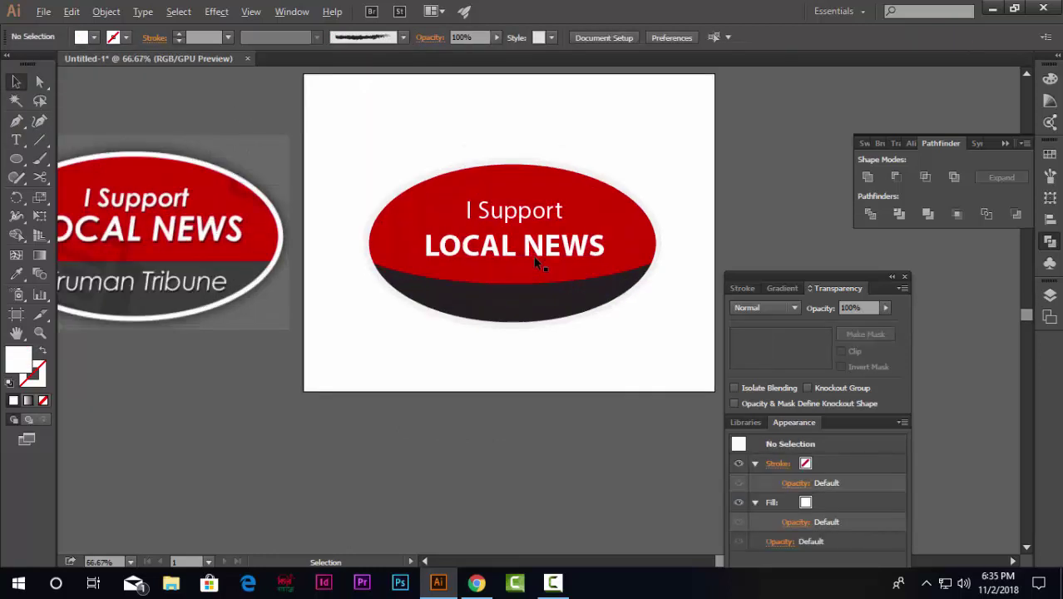
scroll(557, 317, up, 1)
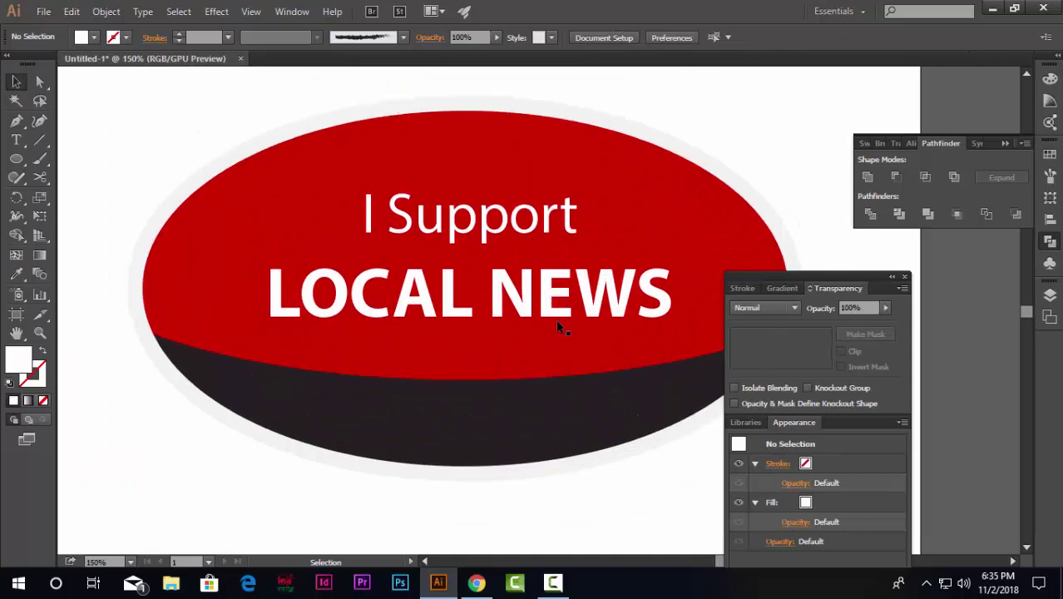
Align the "I Support LOCAL NEWS" text and the red shape to their horizontal centres, and deselect them.
scroll(532, 250, down, 2)
scroll(526, 238, up, 1)
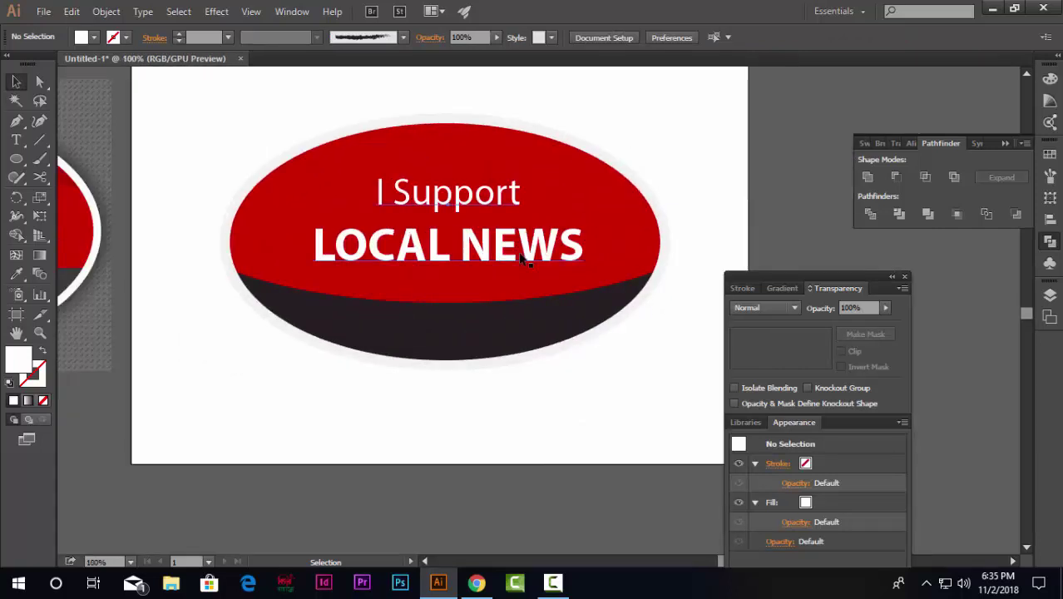
click(523, 256)
shift+click(610, 221)
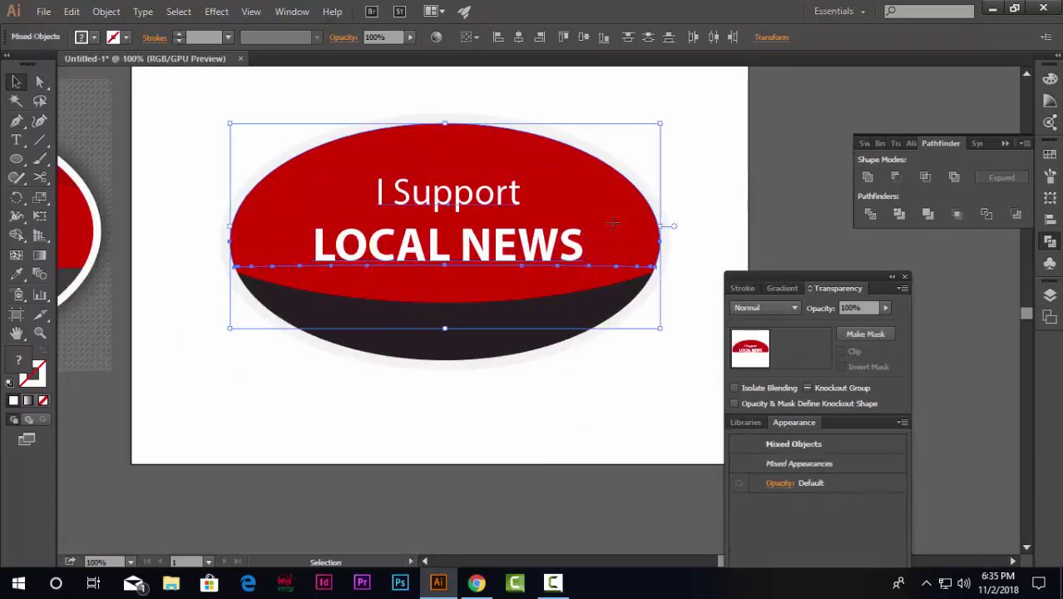
click(516, 38)
click(786, 213)
Place a copy of the "I Support LOCAL NEWS" text below the artboard.
scroll(562, 240, down, 2)
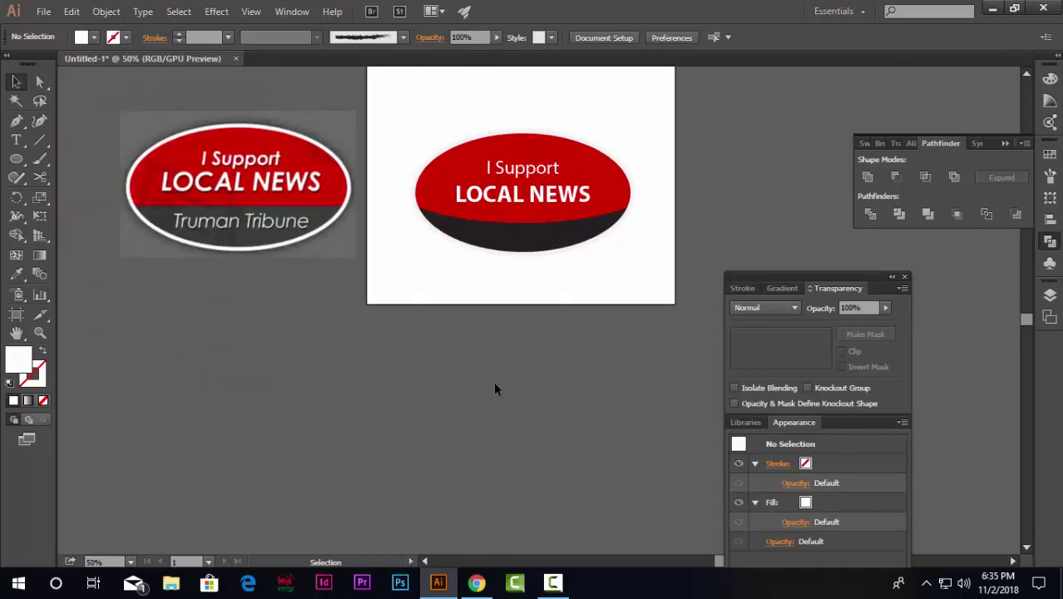
scroll(491, 386, up, 1)
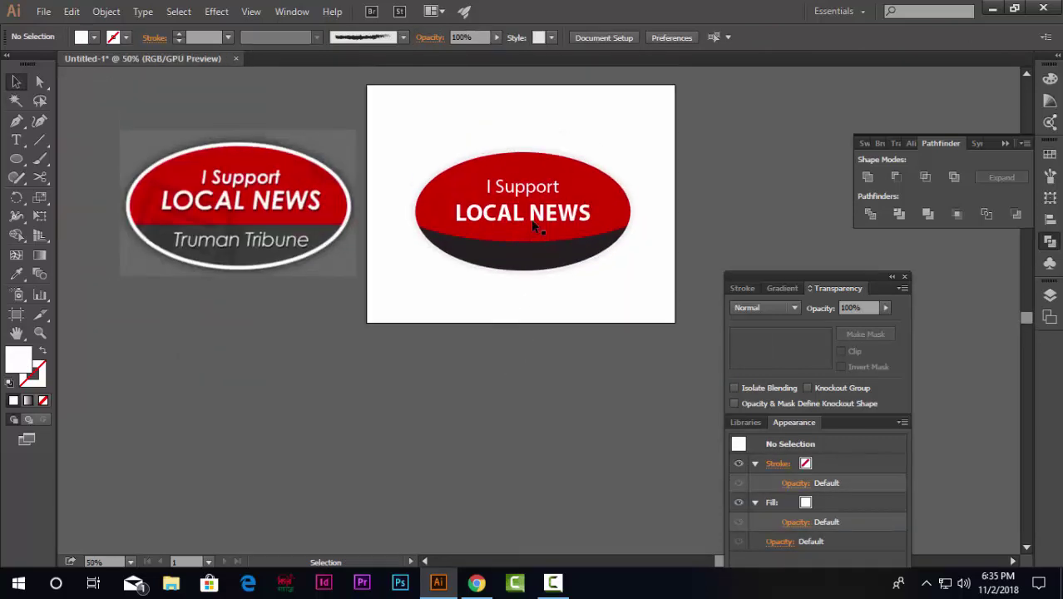
drag(536, 227, 526, 410)
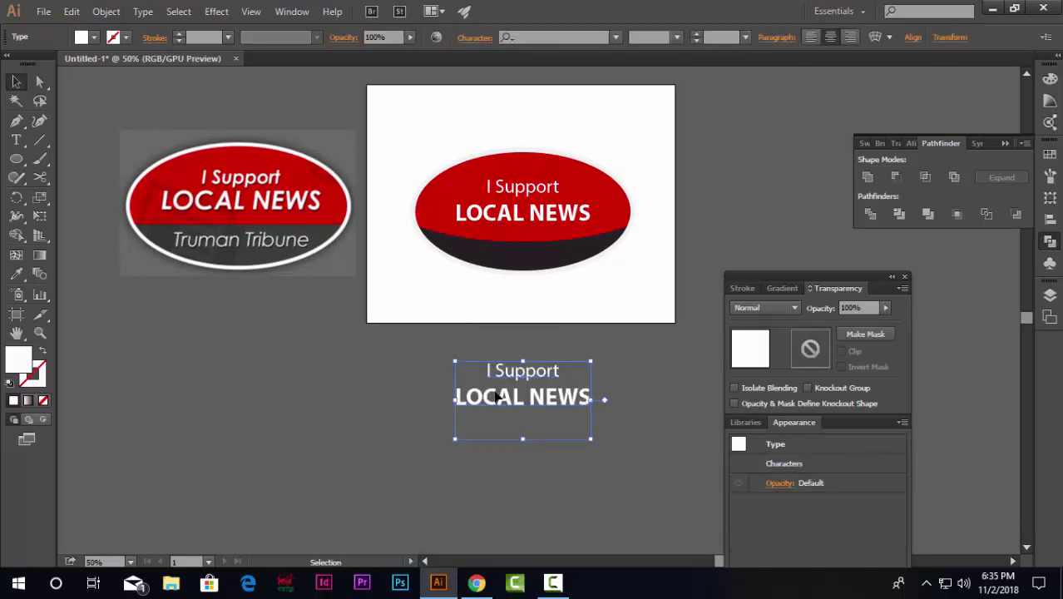
Replace the "I Support" line of the copied text with "Truman Tribune".
key(t)
drag(487, 371, 584, 378)
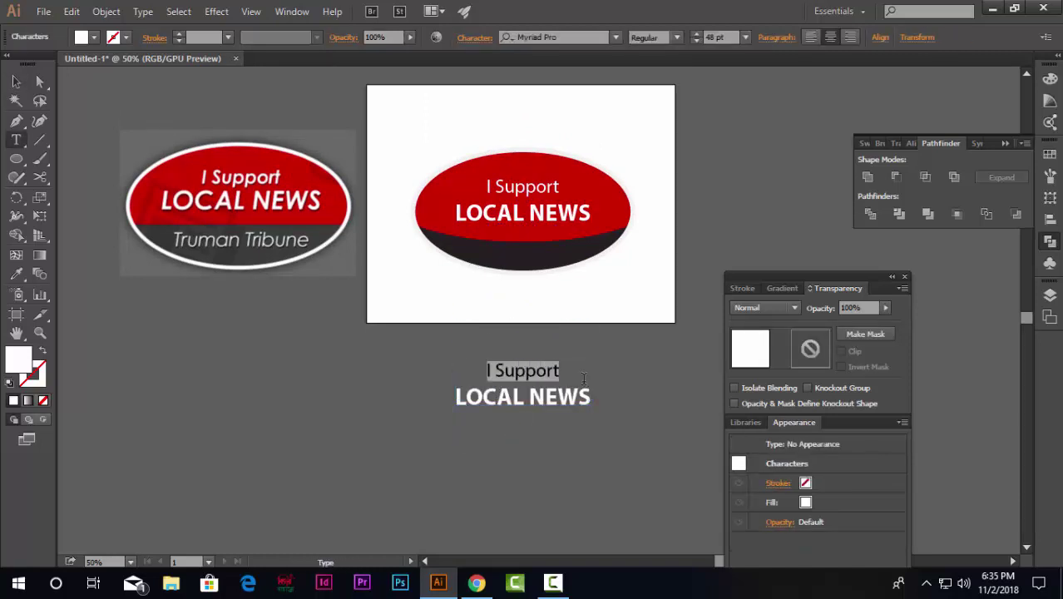
text(Tru)
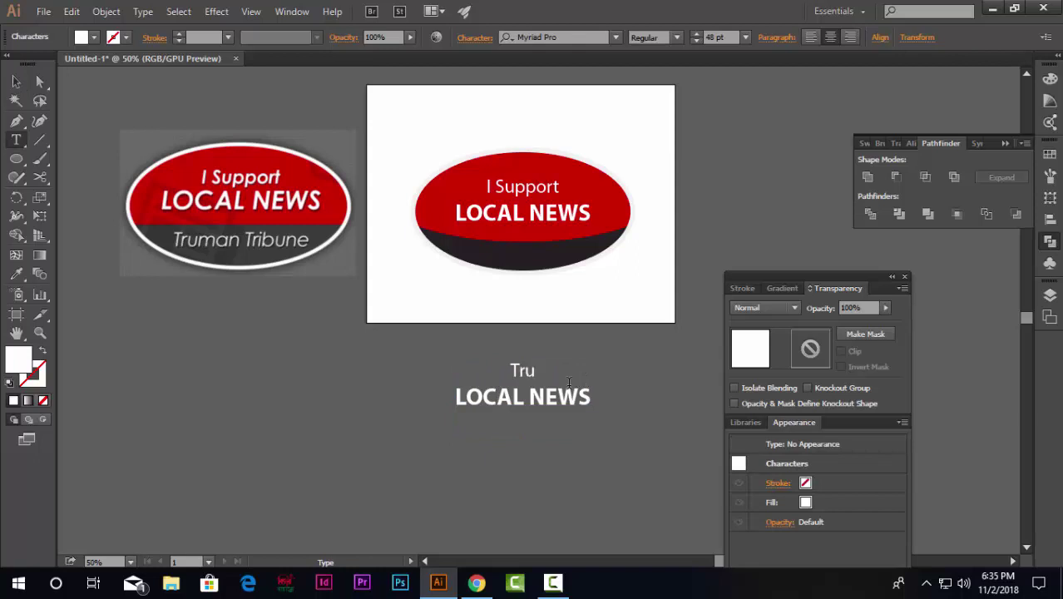
text(man Tribune)
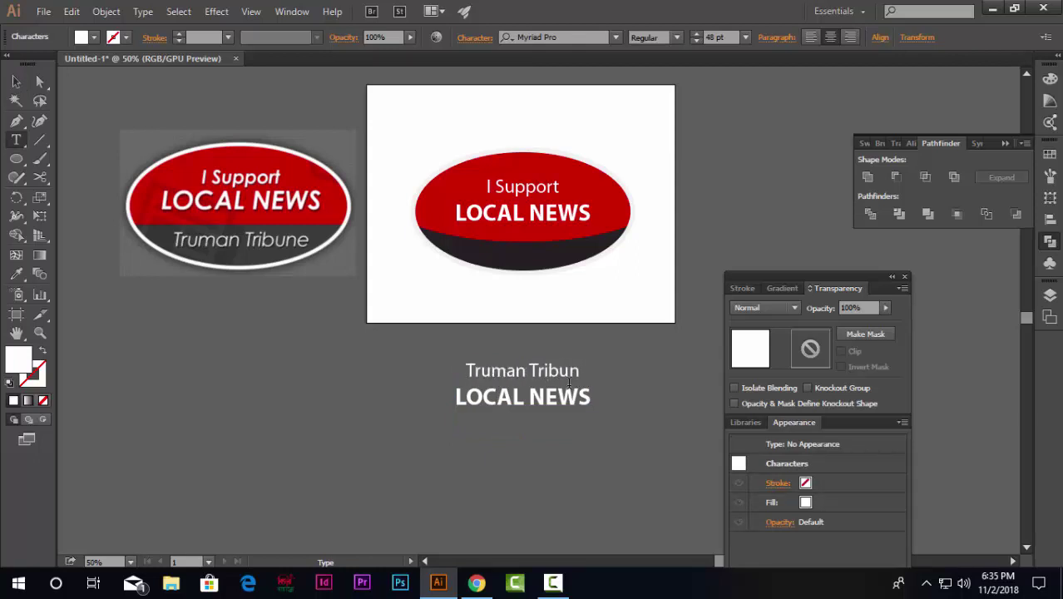
Delete the "LOCAL NEWS" line from the copied text and finish editing it.
key(Delete)
key(Delete)
key(Delete)
key(Delete)
key(Delete)
key(Delete)
key(Delete)
key(Delete)
key(Delete)
key(Delete)
key(Delete)
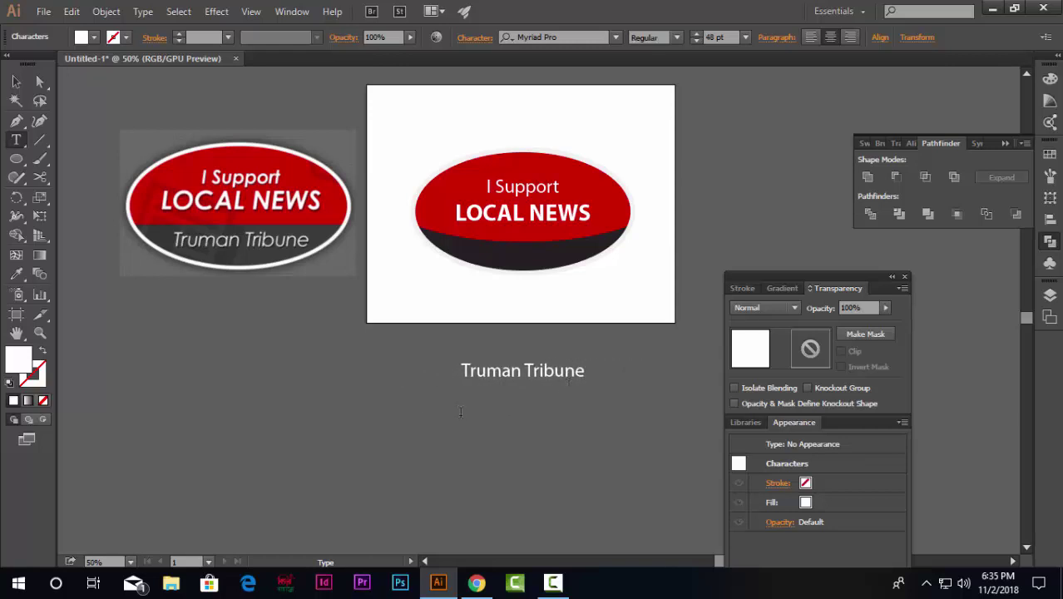
key(Escape)
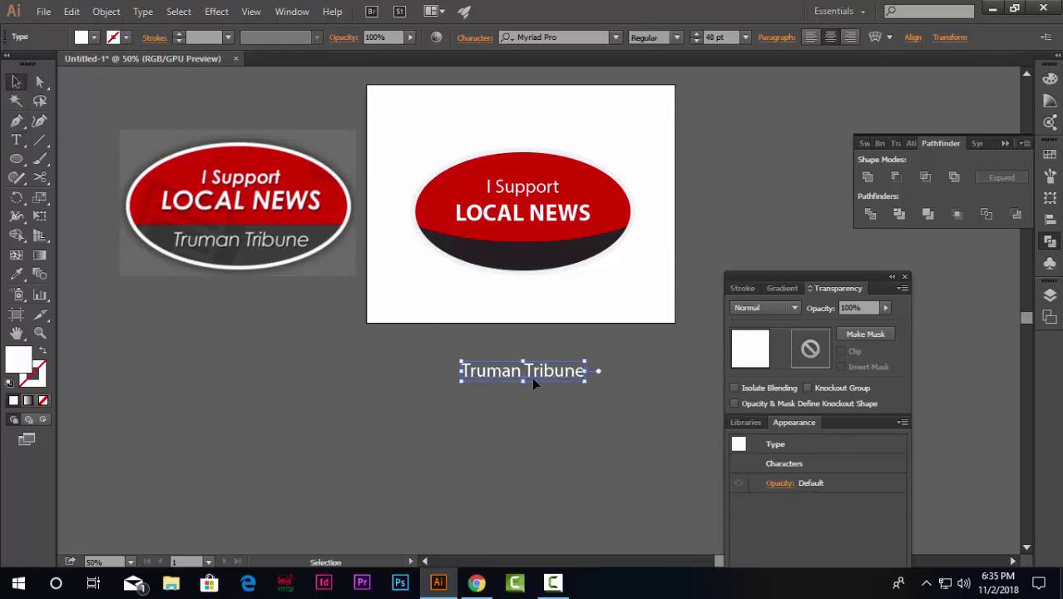
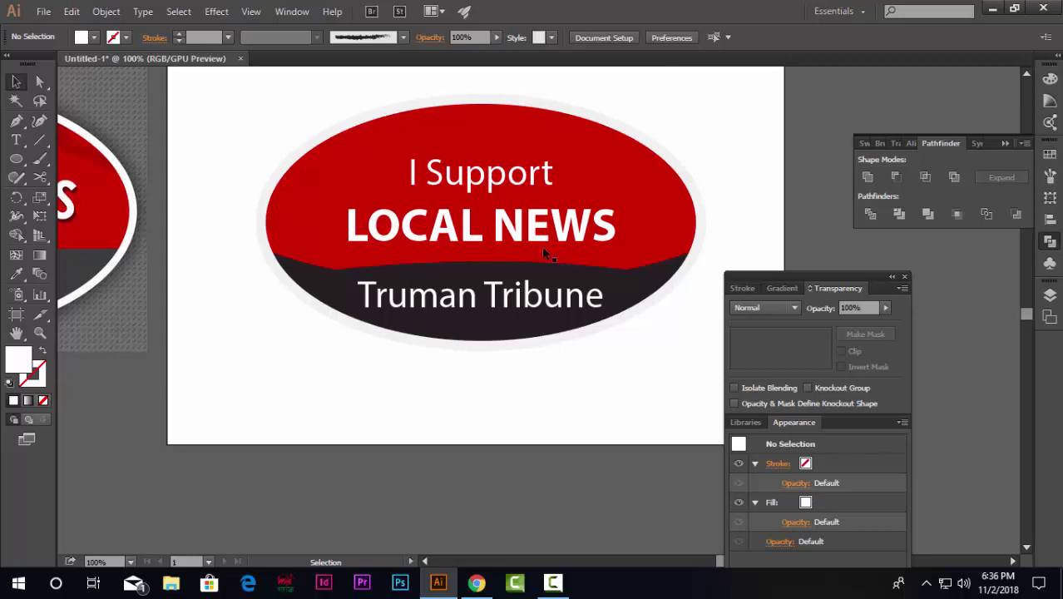
Unite the overlapping dark gray pieces in the lower part of the ellipse into one shape.
click(516, 141)
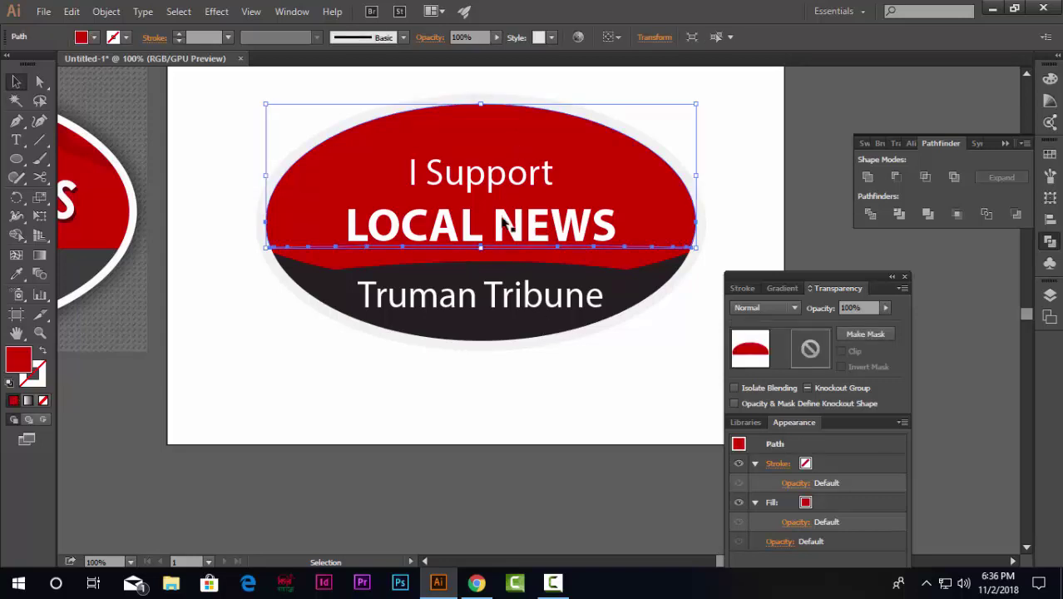
scroll(480, 236, up, 1)
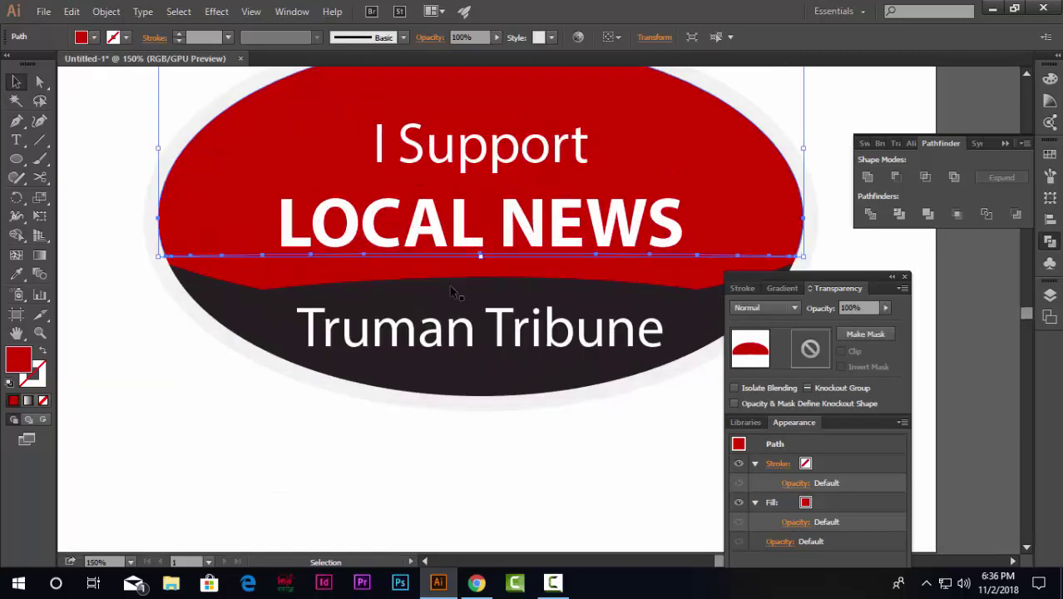
shift+click(541, 272)
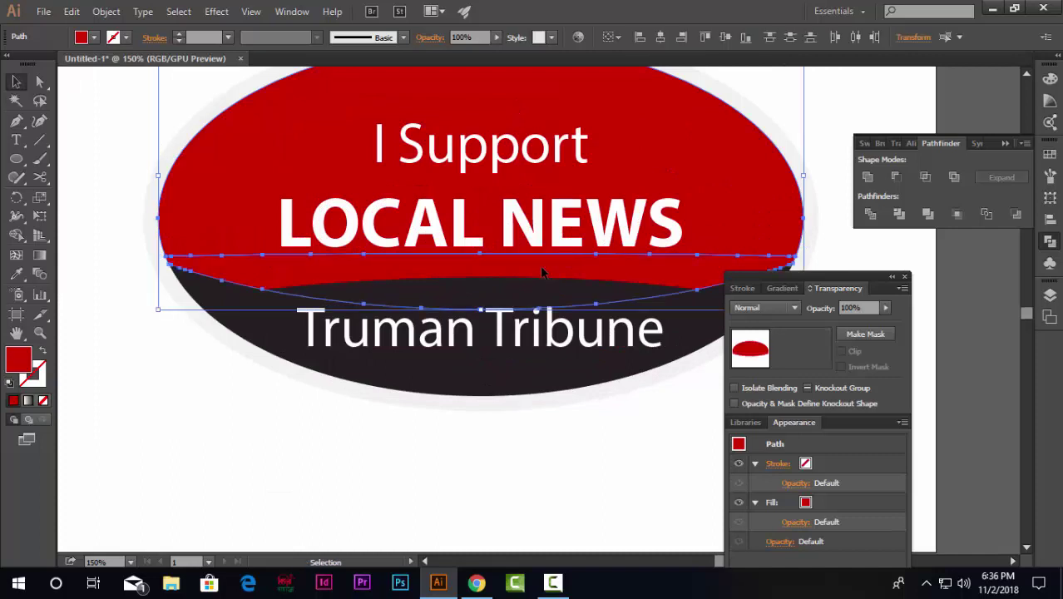
click(534, 305)
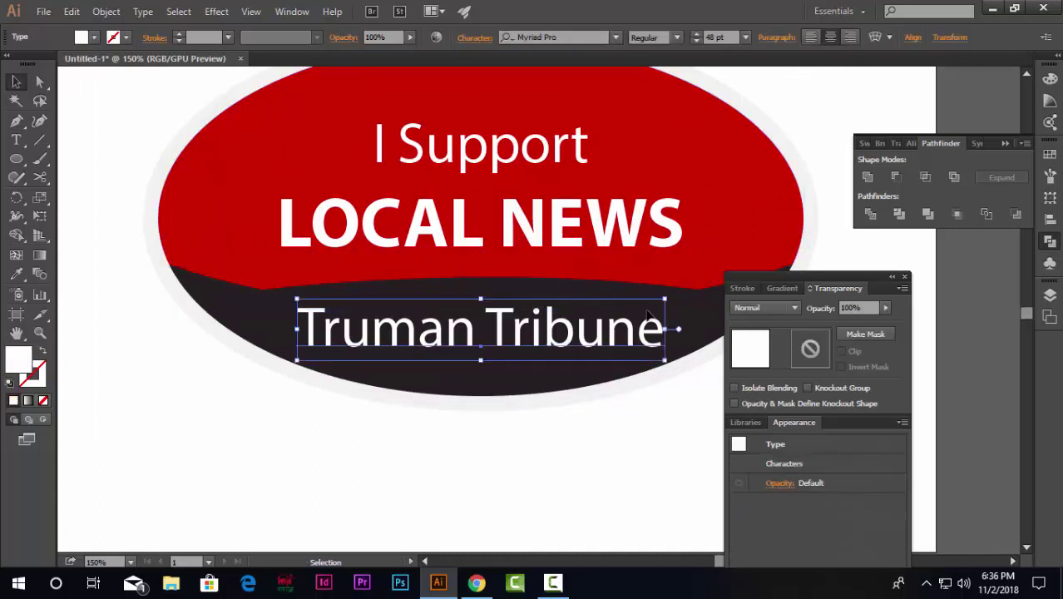
click(697, 323)
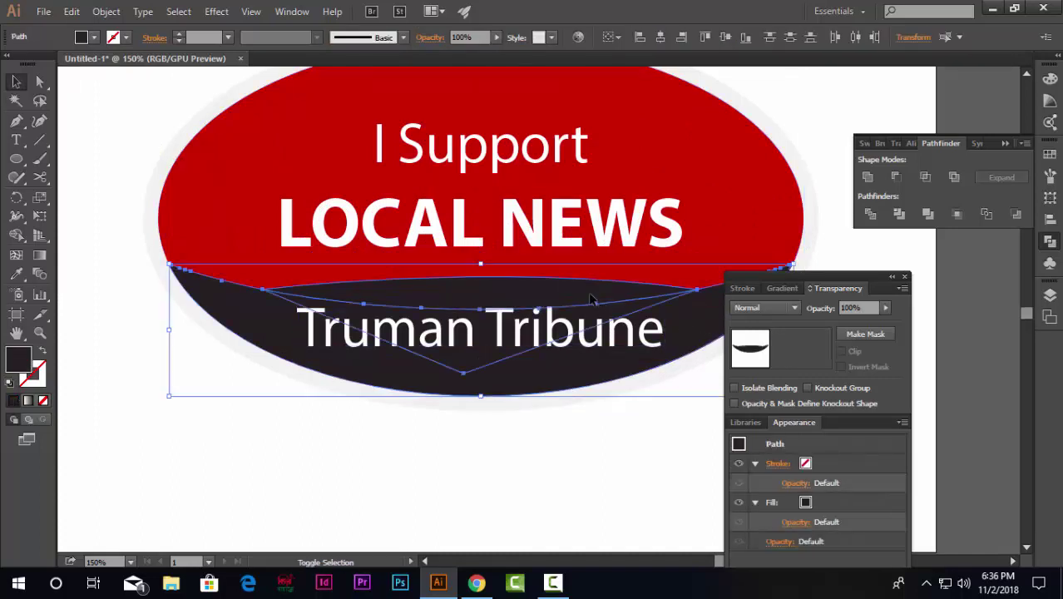
click(867, 177)
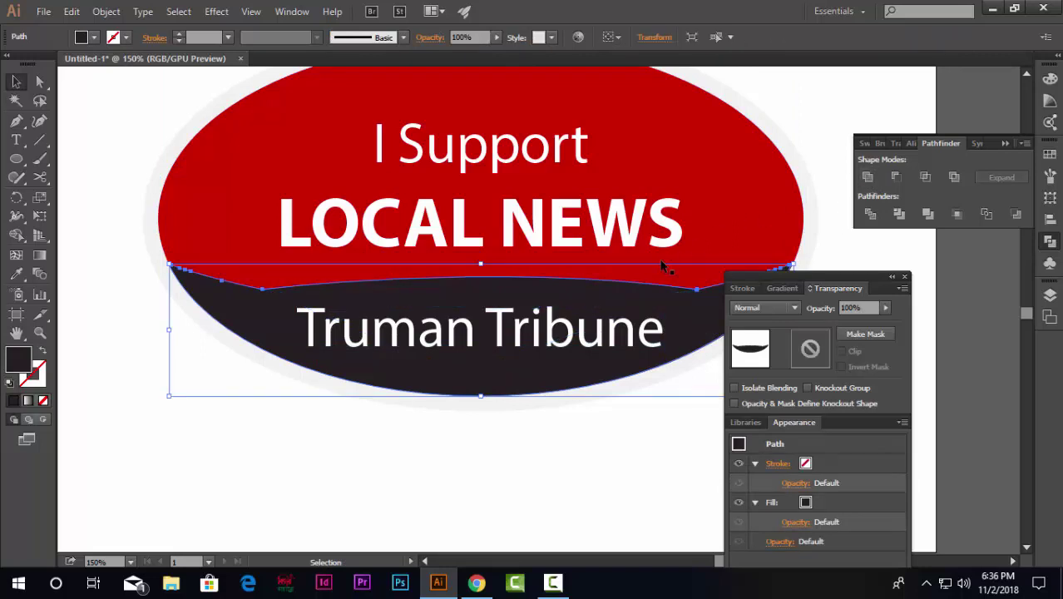
Unite the large red shape with the red strip beneath "LOCAL NEWS" into one shape.
click(721, 172)
shift+click(636, 268)
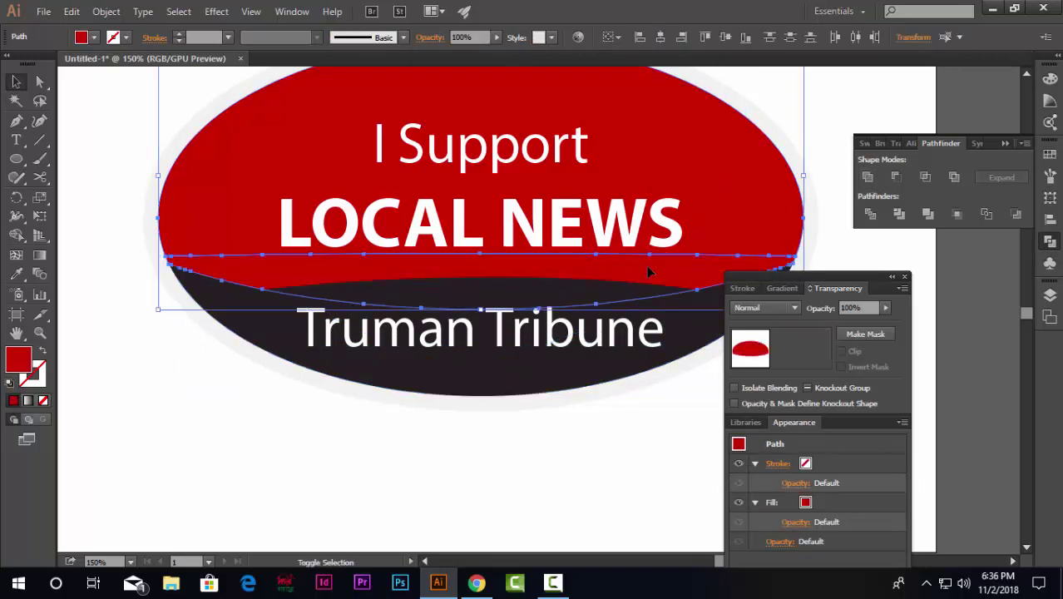
click(868, 177)
Create an inner offset path of the united red shape with an offset of -17 px and Miter joins.
key(ctrl+minus)
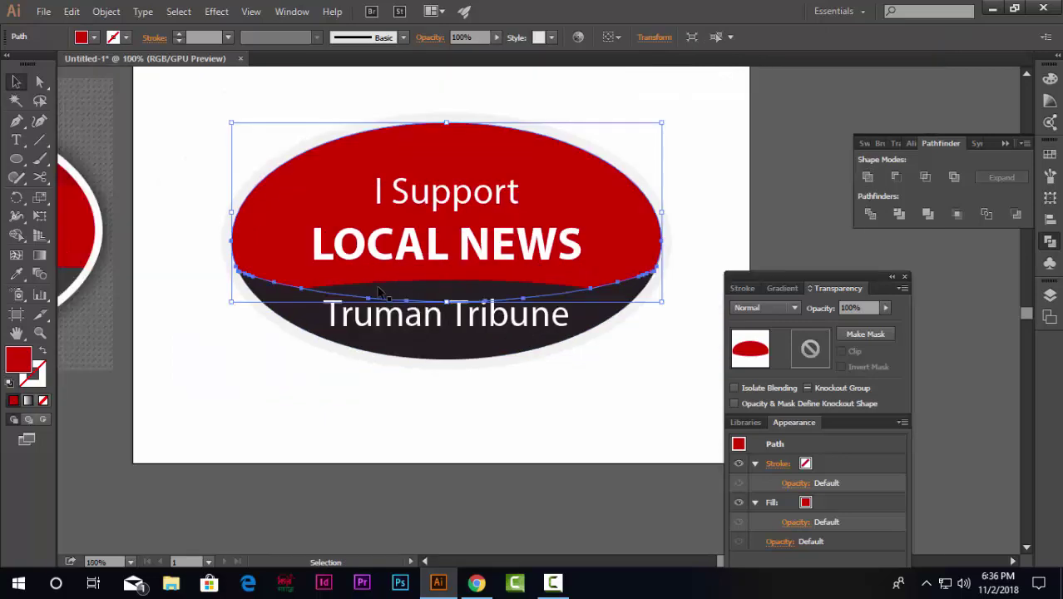
scroll(458, 138, up, 1)
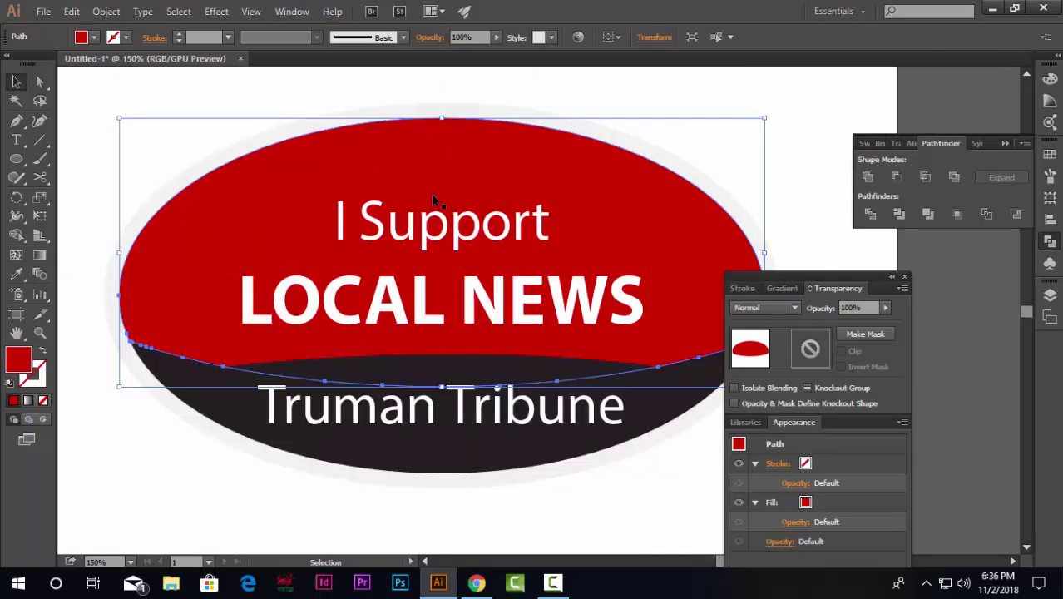
click(108, 14)
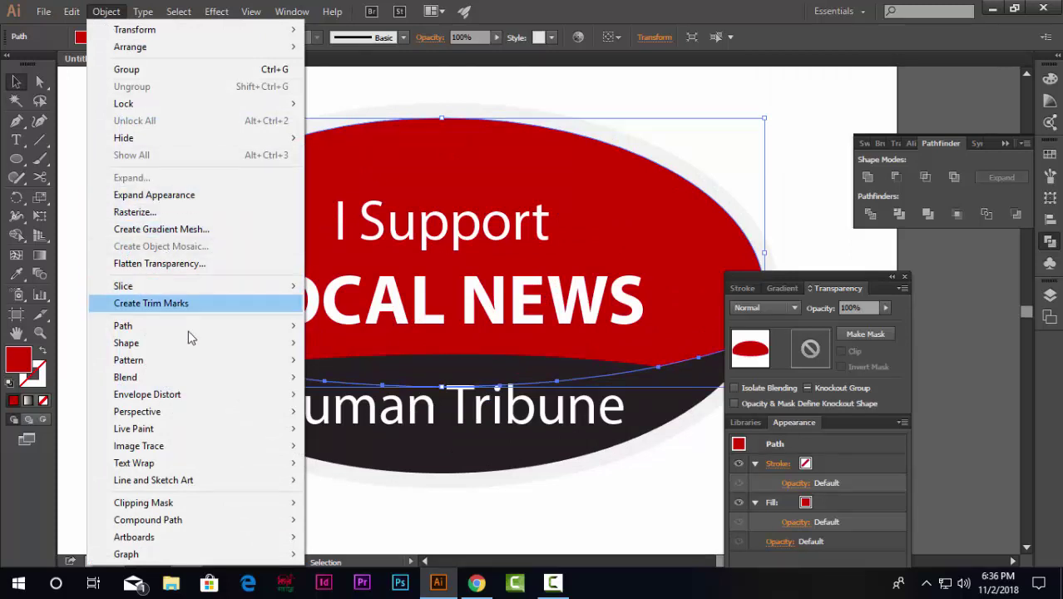
mouse_move(283, 326)
click(364, 382)
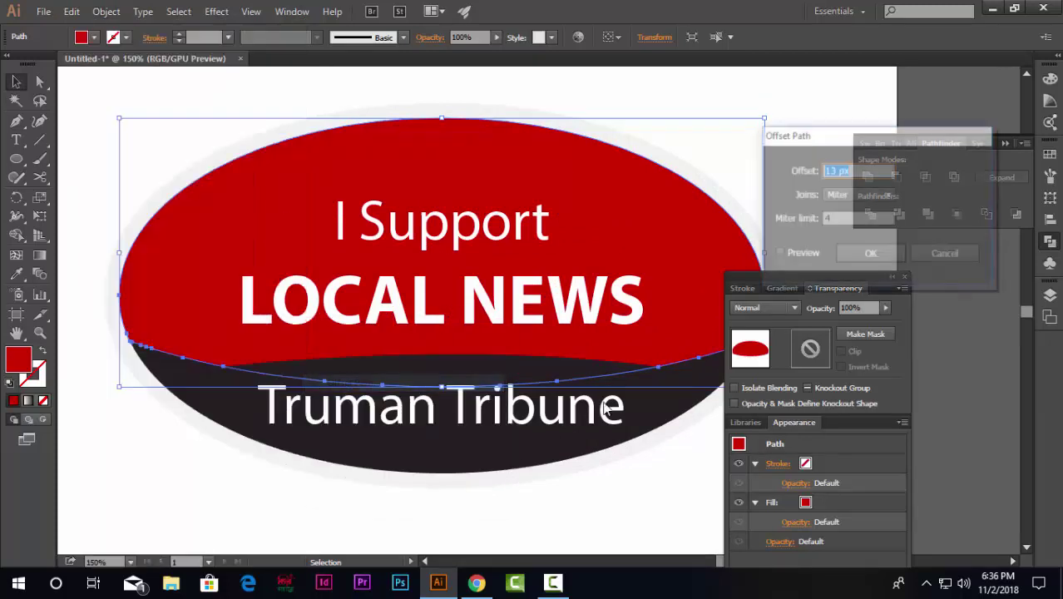
click(875, 169)
key(Down)
key(Down)
key(Down)
key(Down)
key(Down)
key(Down)
key(Down)
key(Down)
key(Down)
key(Down)
key(Down)
key(Down)
key(Down)
key(Down)
key(Down)
key(Down)
key(Down)
key(Down)
key(Down)
key(Down)
key(Down)
key(Down)
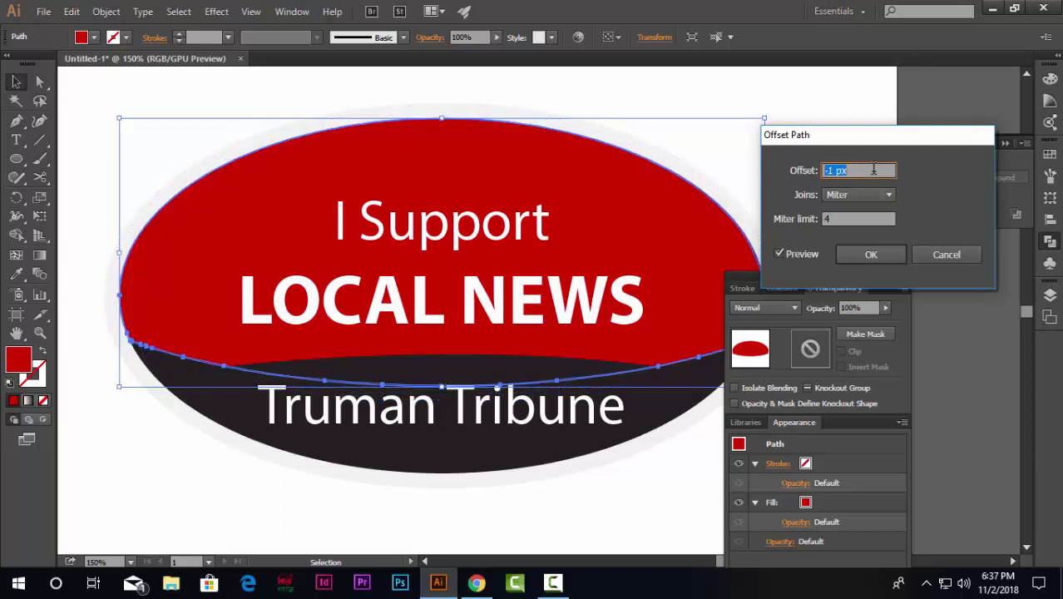
key(Down)
key(Down)
key(Down)
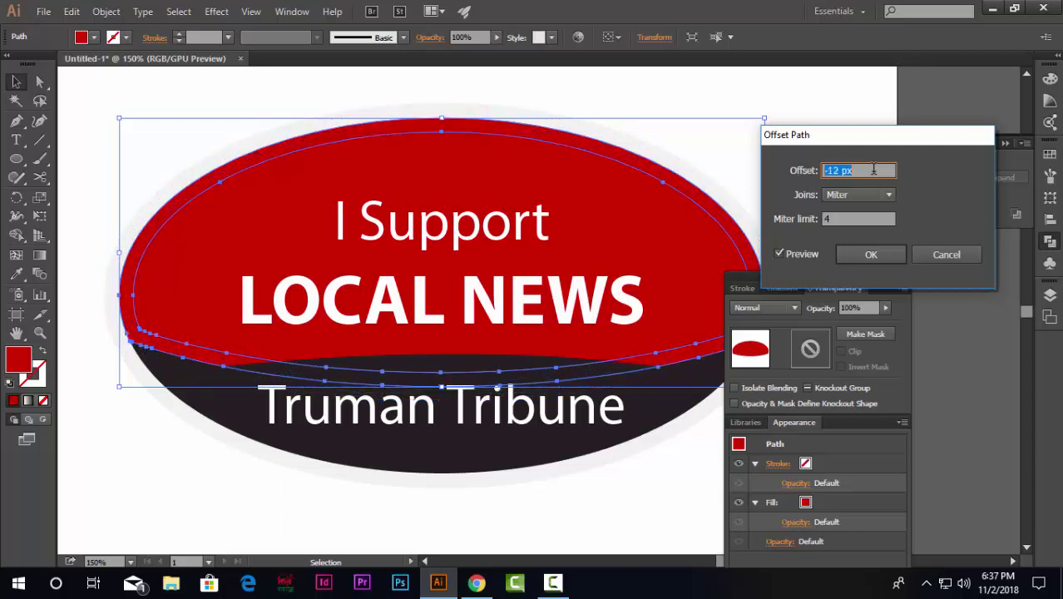
key(Down)
key(Down)
key(Down)
key(Down)
key(Down)
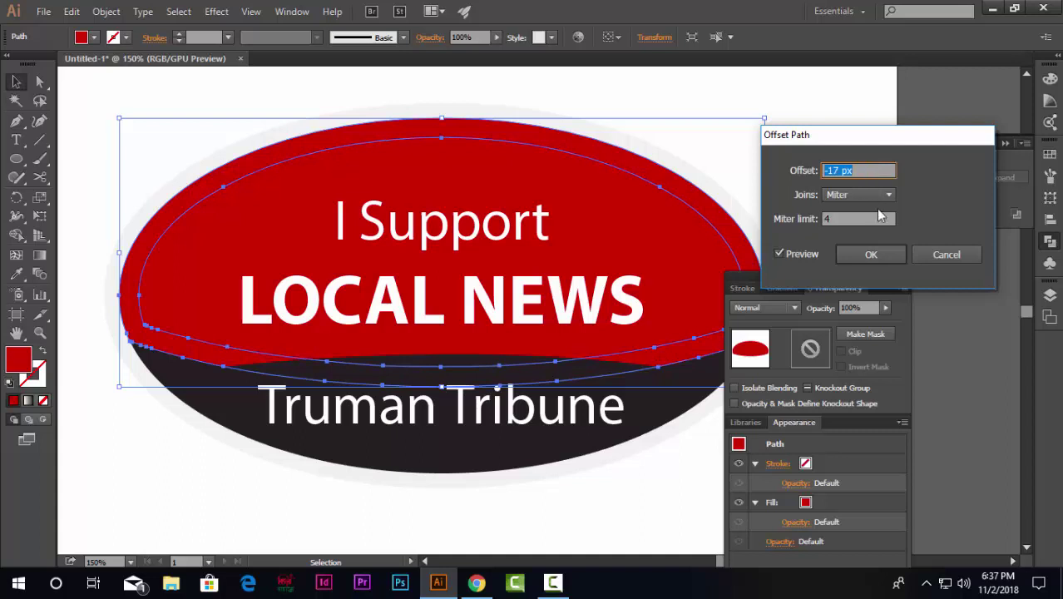
click(871, 255)
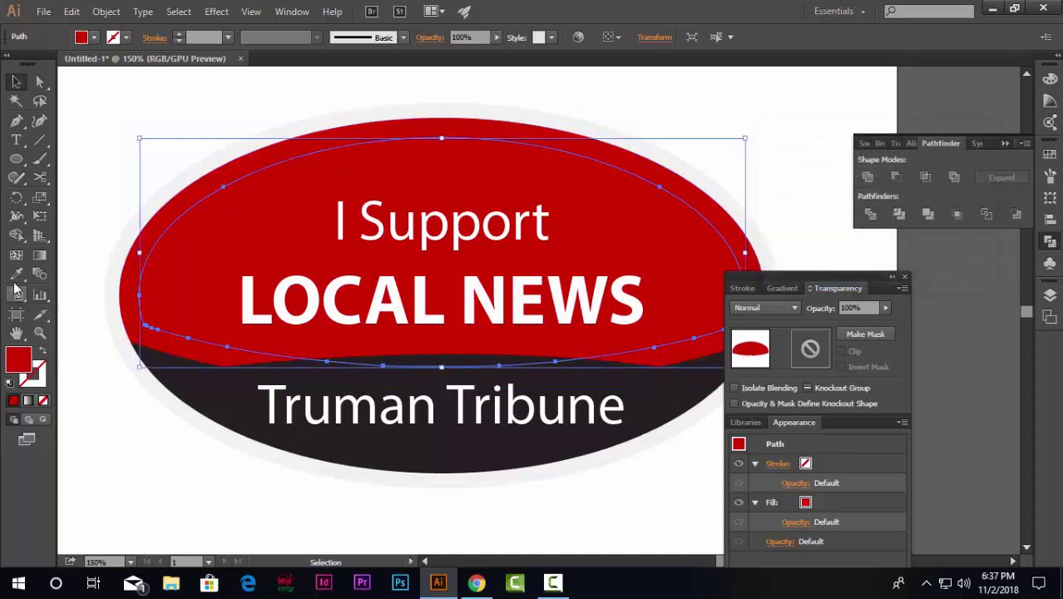
Fill the outer red shape with the dark gray sampled from the lower part of the badge, and deselect it.
click(107, 87)
click(154, 218)
key(i)
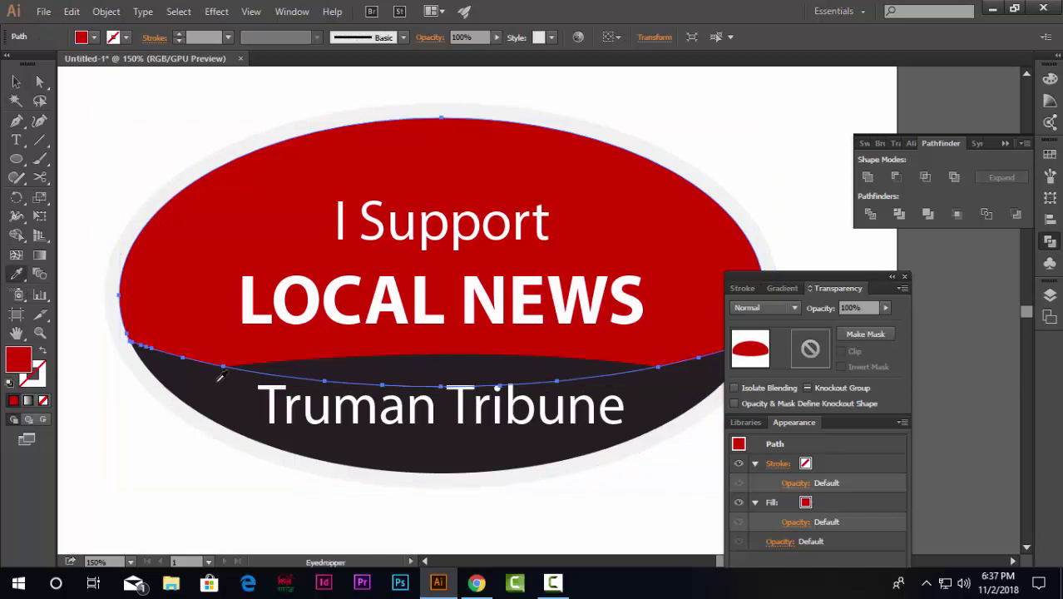
click(221, 377)
key(v)
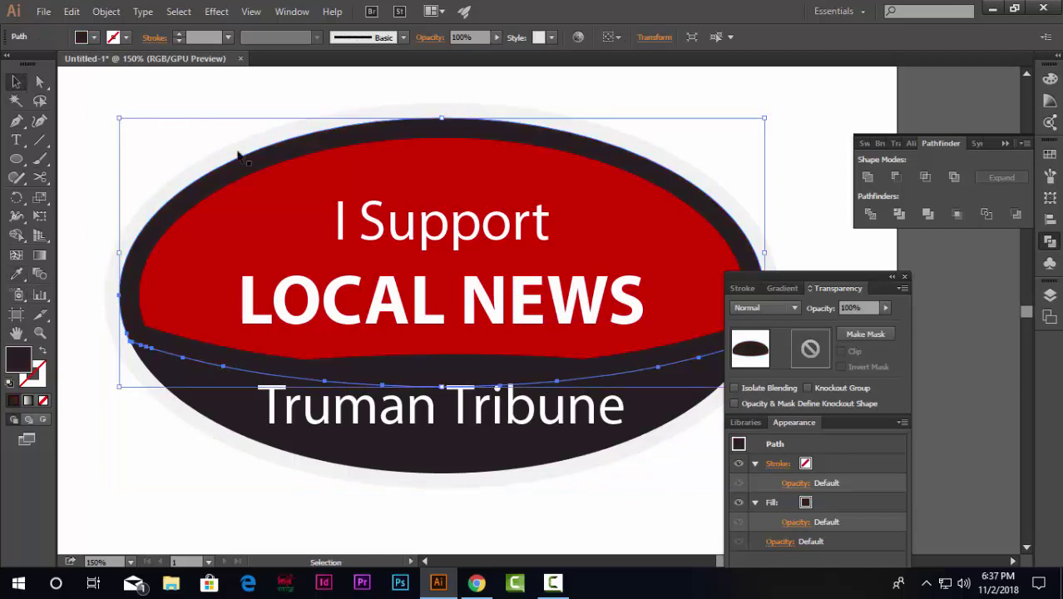
key(ctrl+1)
click(565, 391)
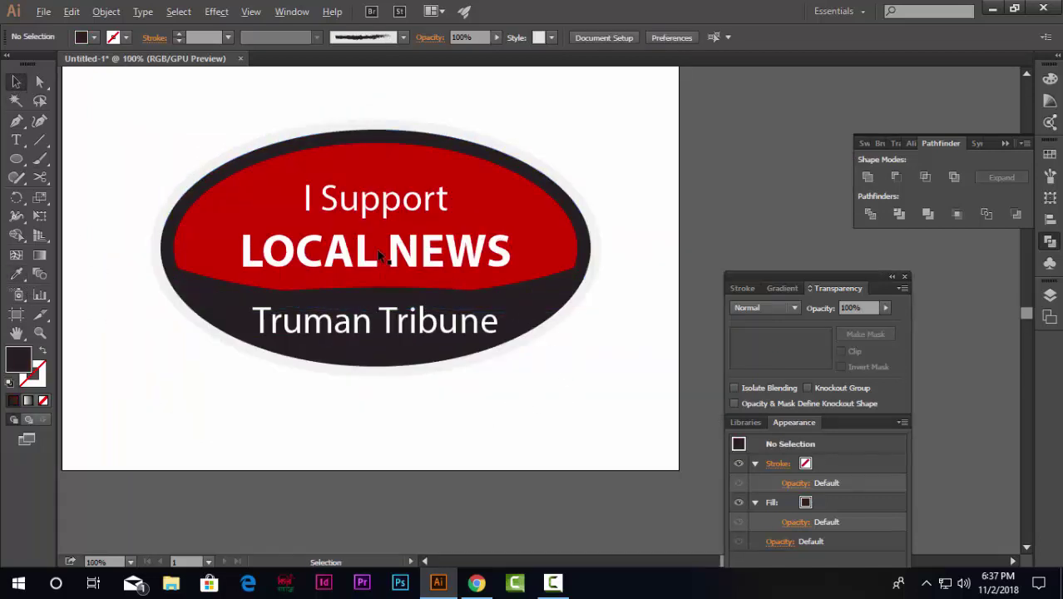
Examine the badge's dark border and lettering up close and compare the whole badge with the reference image.
scroll(382, 256, up, 1)
scroll(508, 447, up, 2)
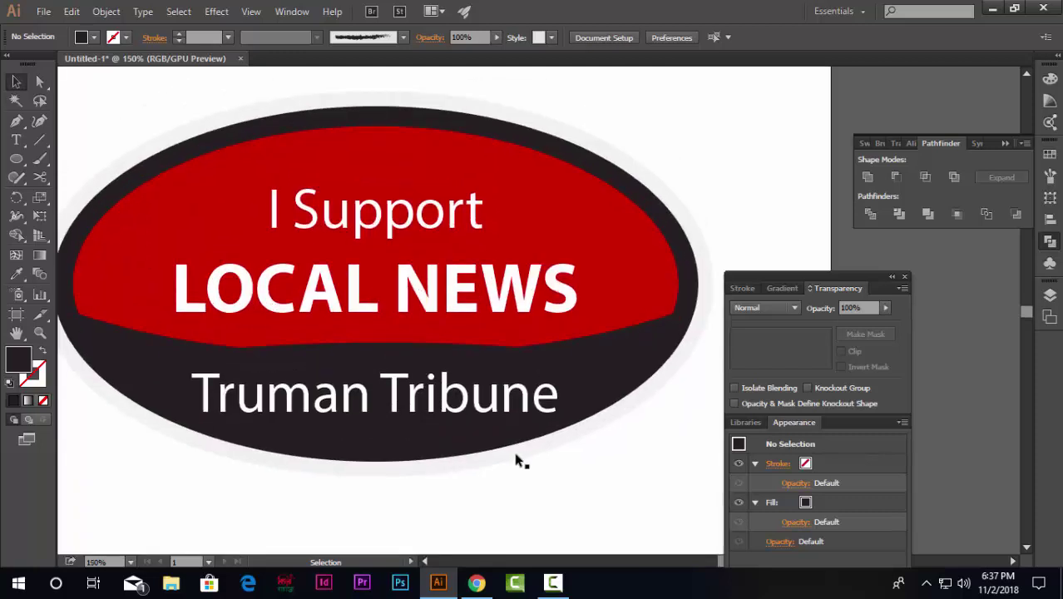
scroll(514, 460, down, 2)
scroll(531, 328, down, 3)
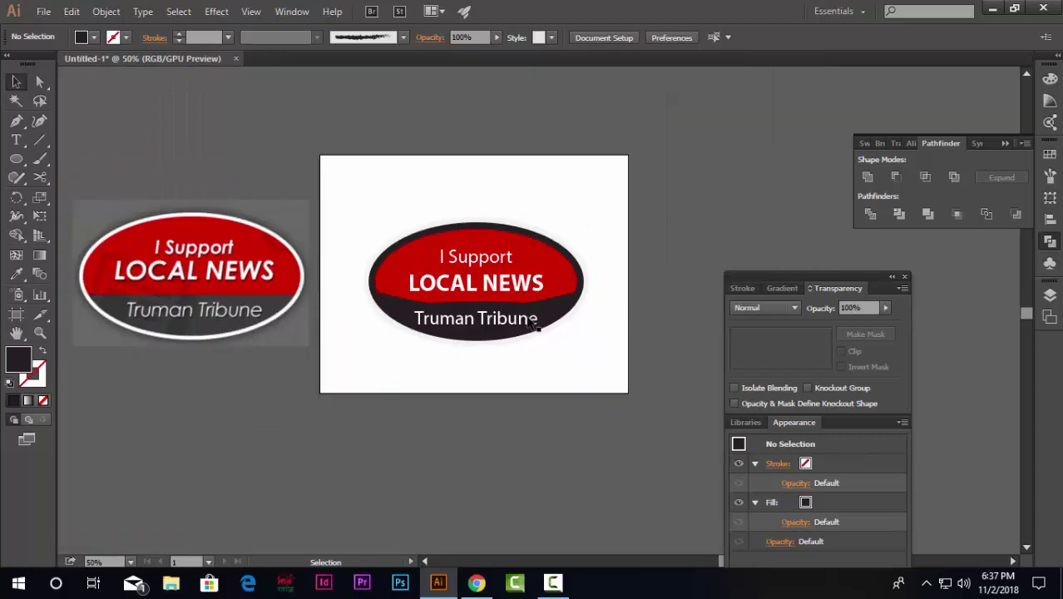
scroll(529, 324, down, 1)
scroll(494, 262, up, 2)
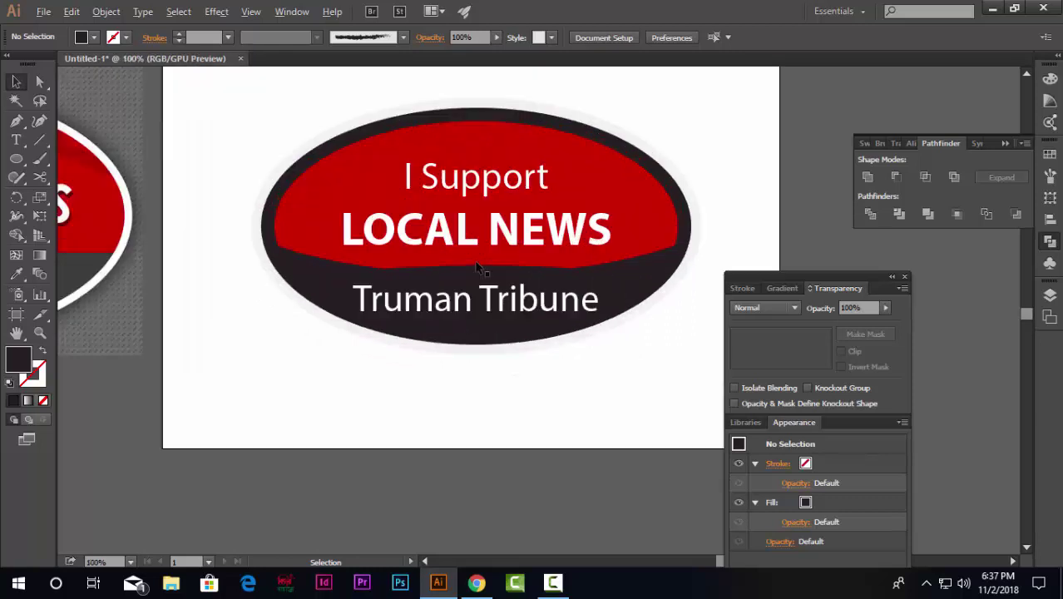
scroll(477, 265, up, 1)
click(502, 243)
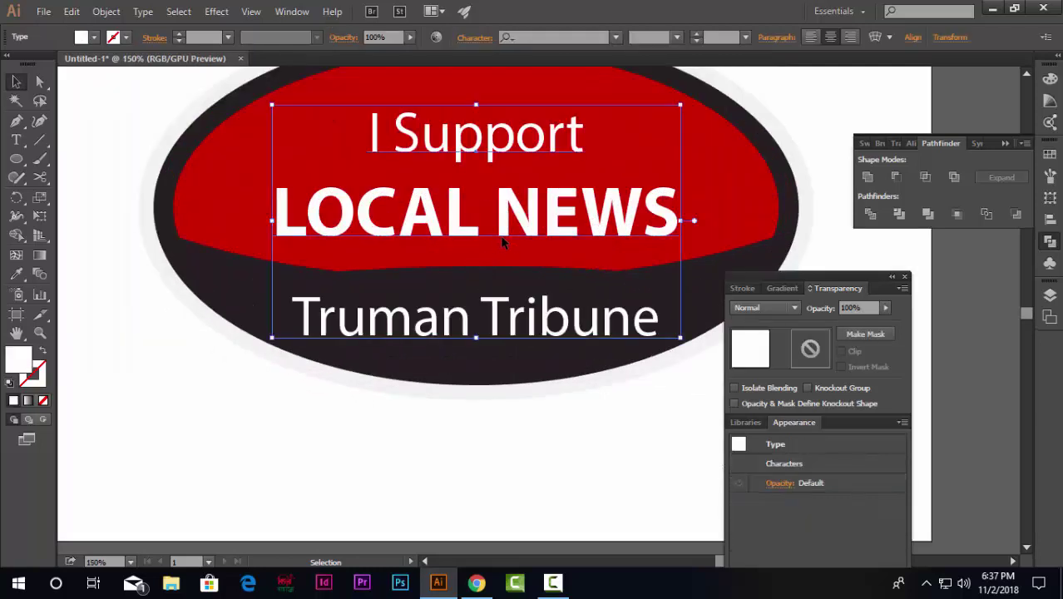
scroll(538, 319, up, 1)
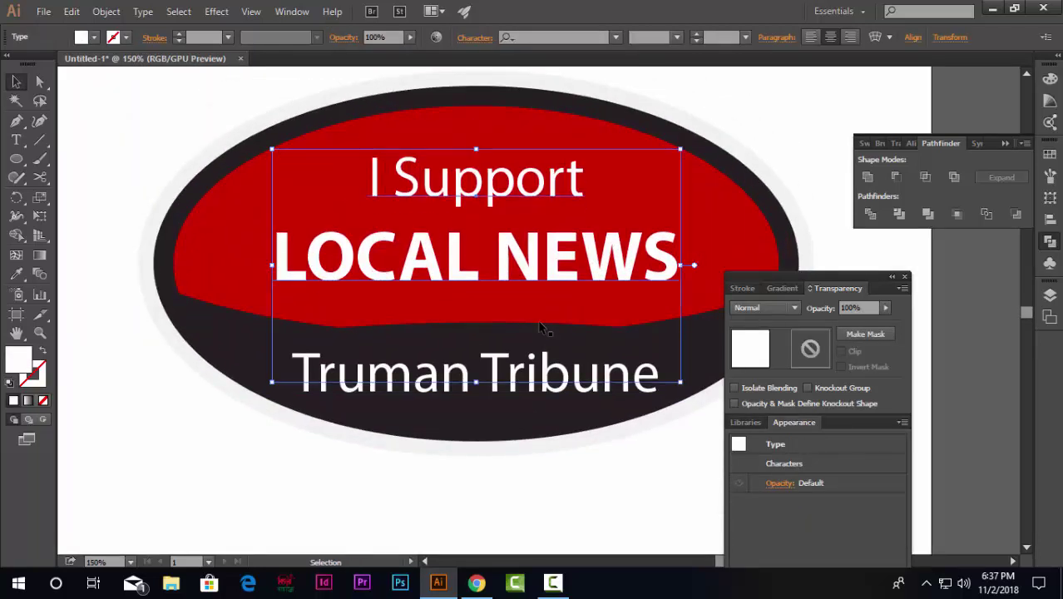
click(474, 464)
scroll(474, 464, down, 1)
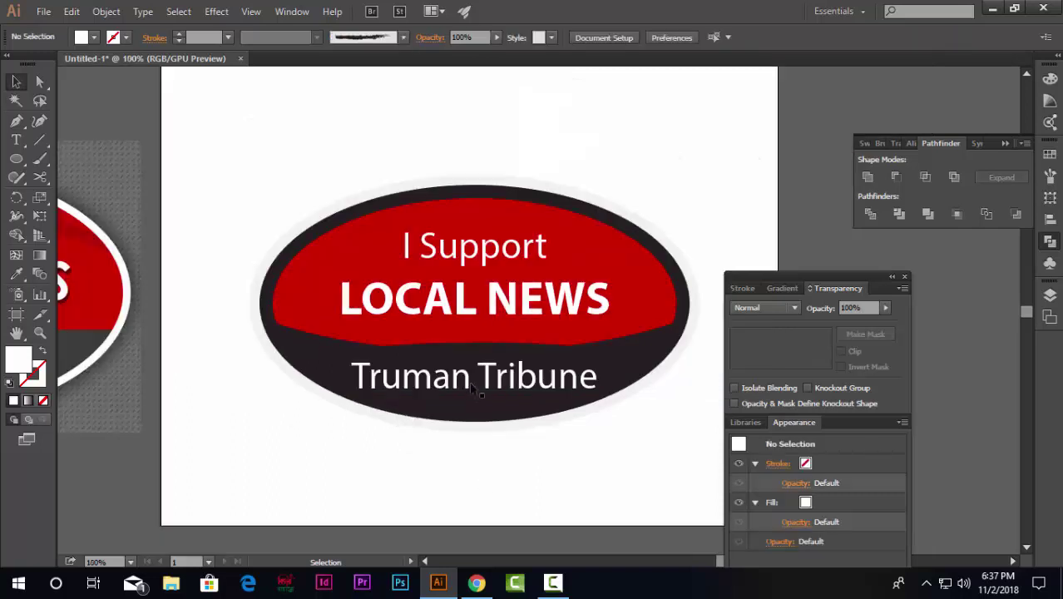
Select the "Truman Tribune" text and nudge it slightly down within the dark lower part of the badge.
scroll(471, 391, up, 1)
click(492, 384)
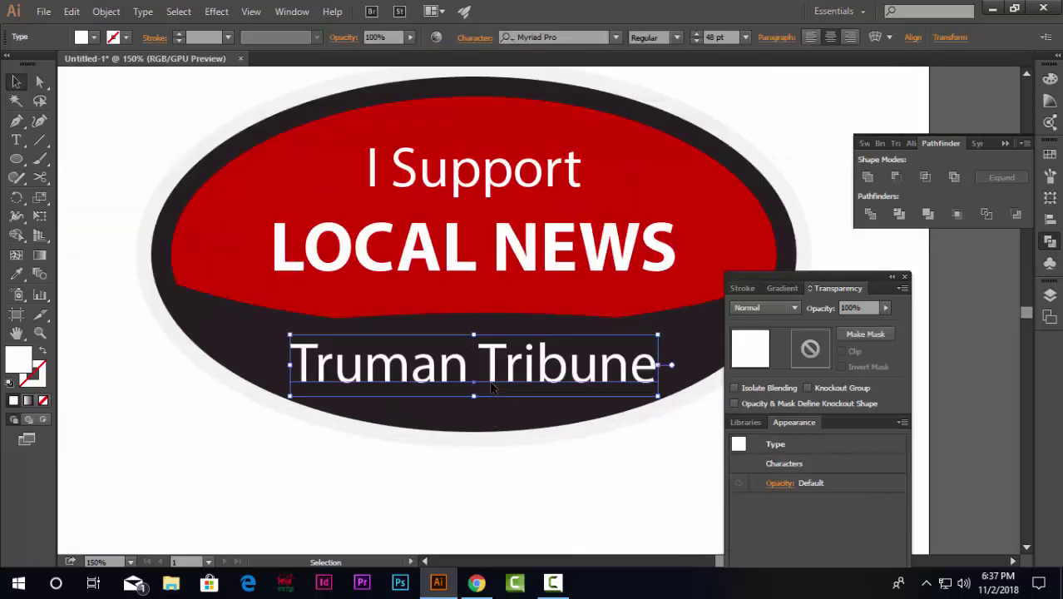
key(Down)
key(Down)
key(Down)
key(Down)
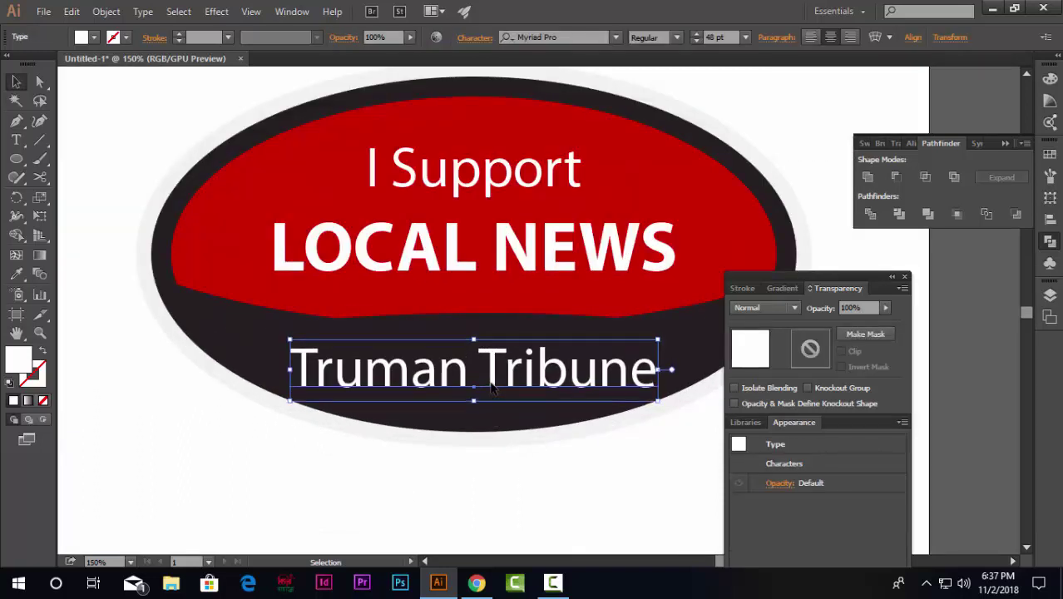
Apply an Arc warp effect to the "Truman Tribune" text with a horizontal bend of -20% and no distortion.
click(216, 11)
mouse_move(358, 212)
click(414, 215)
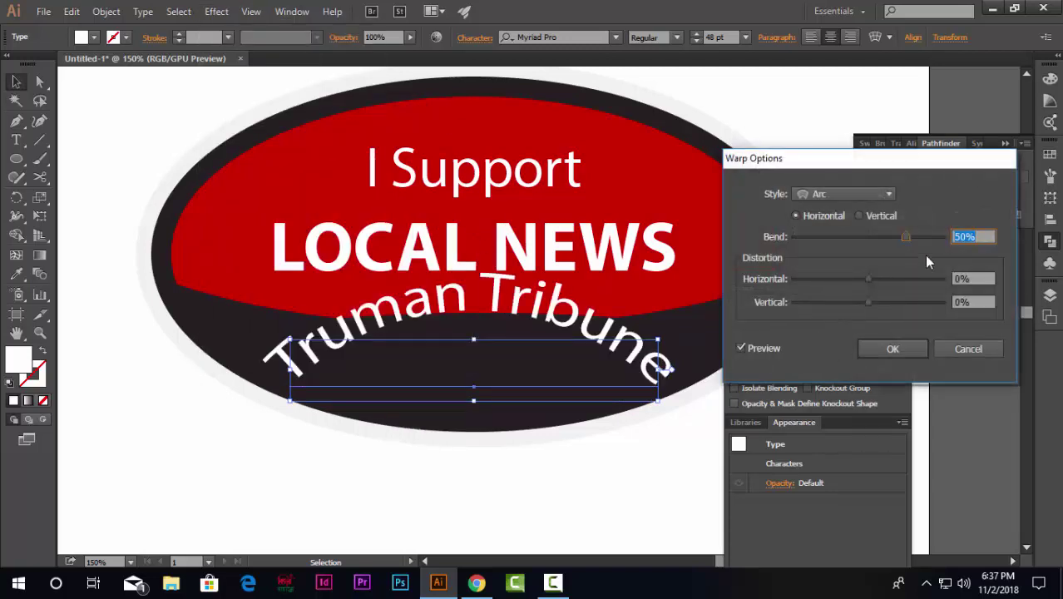
drag(905, 236, 885, 245)
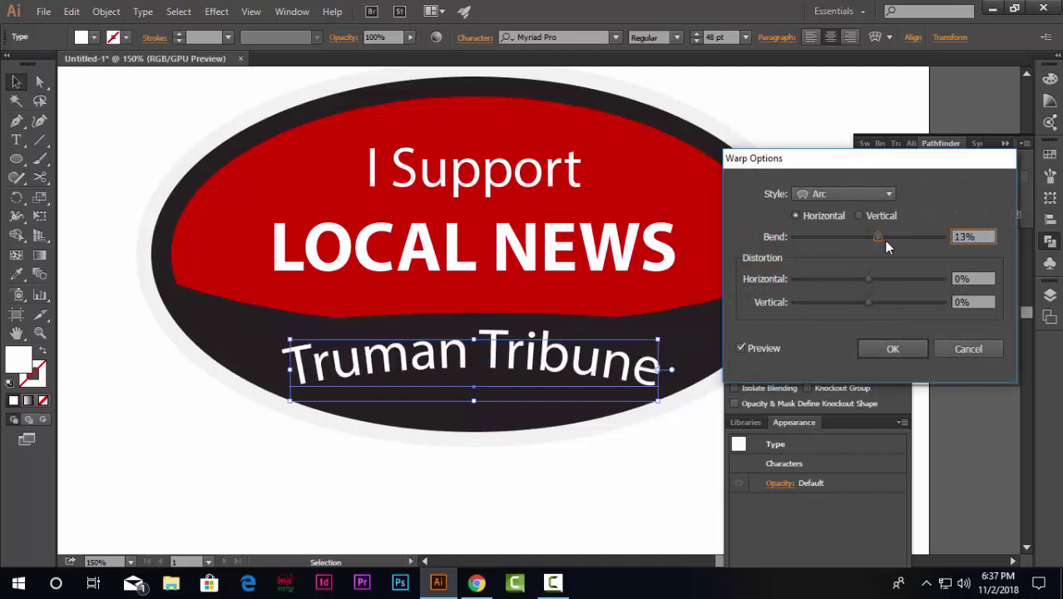
key(Down)
key(Down)
key(Down)
key(Down)
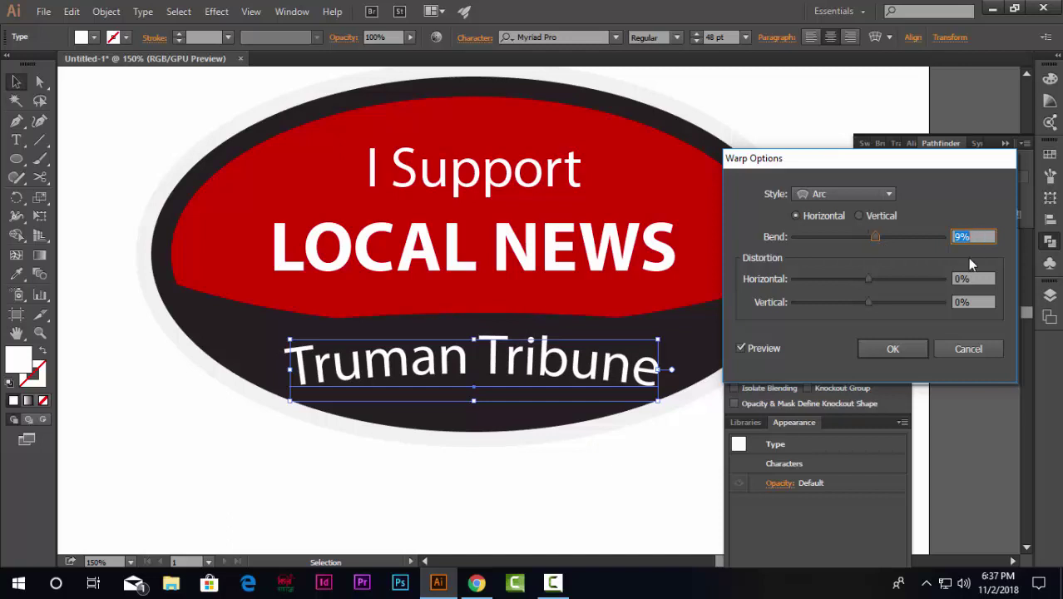
key(Down)
key(Down)
key(Down)
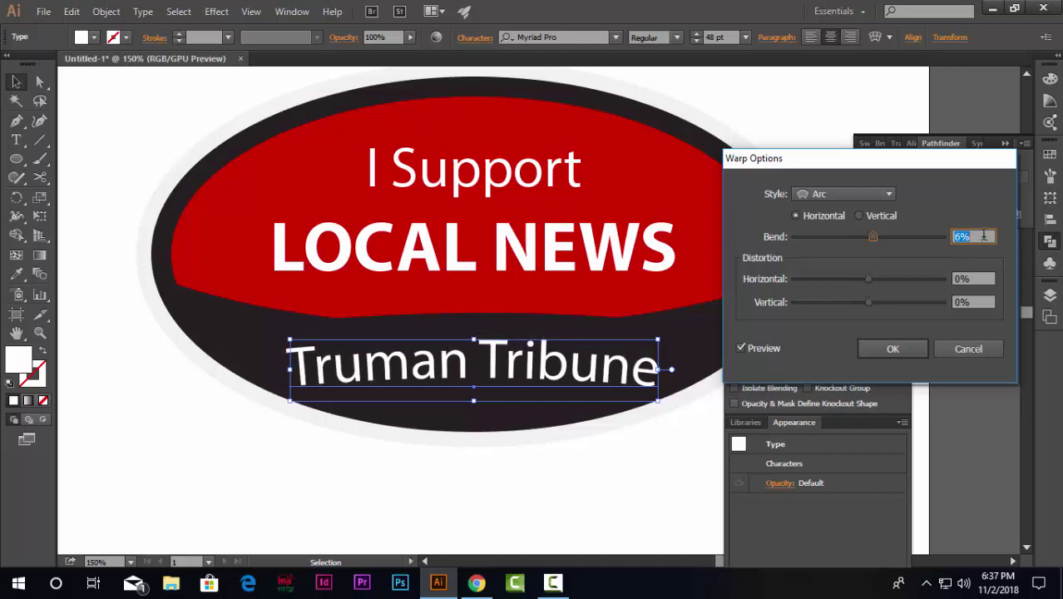
drag(869, 239, 855, 239)
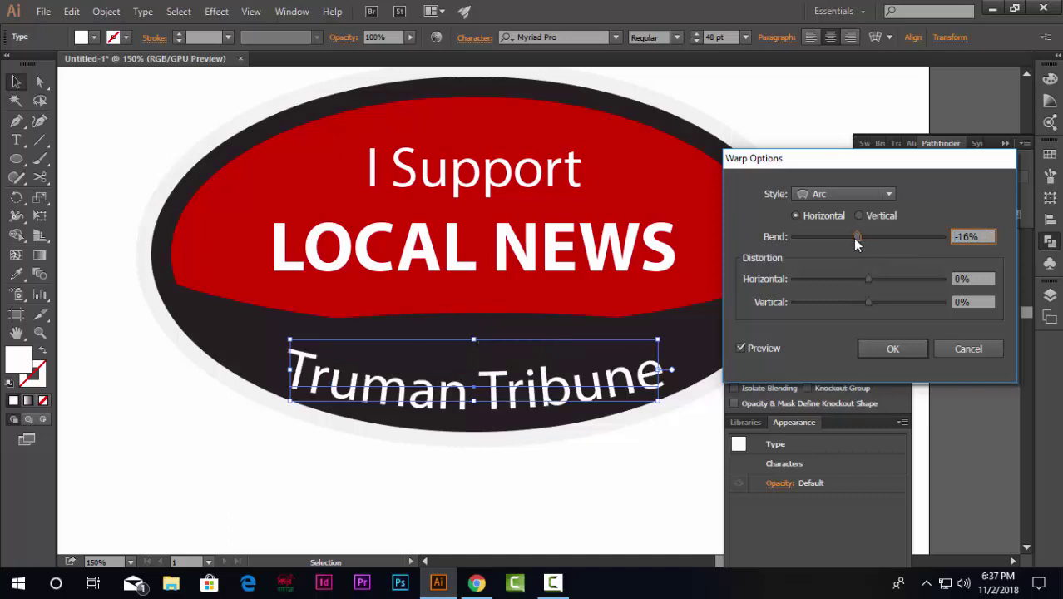
key(Down)
key(Down)
key(Down)
key(Down)
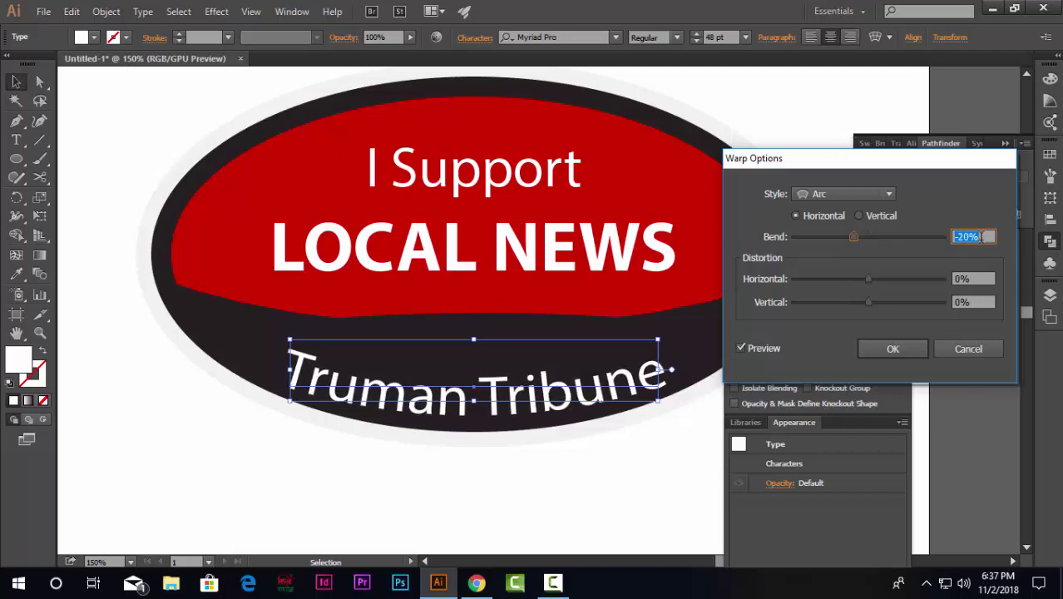
click(892, 349)
Nudge the curved "Truman Tribune" text up so it sits centred in the dark area, and deselect it.
key(a)
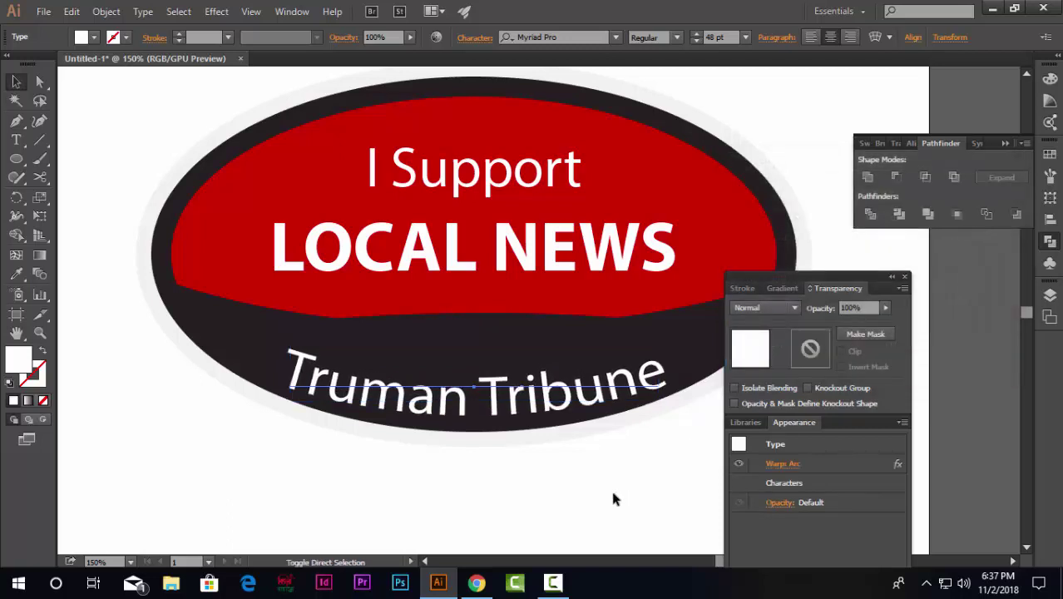
key(v)
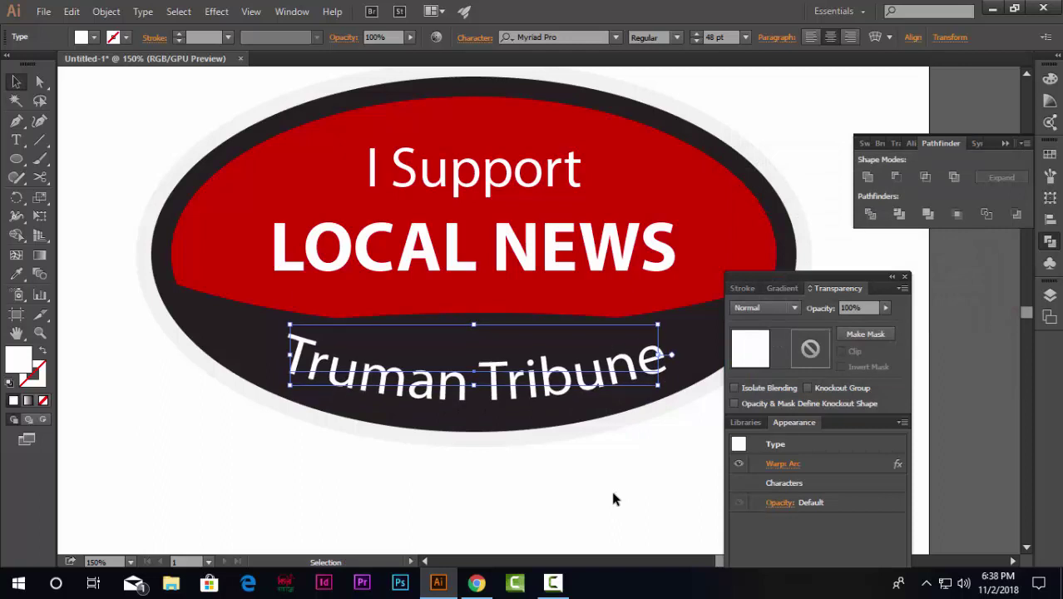
key(Down)
key(Down)
click(612, 494)
Examine the badge with its curved lettering at several magnifications and compare it with the reference image.
key(ctrl+minus)
key(ctrl+minus)
key(ctrl+minus)
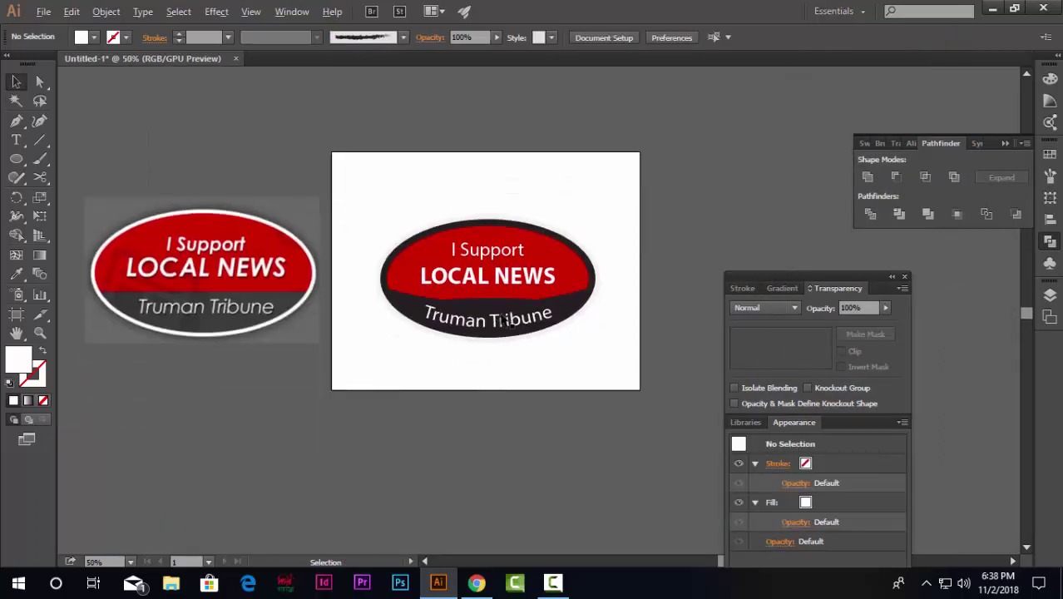
key(ctrl+plus)
key(ctrl+plus)
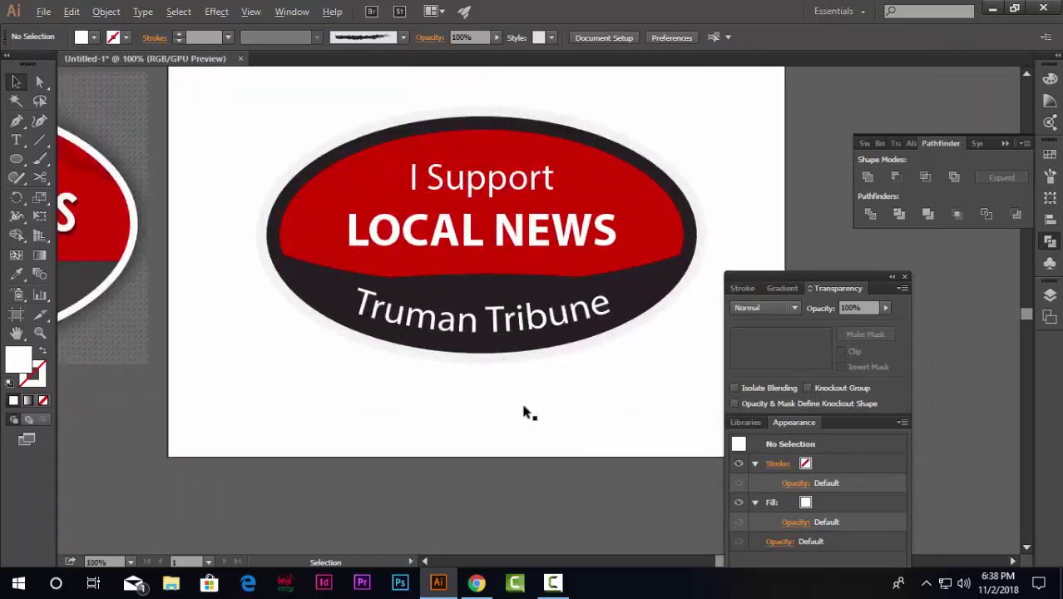
scroll(524, 414, up, 1)
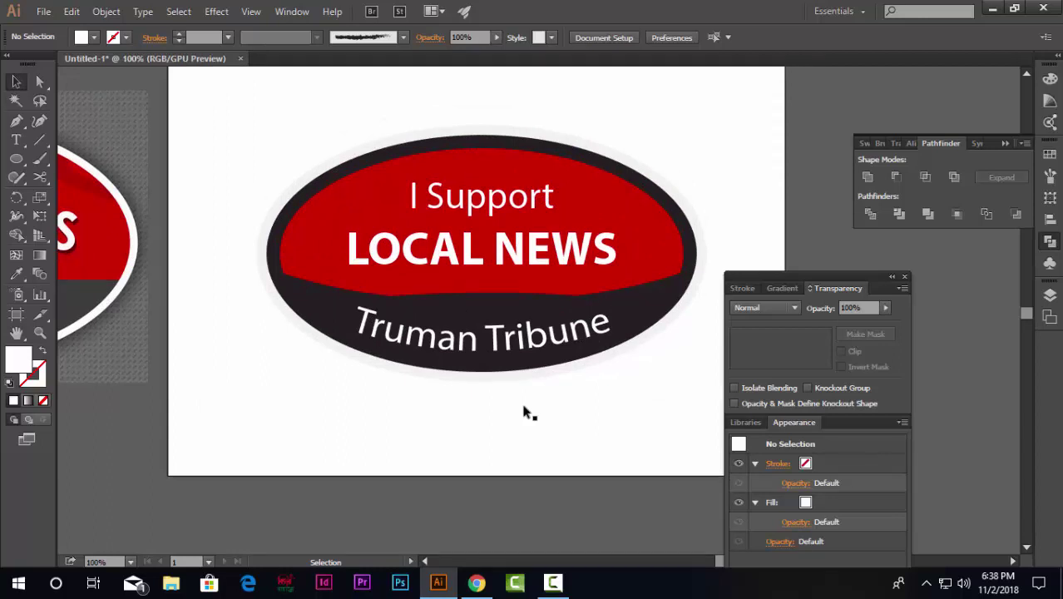
scroll(481, 291, up, 1)
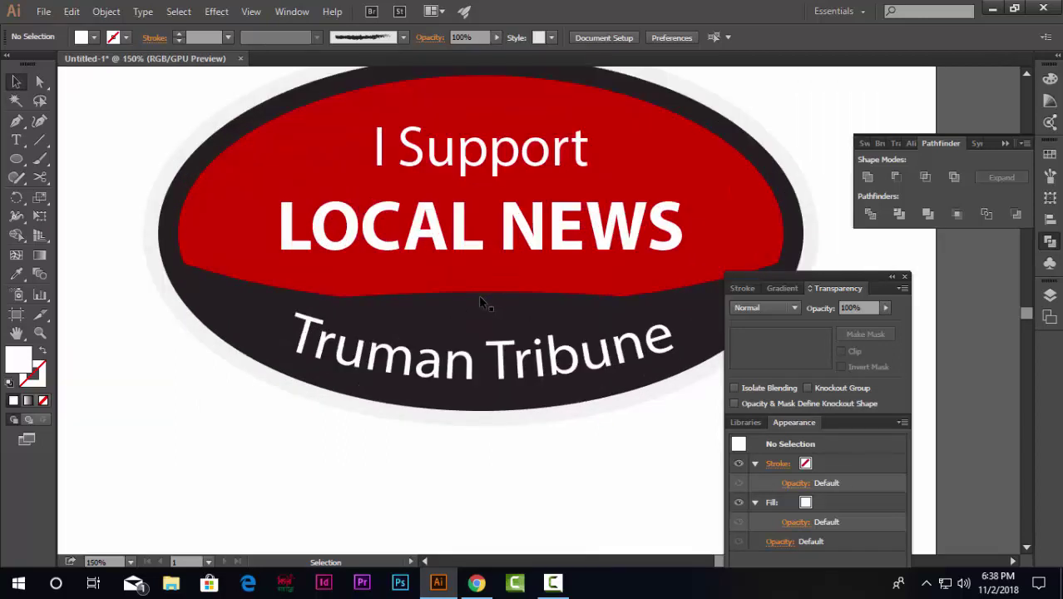
scroll(487, 324, down, 3)
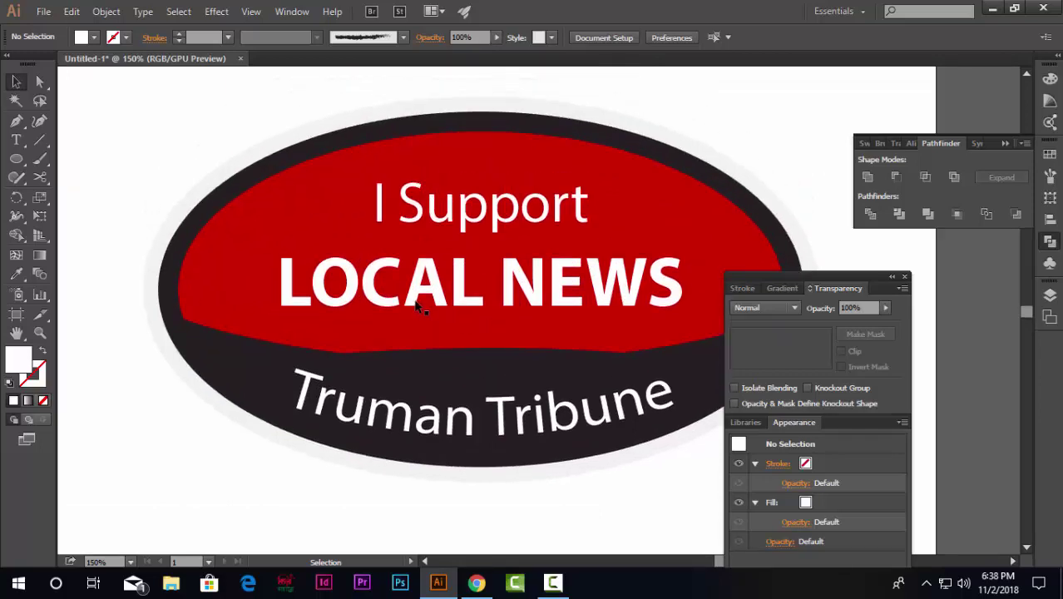
scroll(529, 291, down, 1)
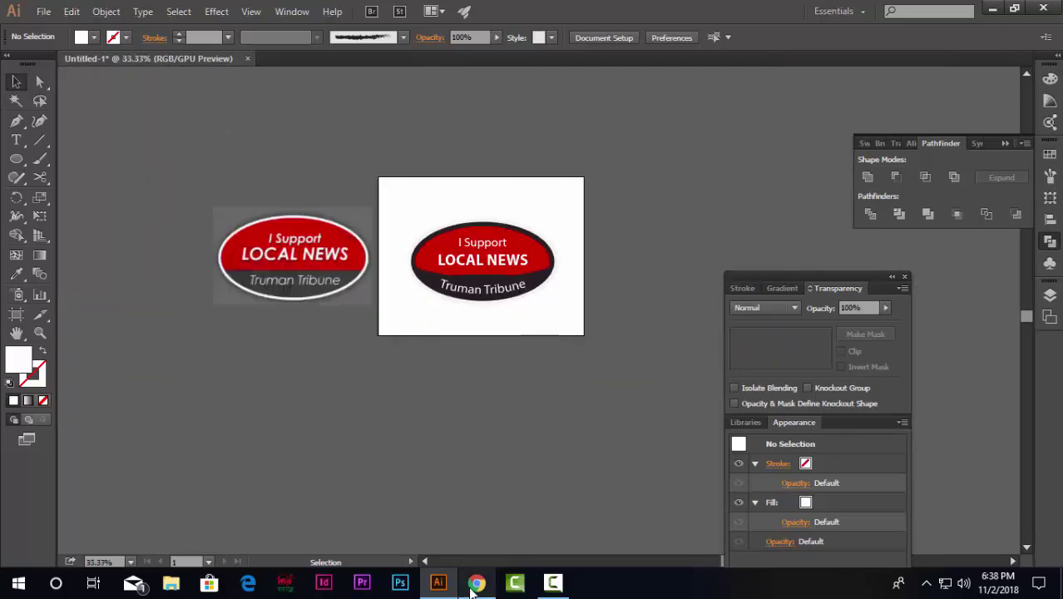
scroll(484, 265, up, 2)
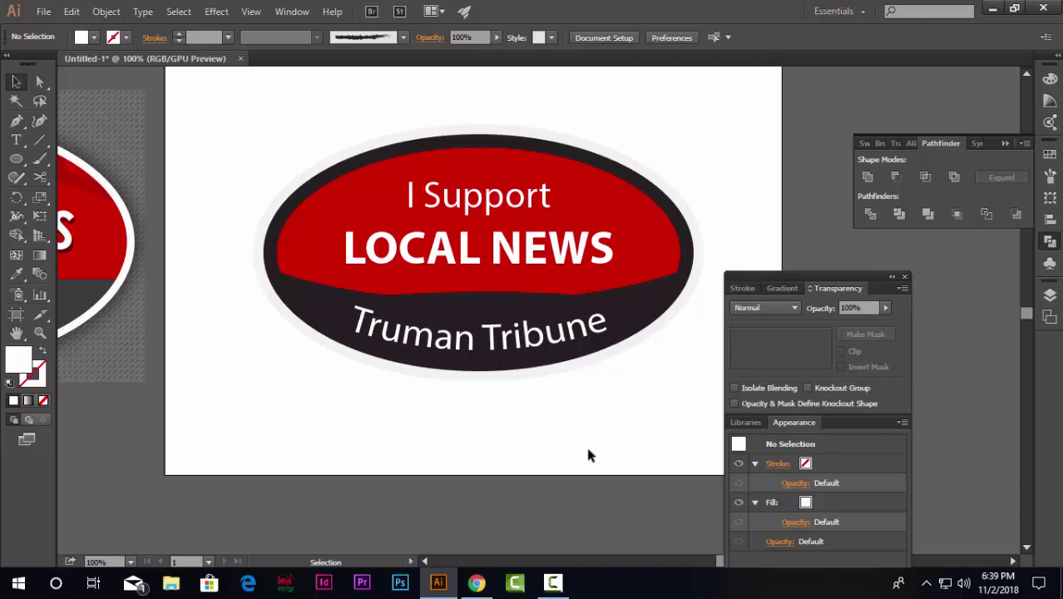
scroll(572, 267, down, 2)
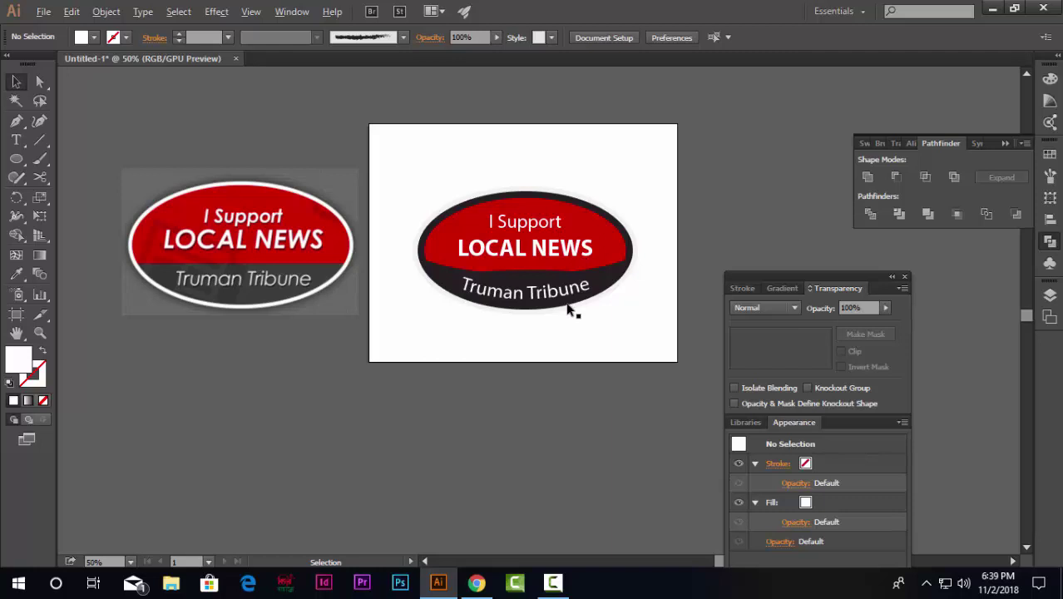
scroll(582, 306, up, 2)
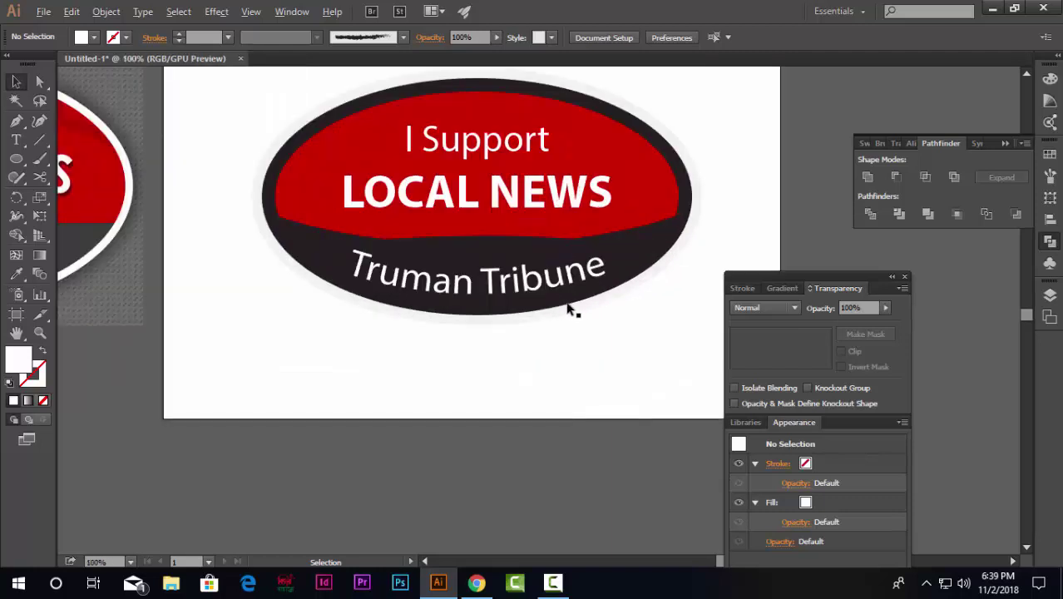
Select only the dark lower shape behind "Truman Tribune" and open the Basic Graphics_Dots pattern swatch library.
click(631, 245)
scroll(631, 245, up, 1)
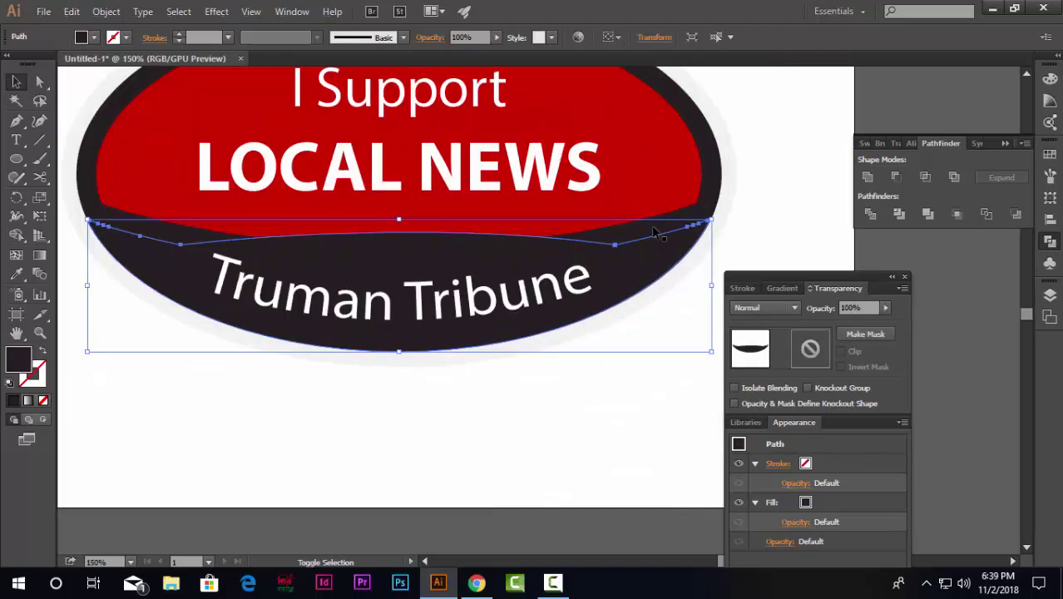
click(654, 234)
scroll(655, 236, down, 1)
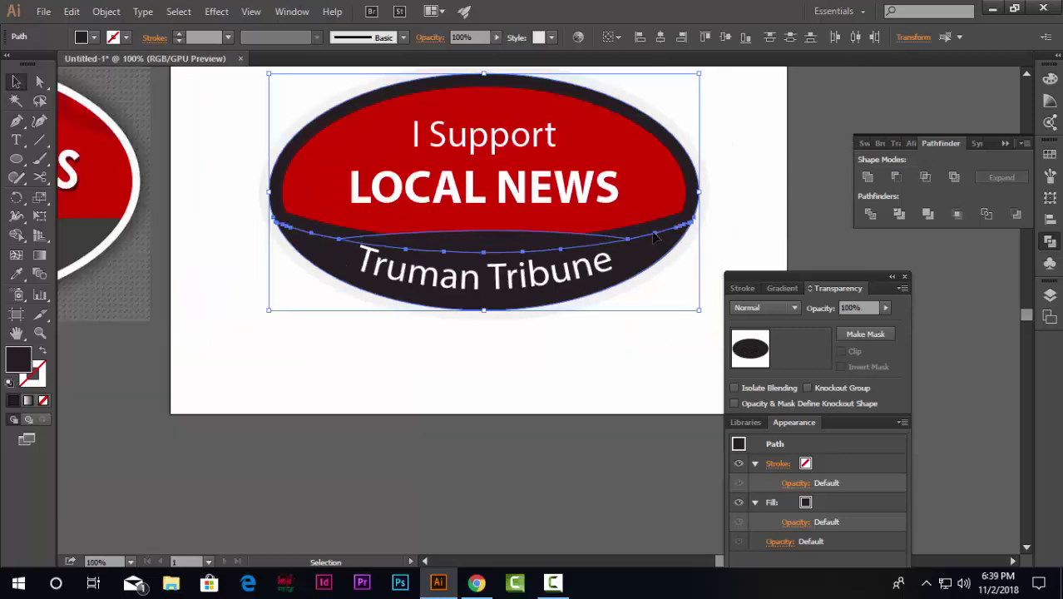
click(650, 309)
scroll(496, 252, up, 1)
click(705, 254)
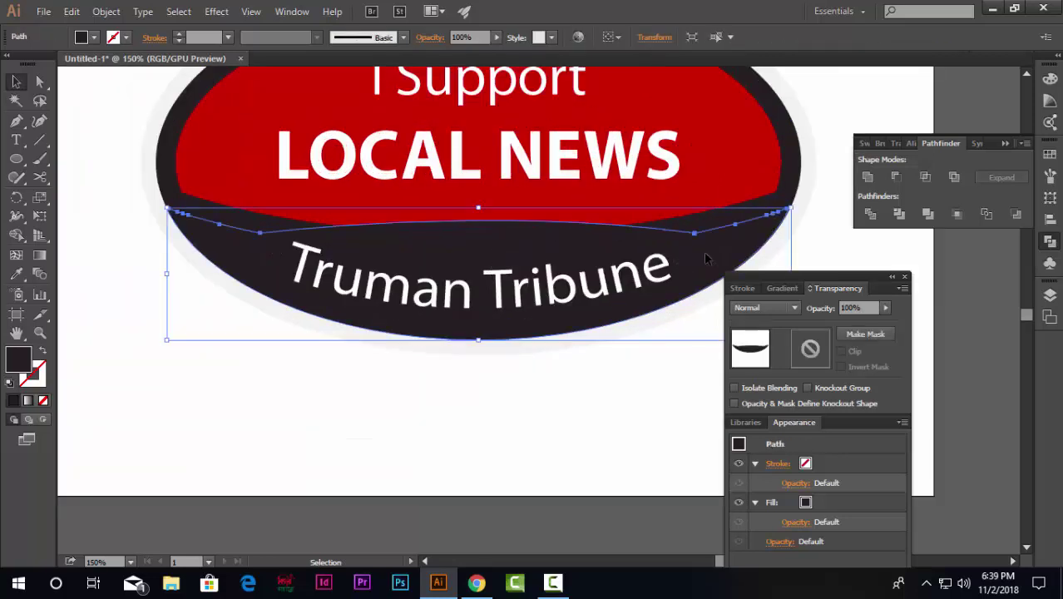
click(1048, 157)
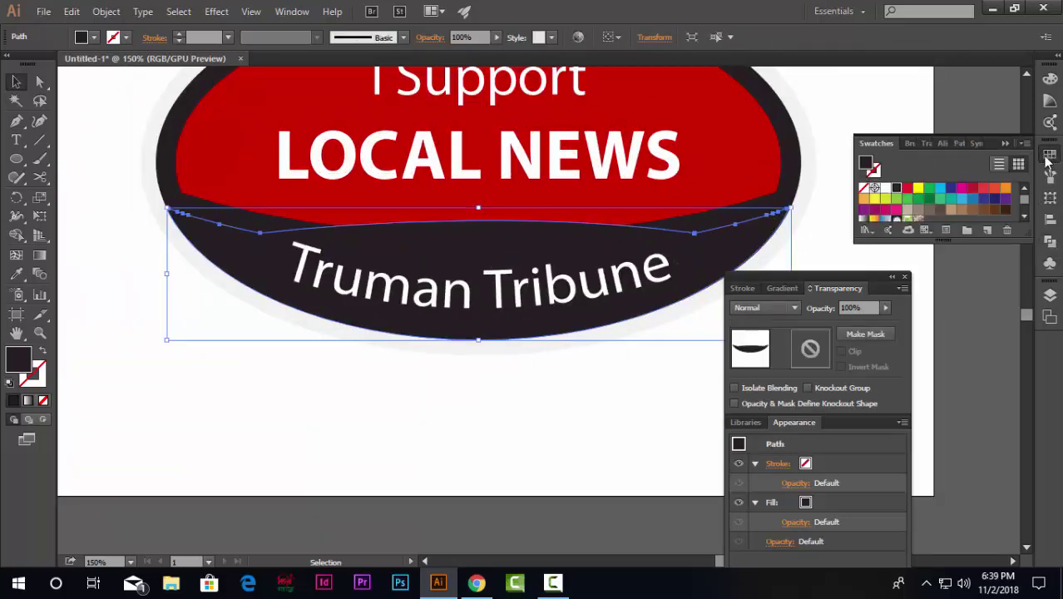
click(867, 233)
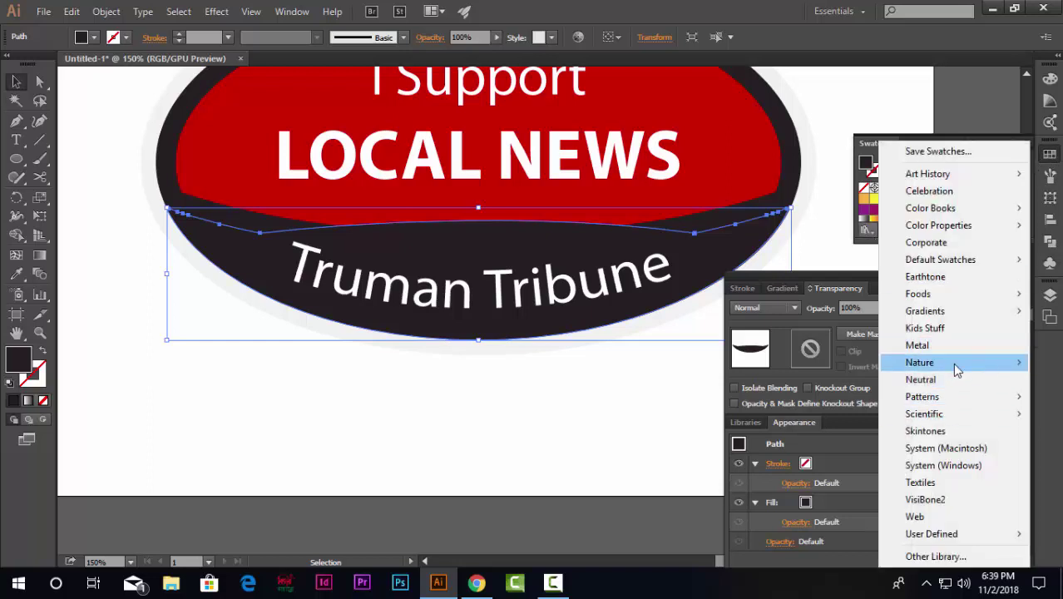
mouse_move(948, 399)
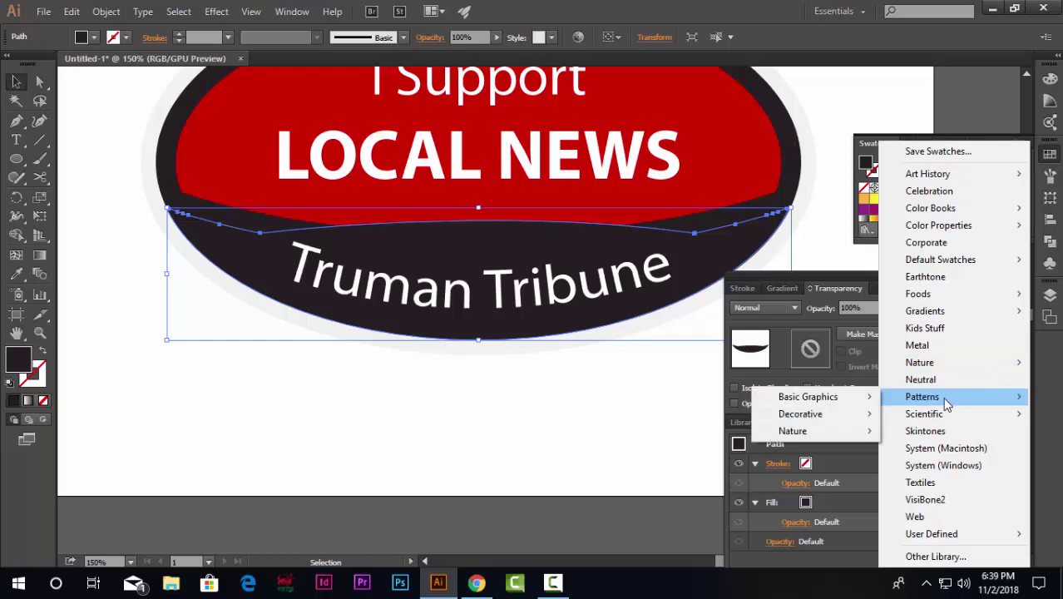
mouse_move(834, 402)
click(944, 397)
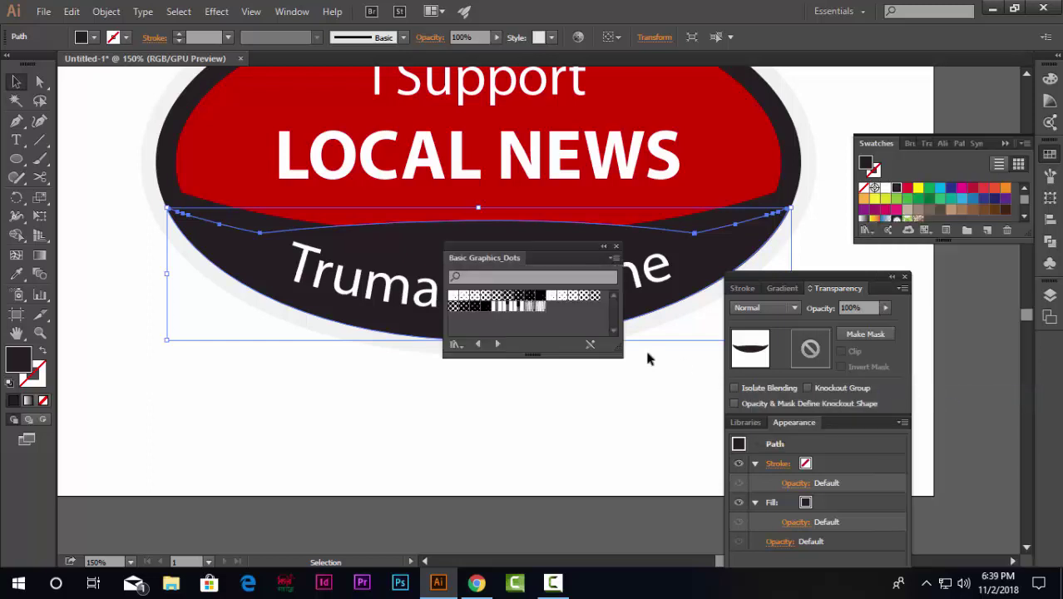
Fill the lower shape with the second dot pattern of the library, move the library clear of the artwork, and deselect.
click(463, 297)
drag(537, 258, 420, 406)
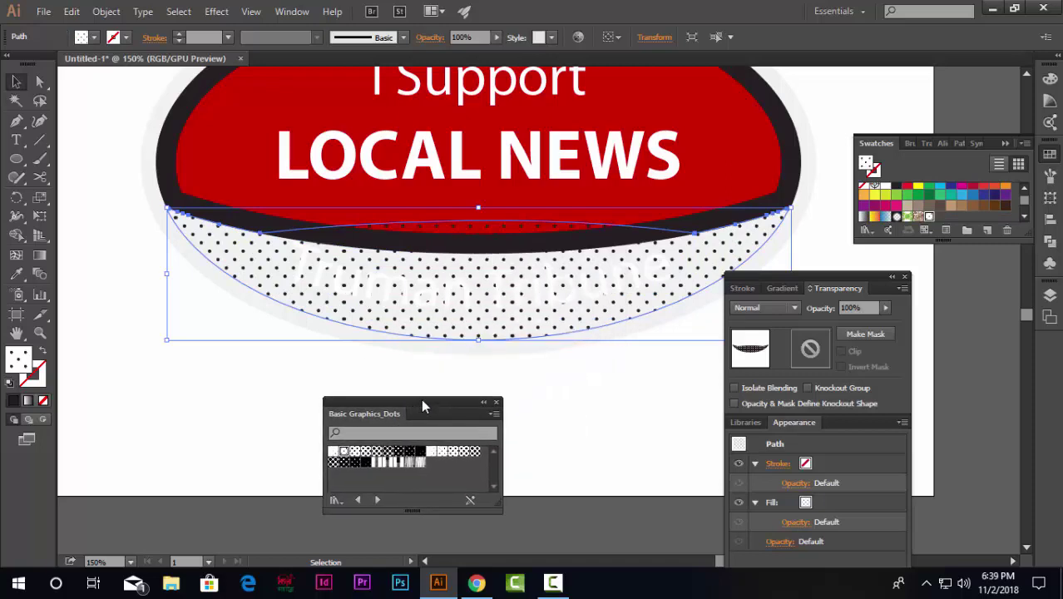
click(562, 400)
scroll(426, 320, down, 2)
scroll(416, 325, up, 2)
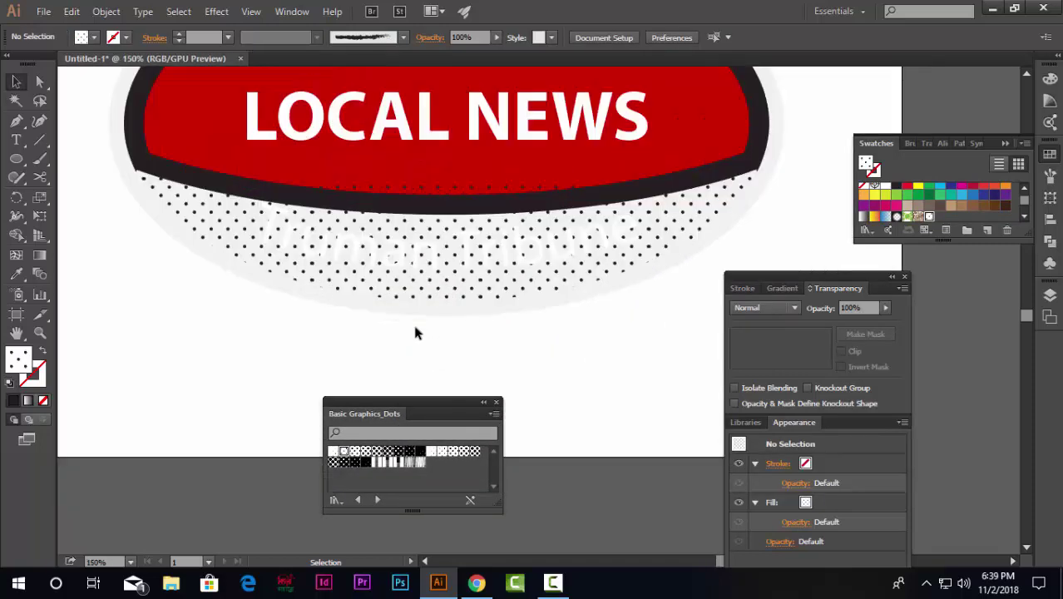
scroll(416, 333, up, 2)
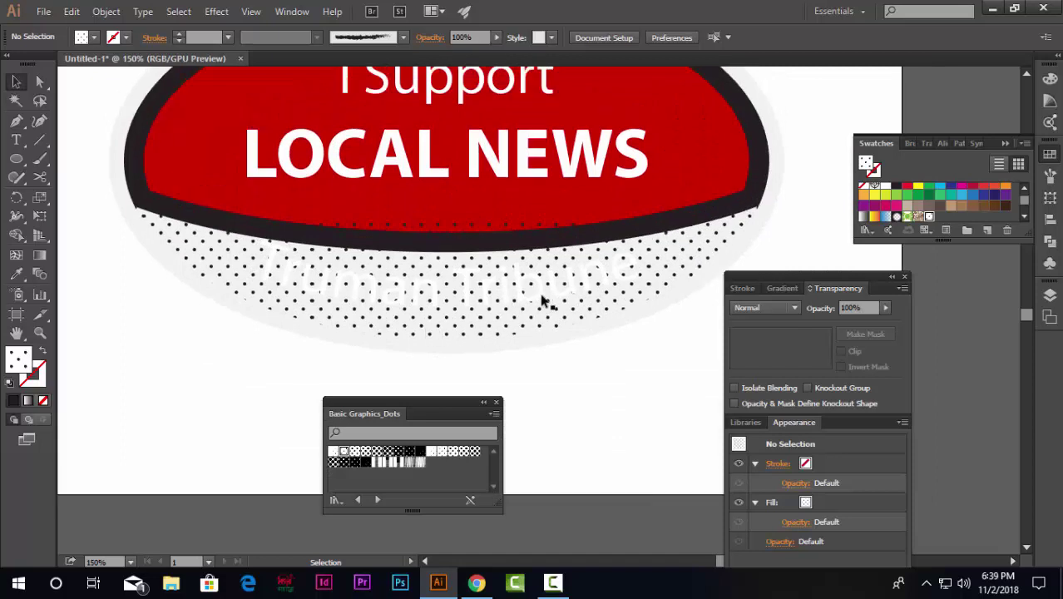
Place a copy of the dotted lower shape directly beneath the badge, at the lower edge of the artboard.
click(687, 271)
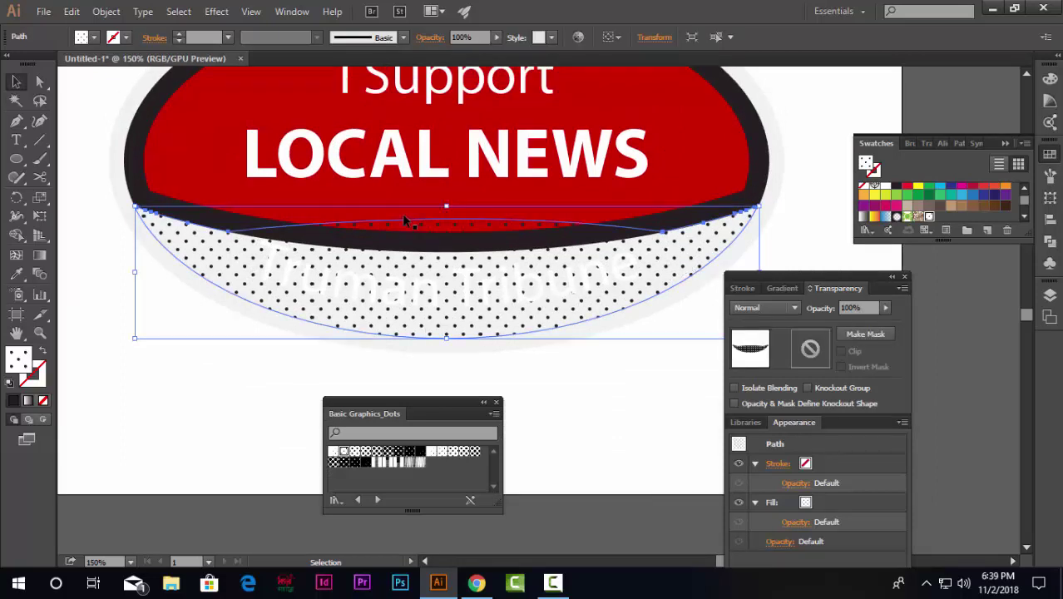
scroll(406, 220, down, 2)
scroll(417, 203, down, 2)
click(409, 324)
drag(424, 210, 420, 330)
scroll(449, 312, up, 1)
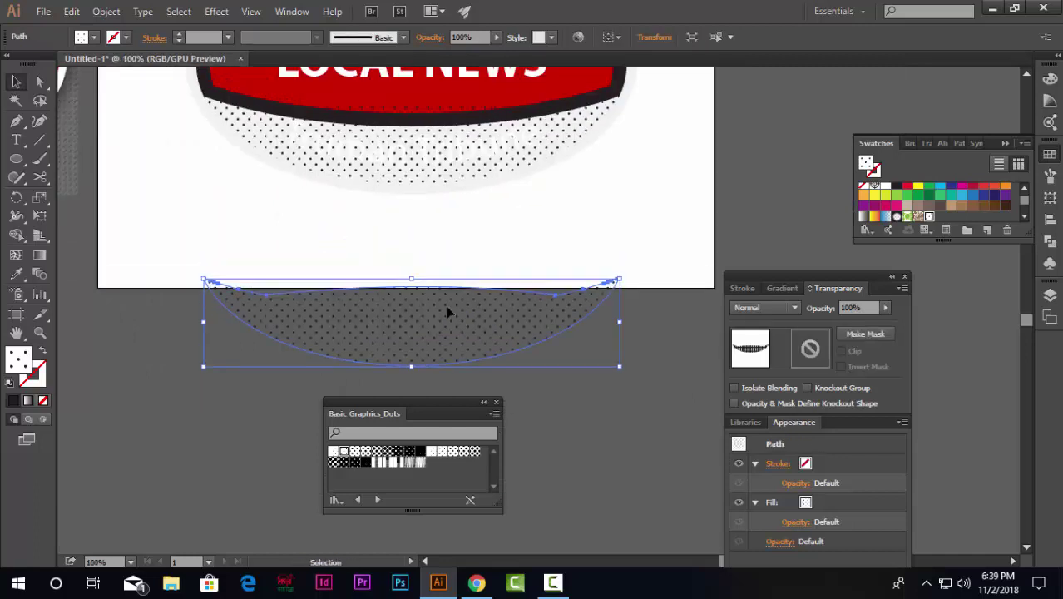
scroll(419, 213, up, 1)
scroll(411, 239, up, 1)
click(414, 215)
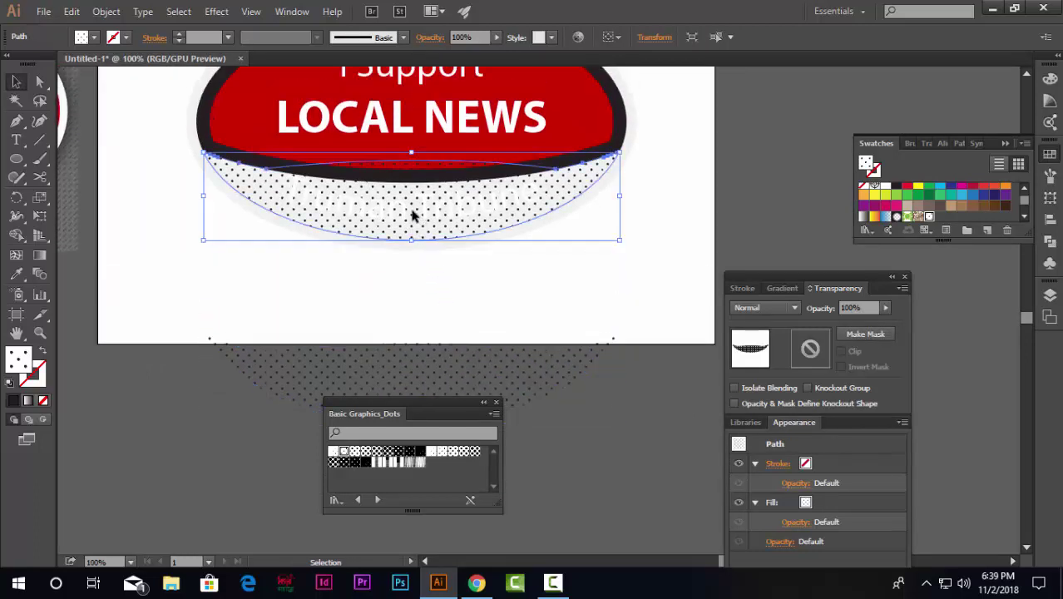
key(Delete)
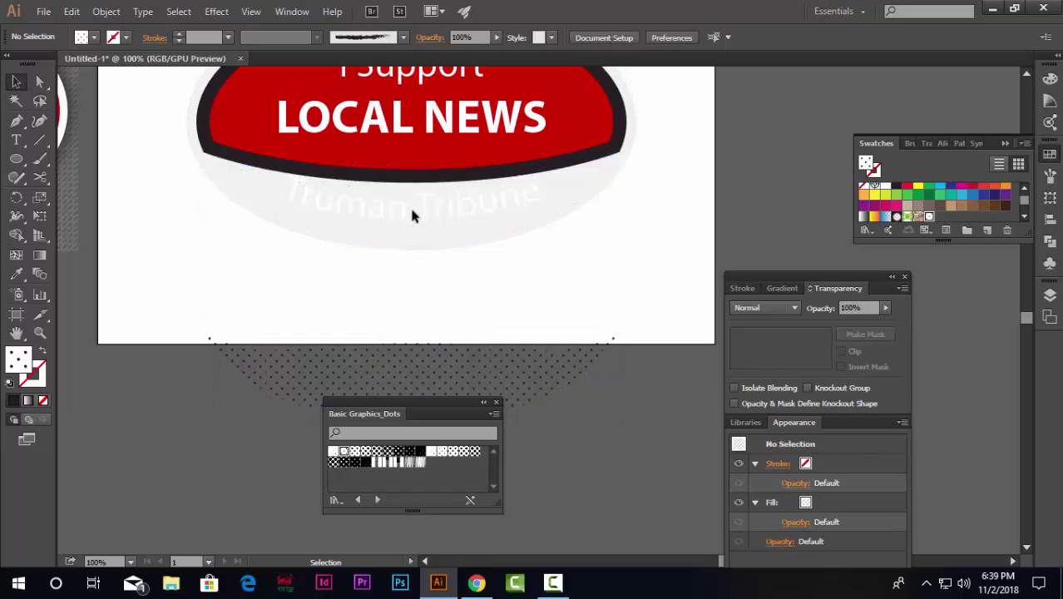
key(ctrl+z)
Fill the dotted lower shape behind "Truman Tribune" on the badge with the solid dark gray swatch.
scroll(429, 230, down, 1)
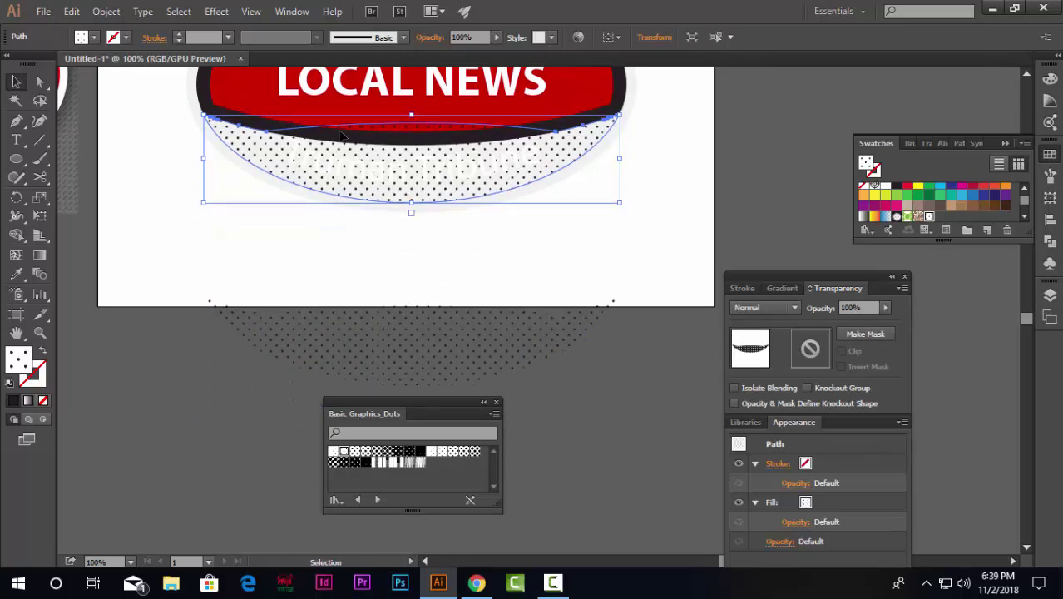
click(95, 37)
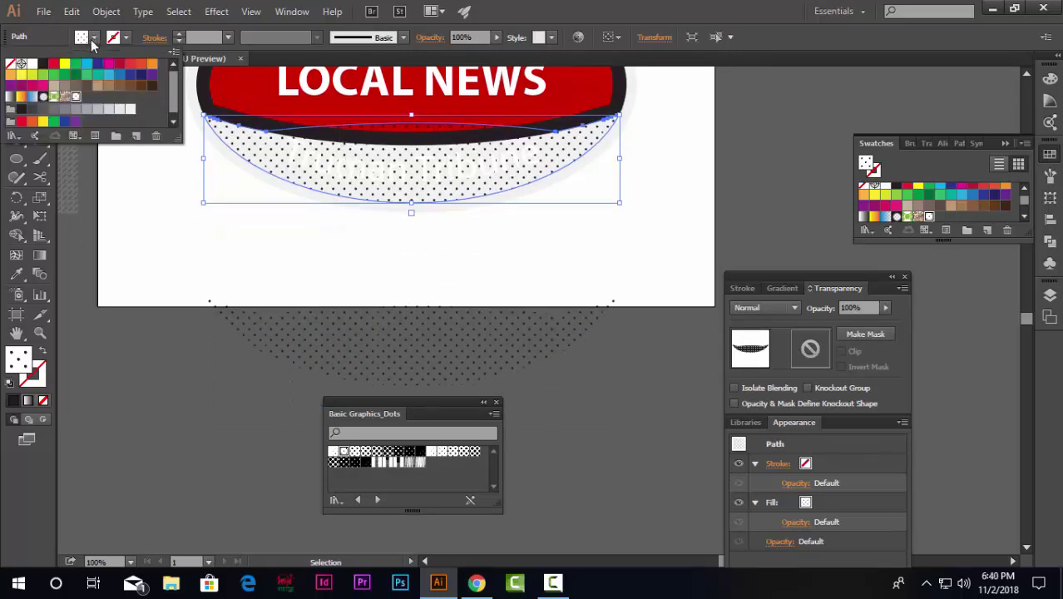
click(44, 66)
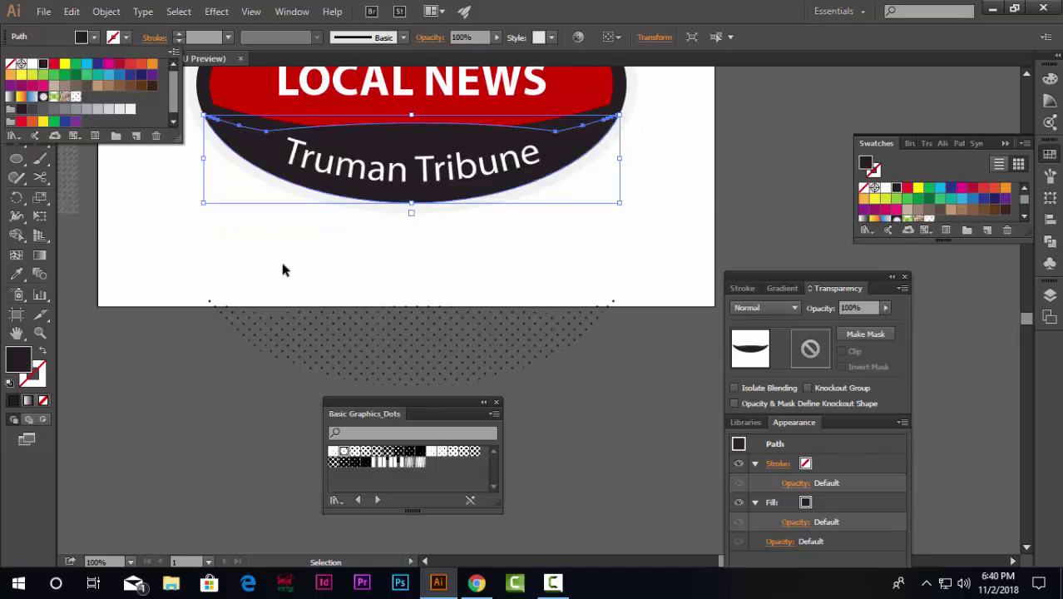
click(330, 285)
Move the dotted copy of the lower shape fully below the artboard and close the Basic Graphics_Dots library.
scroll(464, 295, down, 3)
scroll(436, 341, up, 3)
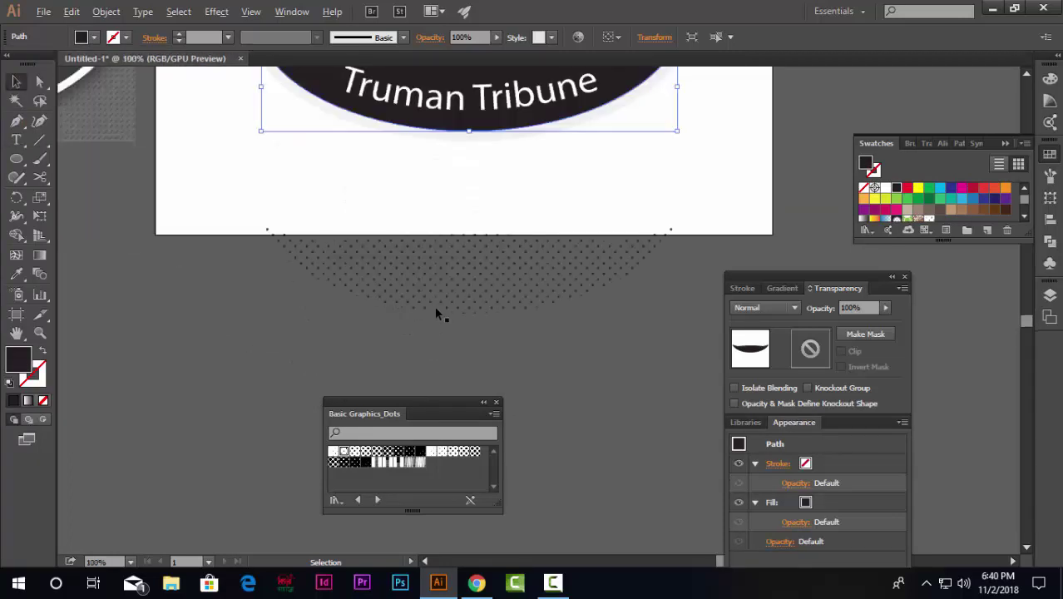
click(453, 347)
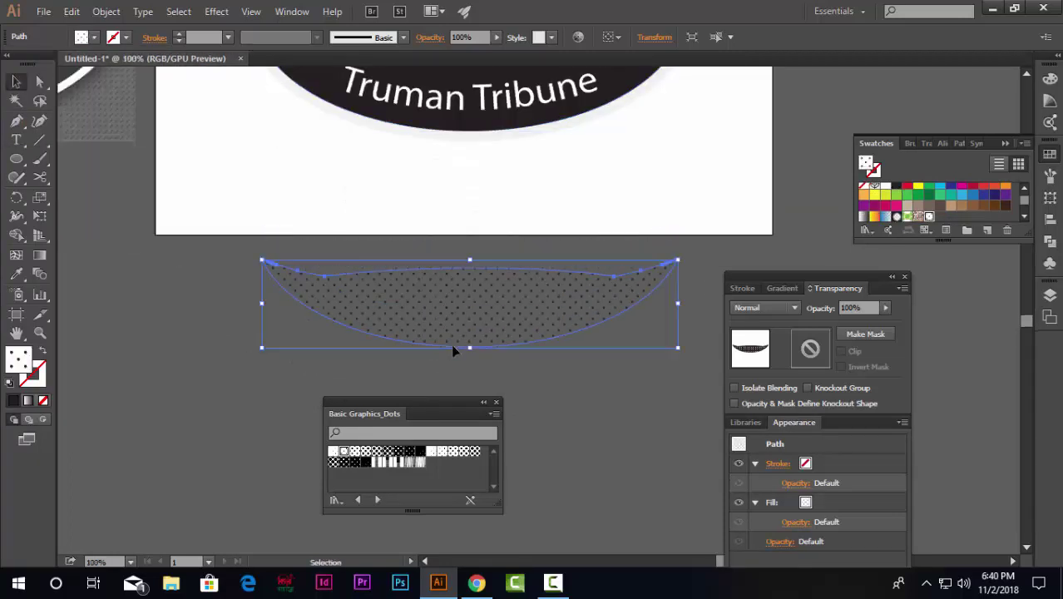
click(498, 402)
Expand the pattern fill of the dotted copy below the artboard into separate objects.
click(106, 11)
click(133, 178)
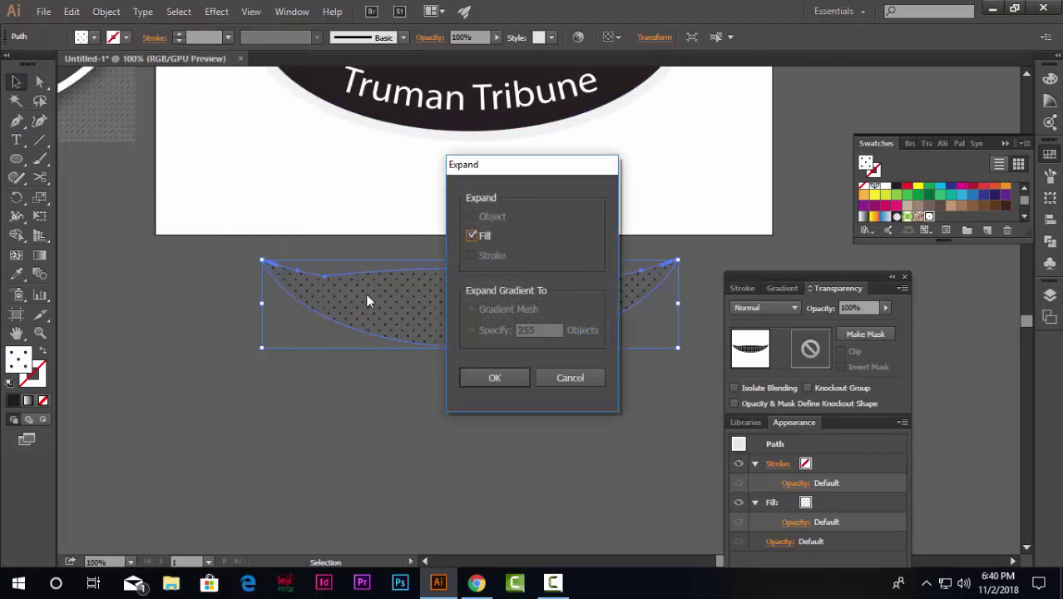
click(484, 377)
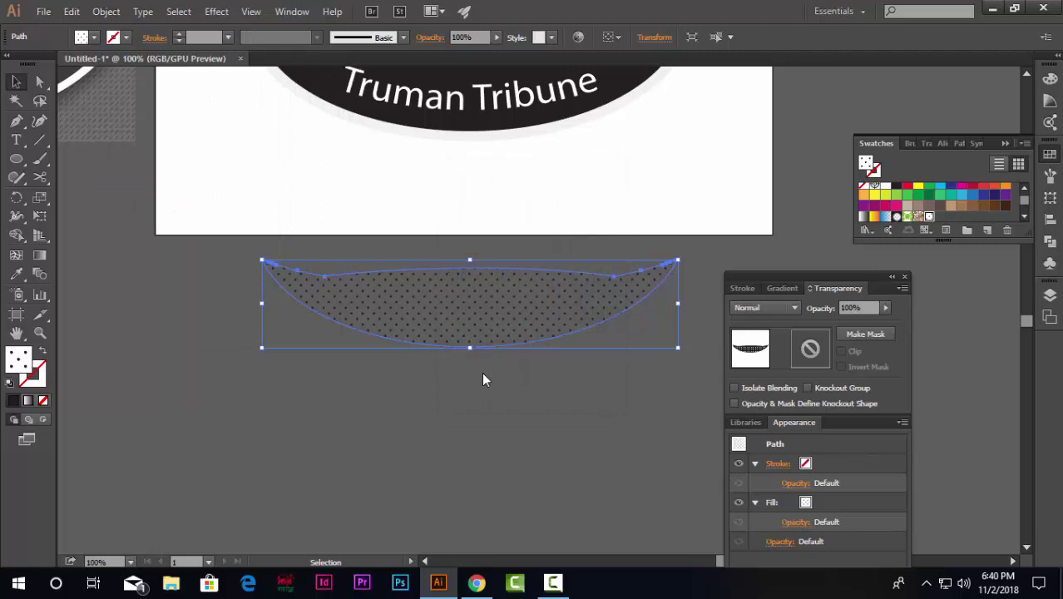
Fill the expanded group of dots with white.
click(16, 275)
click(330, 167)
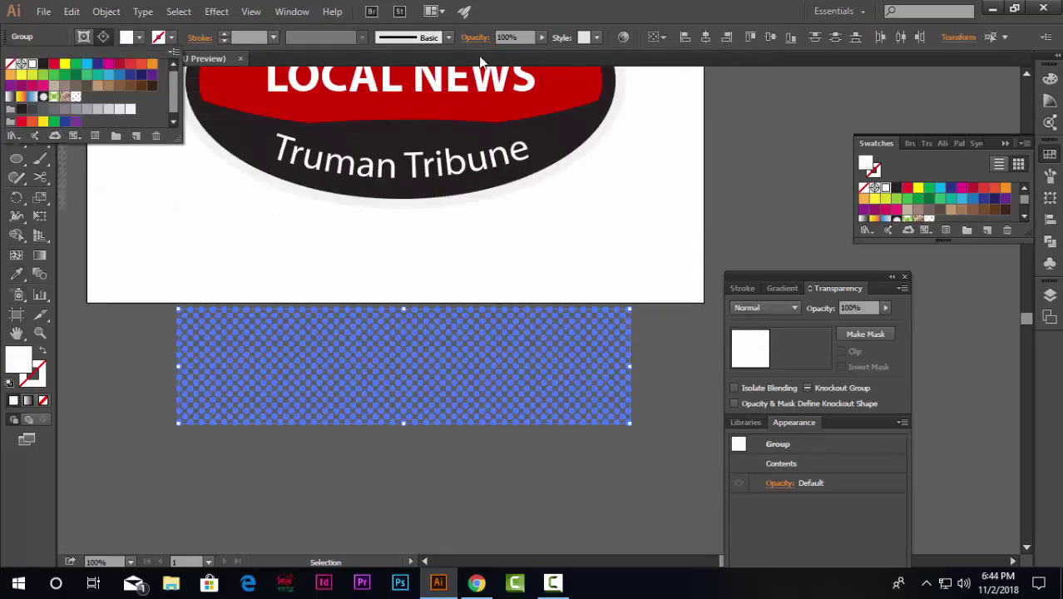
key(Escape)
scroll(441, 480, up, 2)
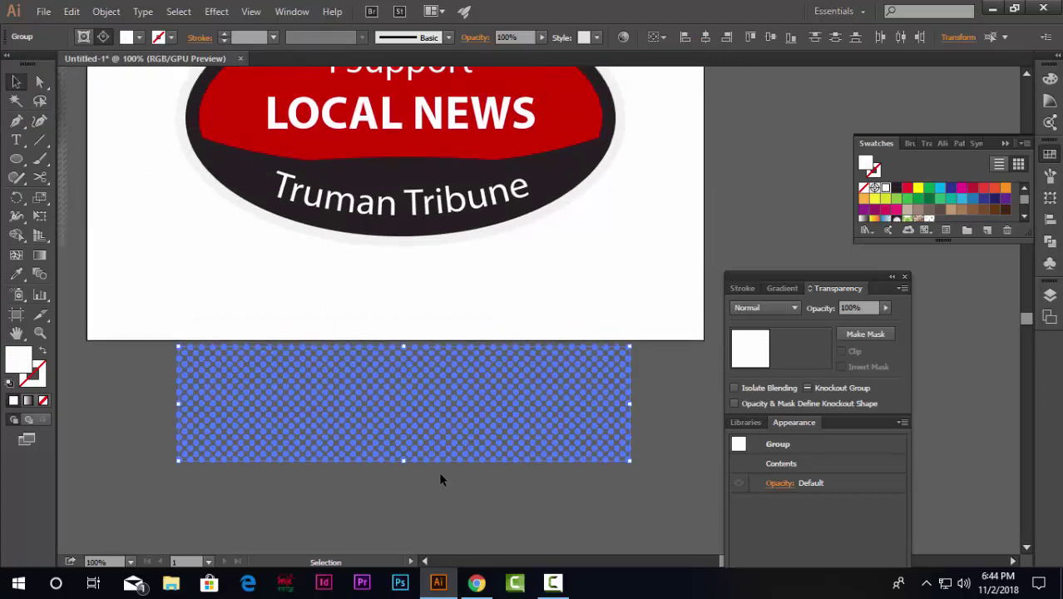
Place the white dots over the dark lower panel of the badge and deselect them.
click(462, 522)
drag(456, 404, 456, 196)
click(553, 284)
scroll(396, 138, up, 2)
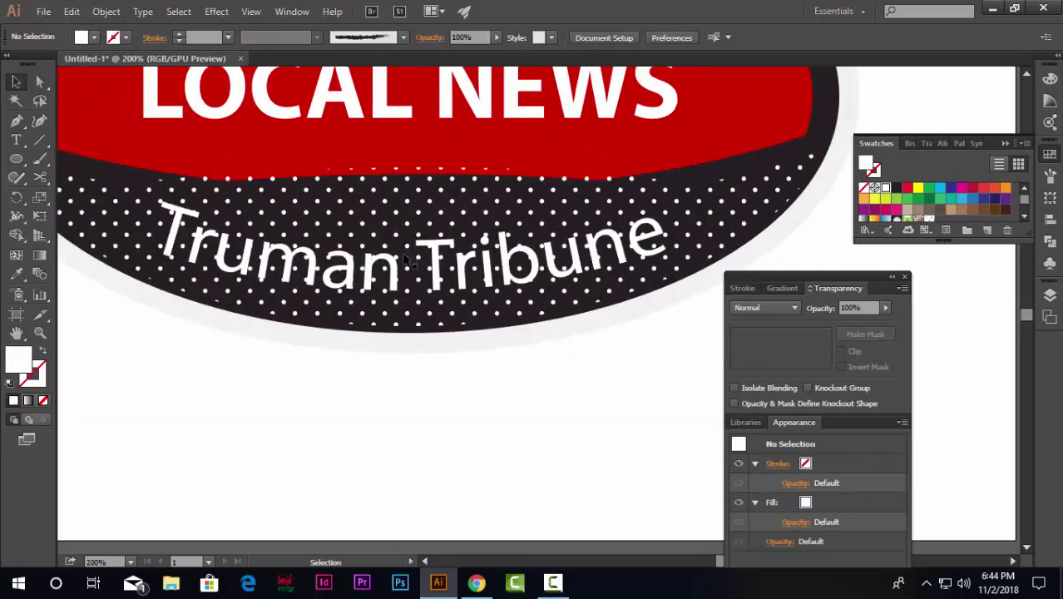
scroll(400, 301, up, 1)
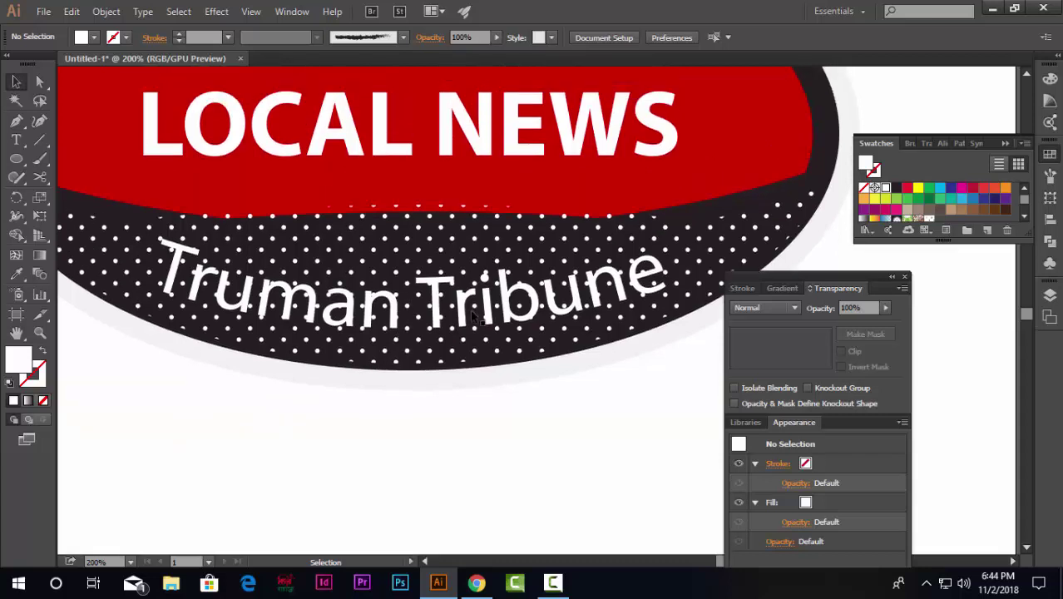
Bring the red panel and its "I Support LOCAL NEWS" lettering in front of the white dots, and deselect.
click(496, 169)
scroll(497, 169, down, 1)
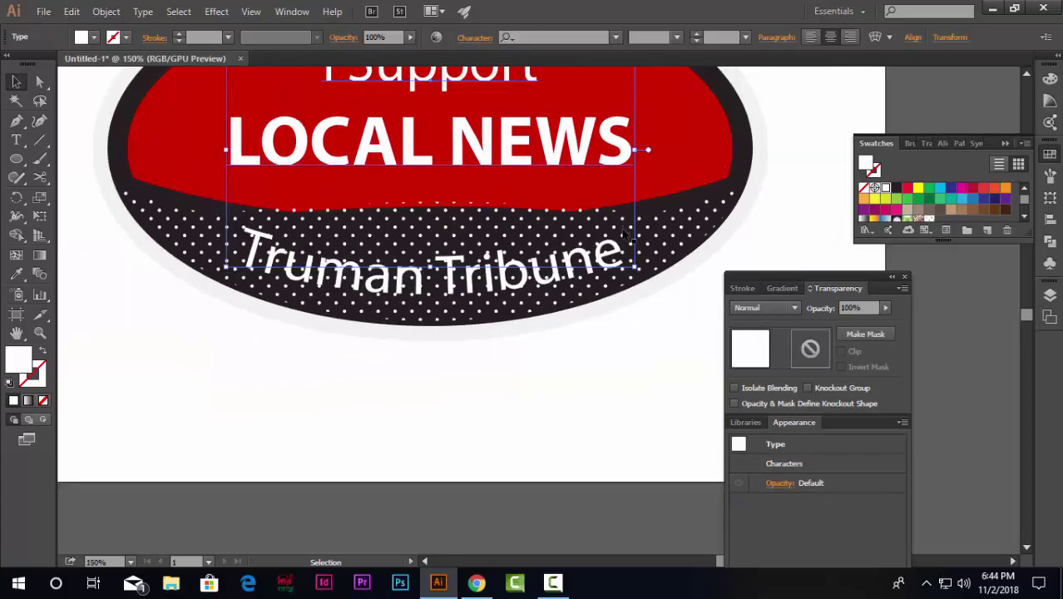
scroll(632, 233, up, 2)
shift+click(674, 199)
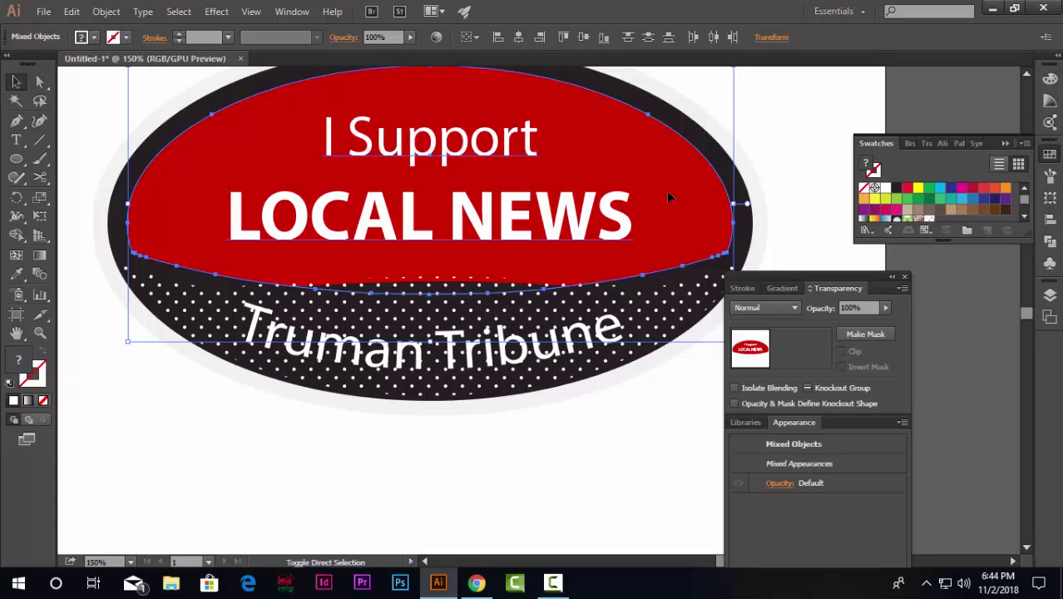
scroll(447, 212, down, 2)
click(546, 351)
scroll(494, 233, up, 2)
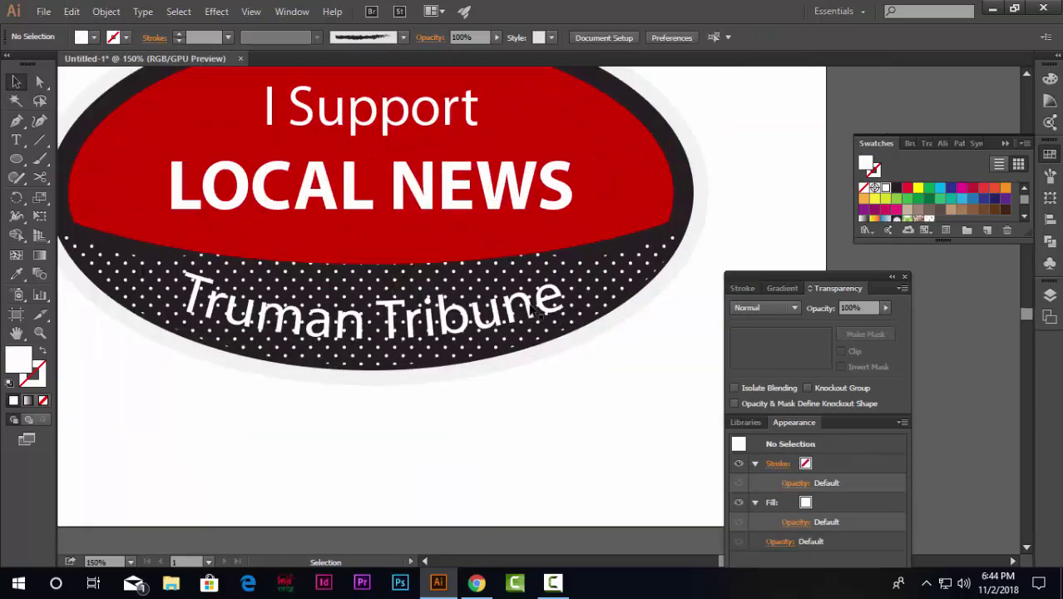
Examine the dotted lower panel and the badge lettering at several magnifications to judge how readable "Truman Tribune" is.
scroll(536, 309, down, 3)
scroll(456, 260, up, 3)
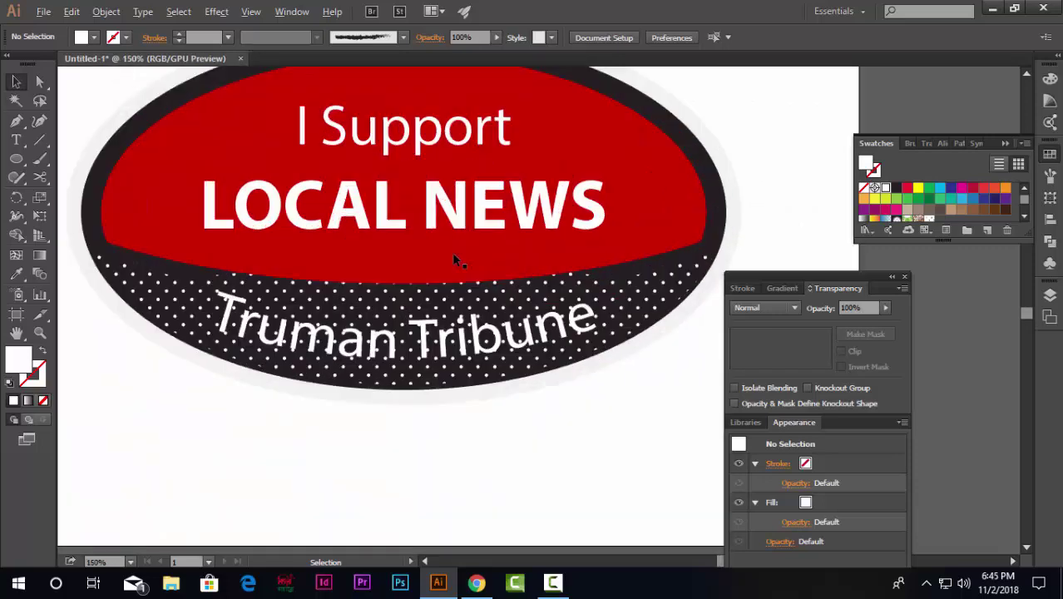
scroll(452, 252, up, 2)
scroll(427, 282, down, 5)
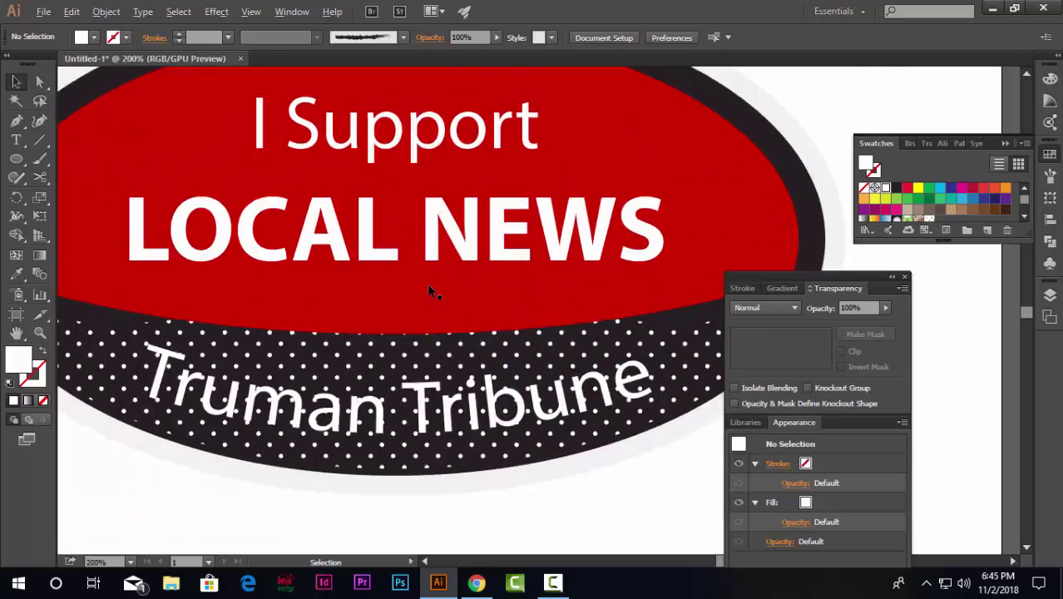
key(ctrl+minus)
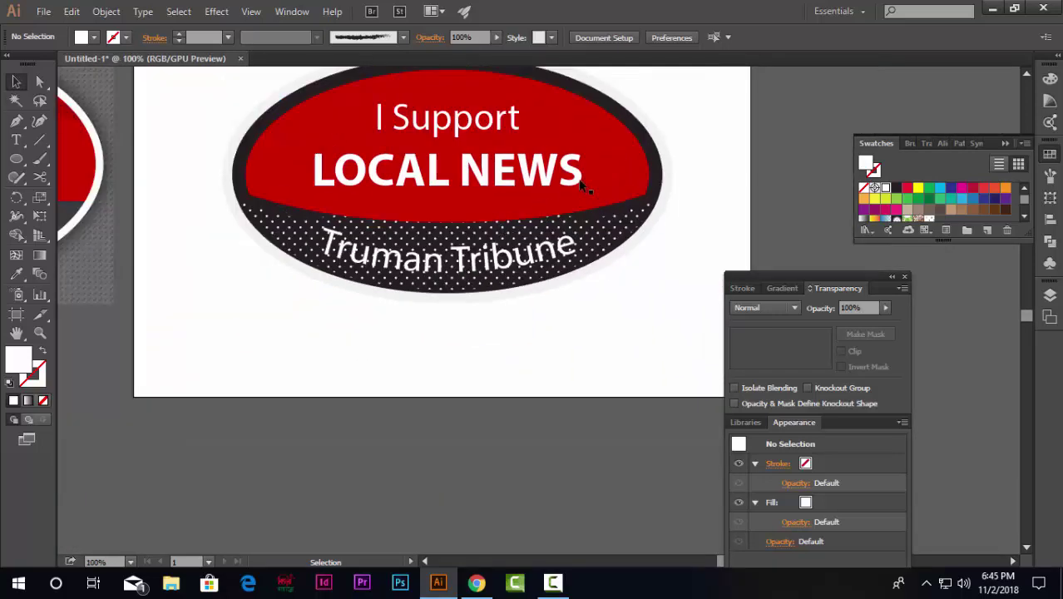
scroll(586, 186, up, 1)
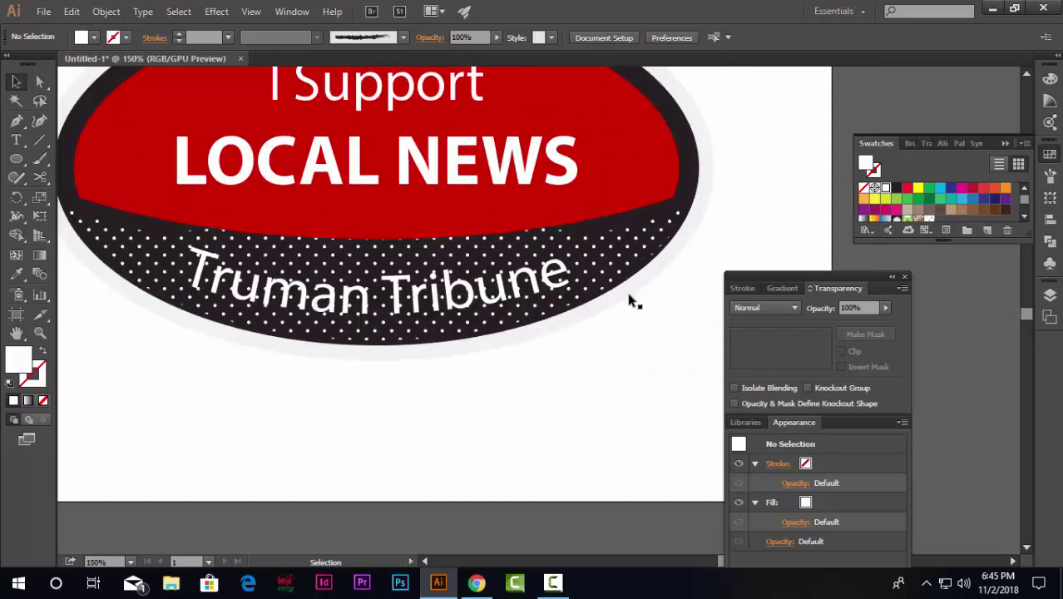
scroll(632, 302, up, 1)
scroll(387, 202, up, 1)
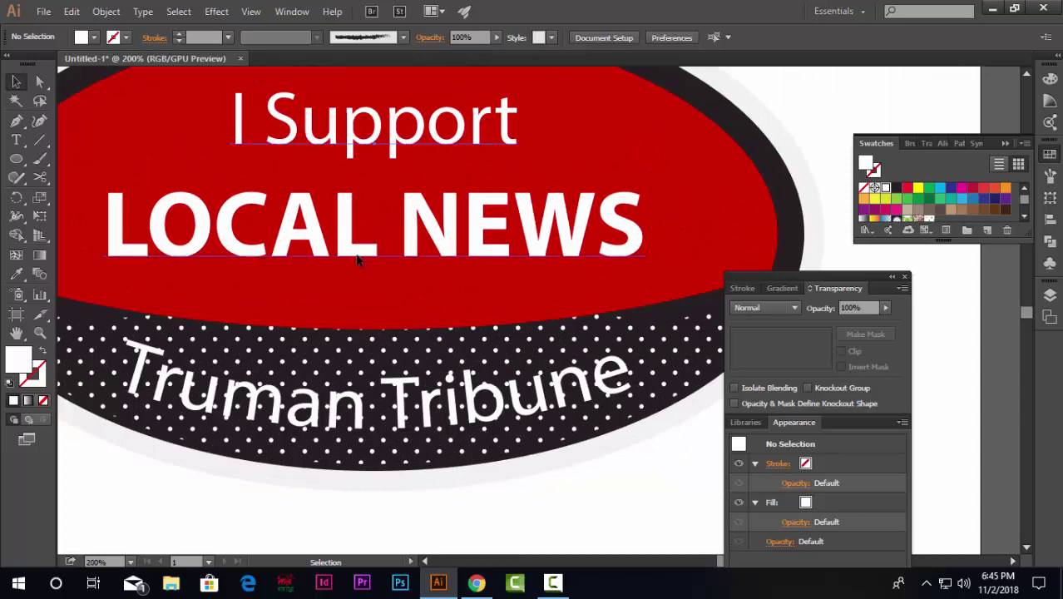
click(446, 235)
scroll(448, 236, down, 1)
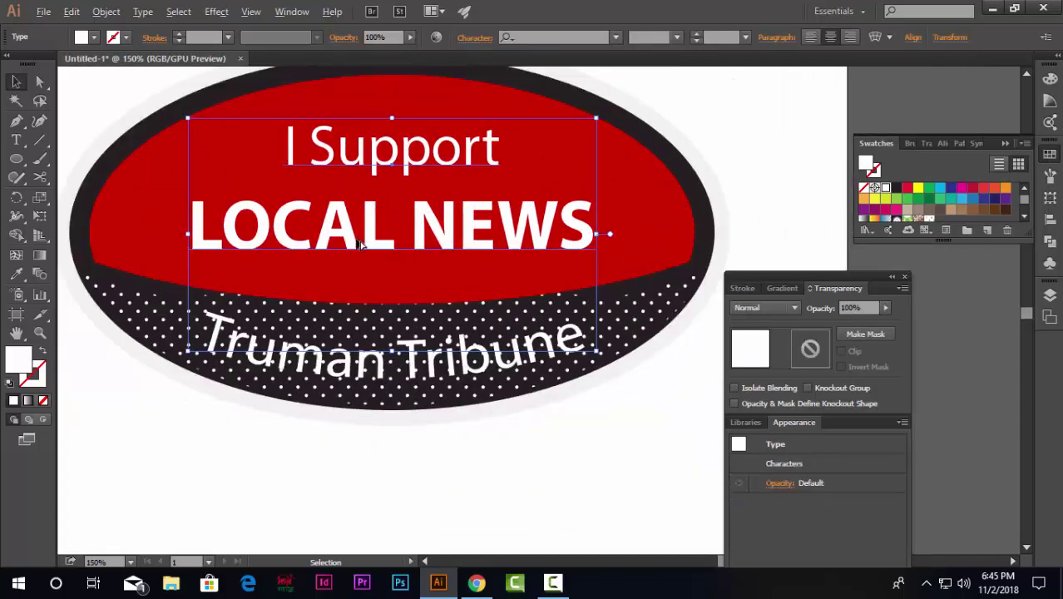
click(502, 441)
scroll(428, 370, up, 1)
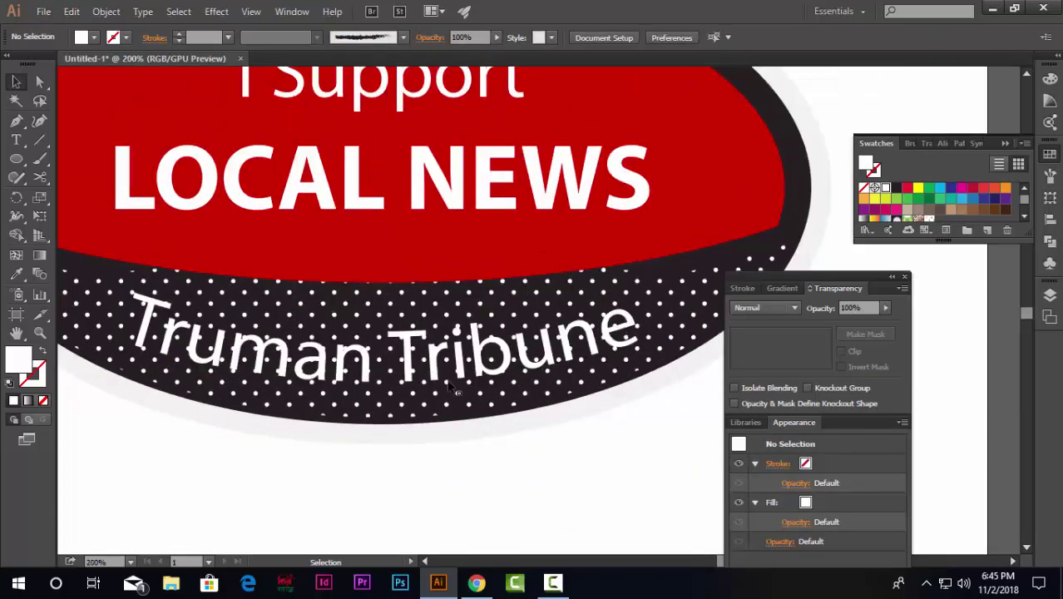
Color the "Truman Tribune" lettering with the red sampled from the badge's upper panel, and deselect it.
click(433, 383)
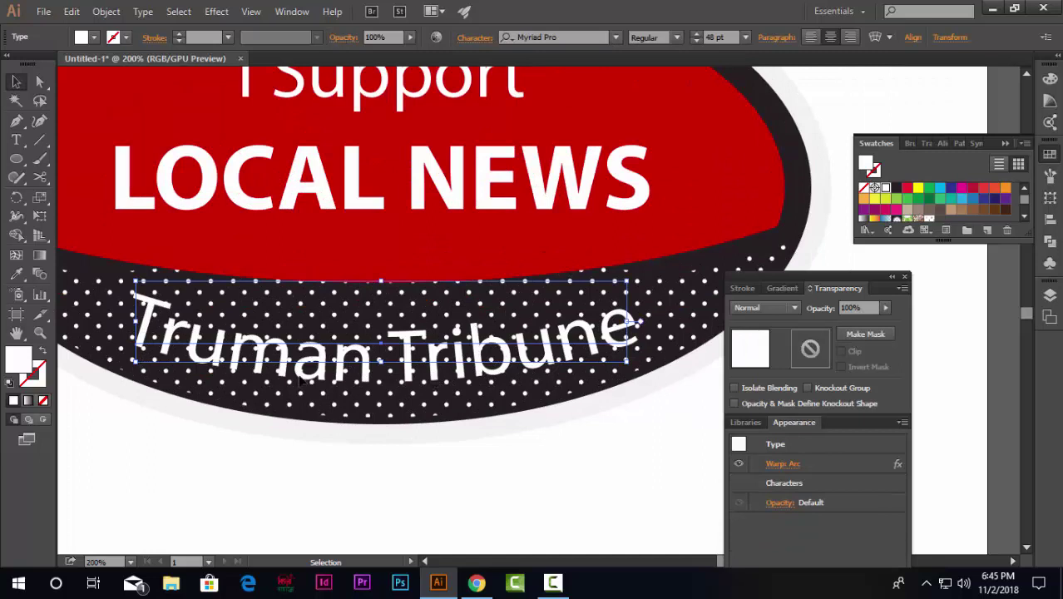
click(414, 389)
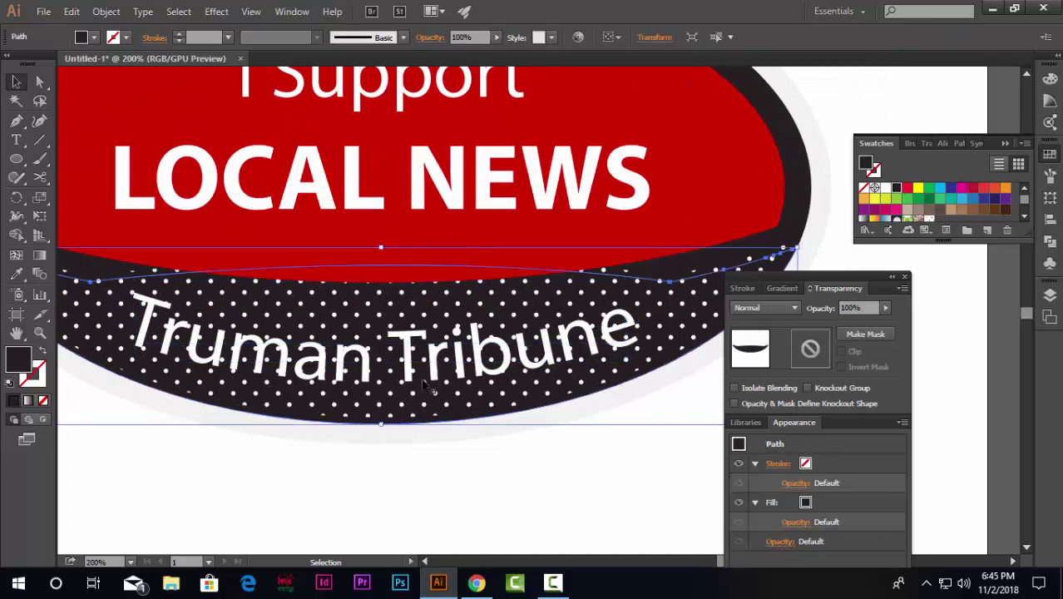
click(444, 364)
click(16, 273)
click(240, 241)
click(16, 81)
click(363, 439)
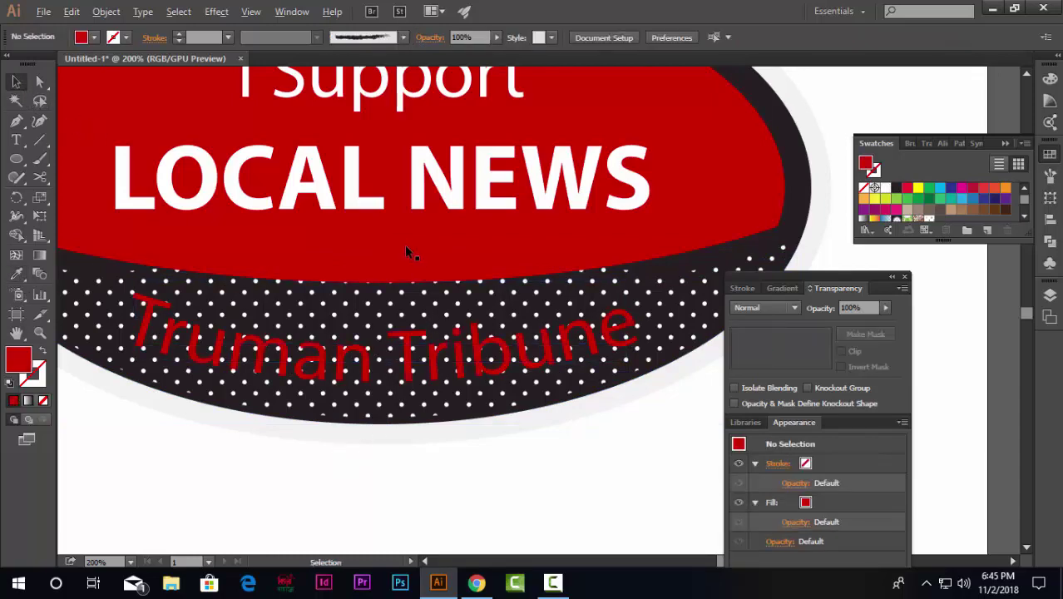
Copy the red "Truman Tribune" lettering and paste the duplicate directly behind it.
scroll(406, 245, down, 3)
scroll(410, 303, up, 2)
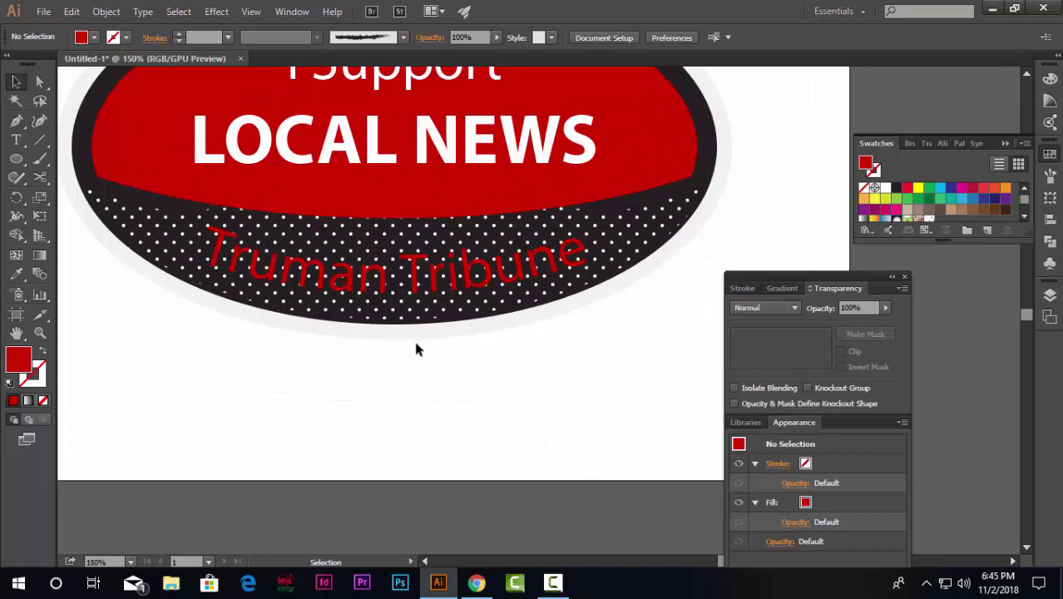
scroll(422, 356, up, 2)
click(418, 297)
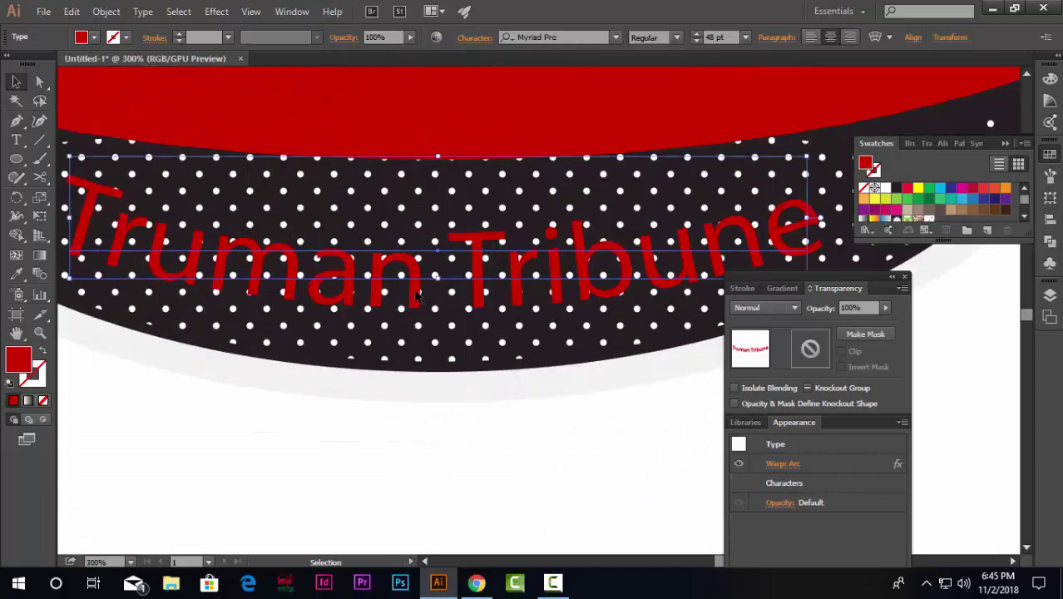
click(72, 11)
click(95, 86)
click(72, 12)
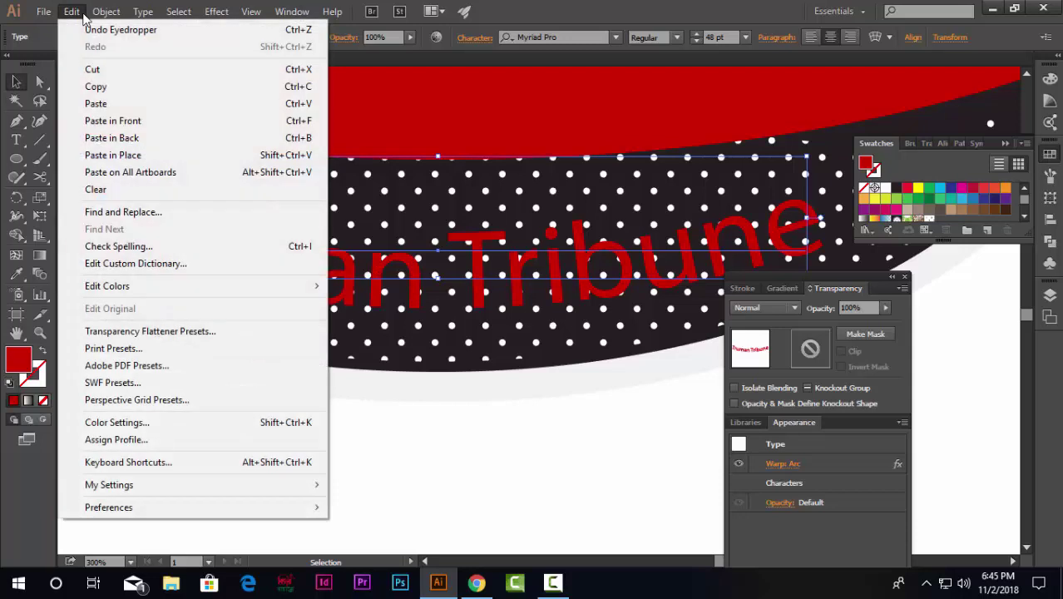
click(101, 138)
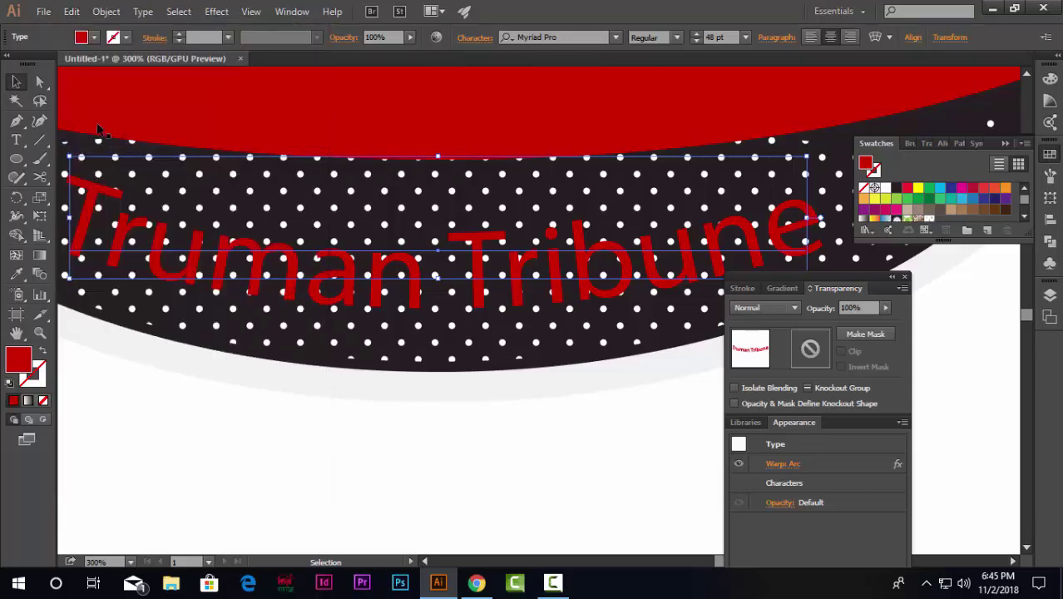
Fill the rear copy of "Truman Tribune" with white and deselect it.
click(94, 38)
click(32, 64)
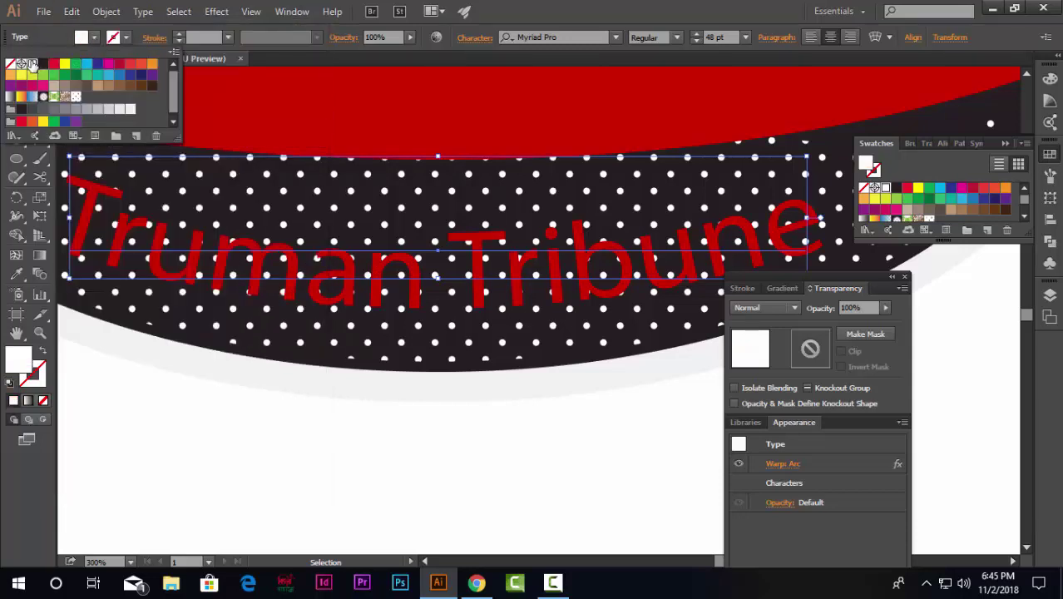
click(290, 459)
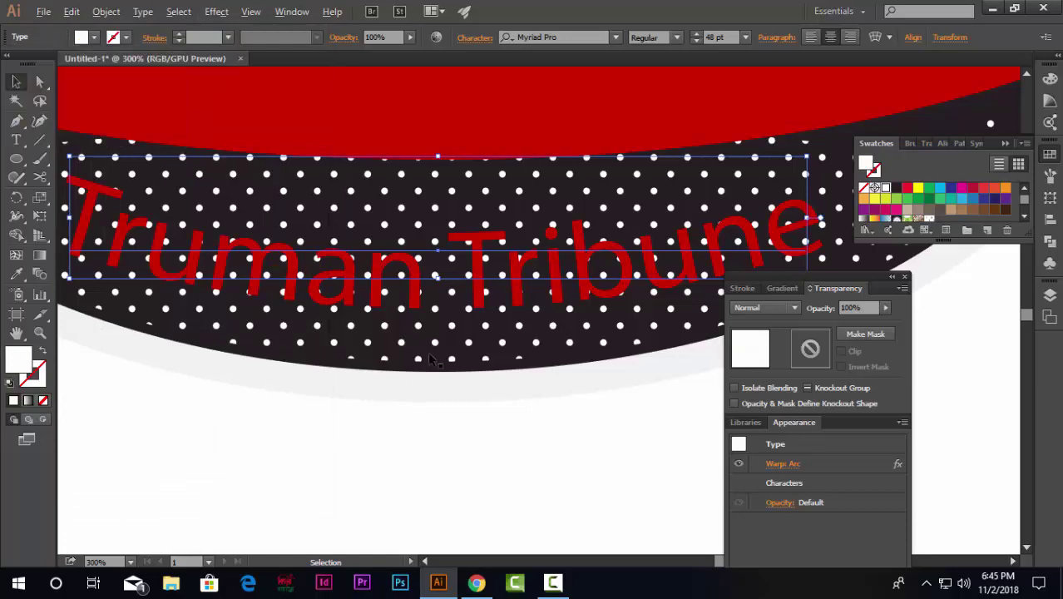
scroll(434, 360, down, 1)
scroll(434, 359, down, 1)
click(474, 426)
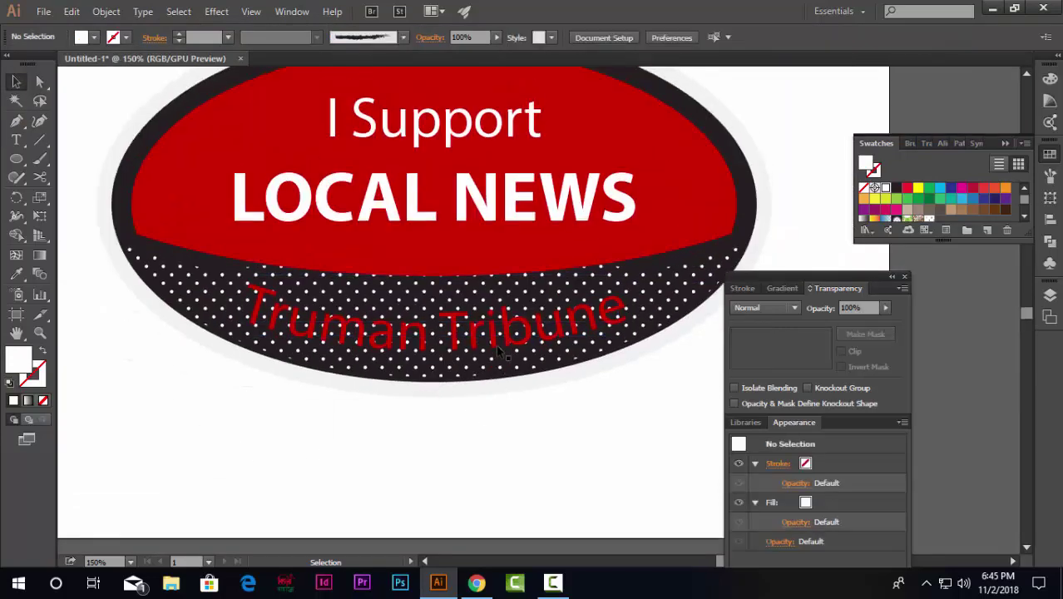
Set the red front "Truman Tribune" lettering to the Bold style of Myriad Pro.
click(499, 350)
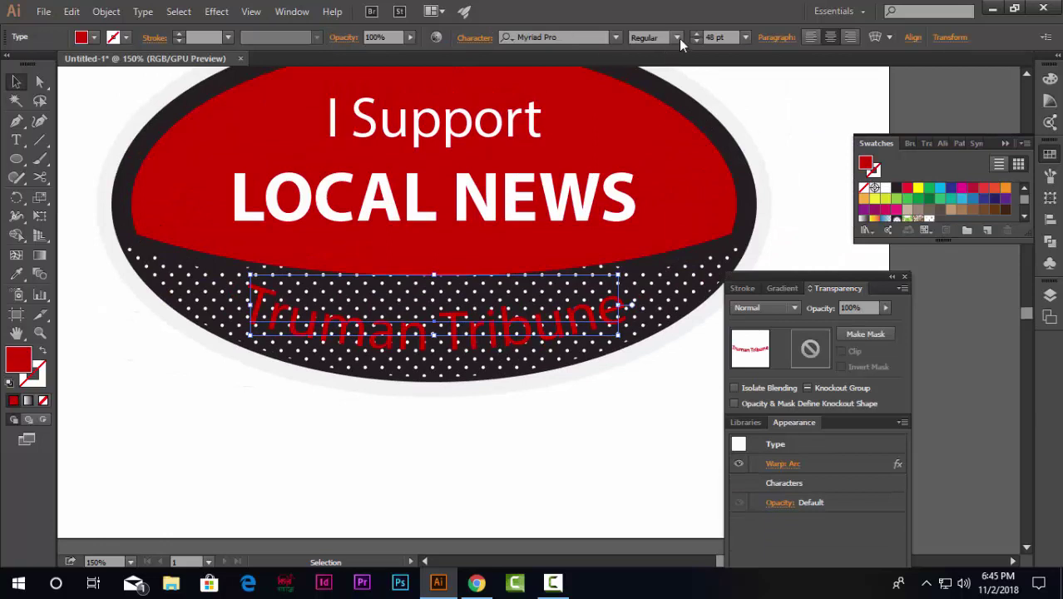
click(679, 39)
click(671, 191)
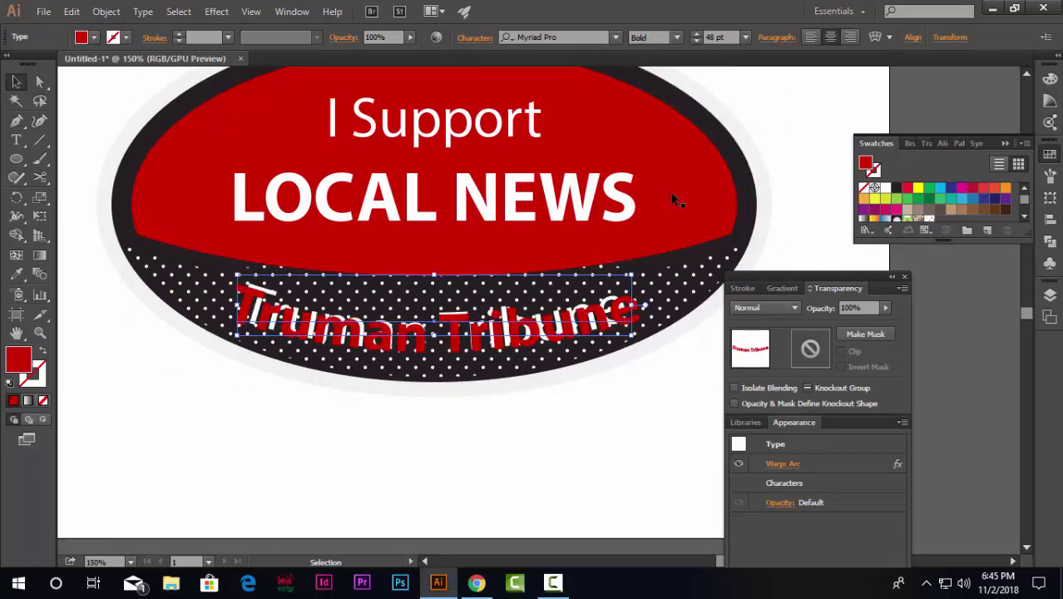
click(622, 366)
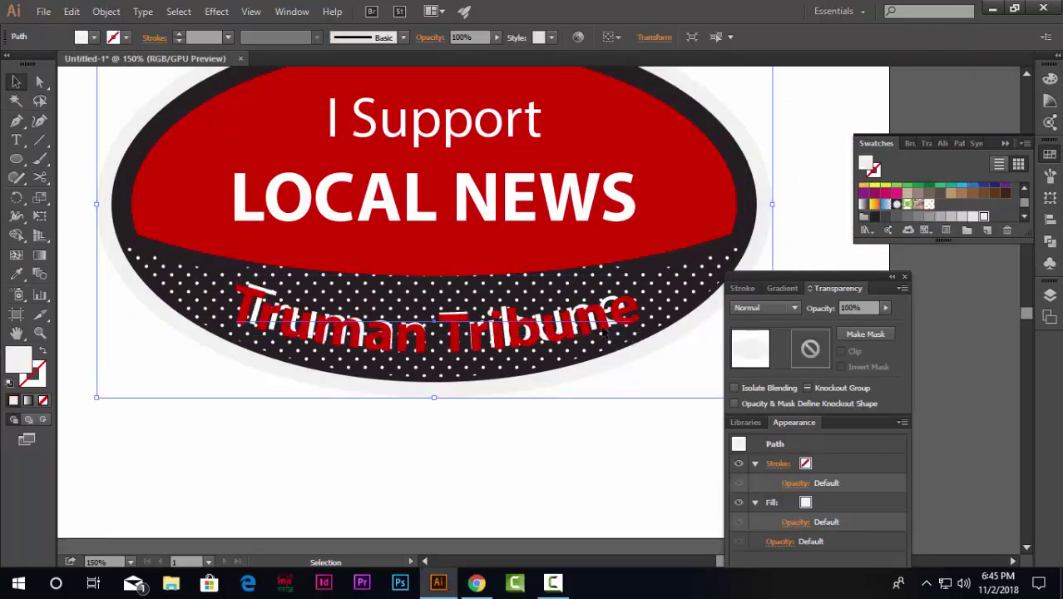
click(608, 333)
click(548, 409)
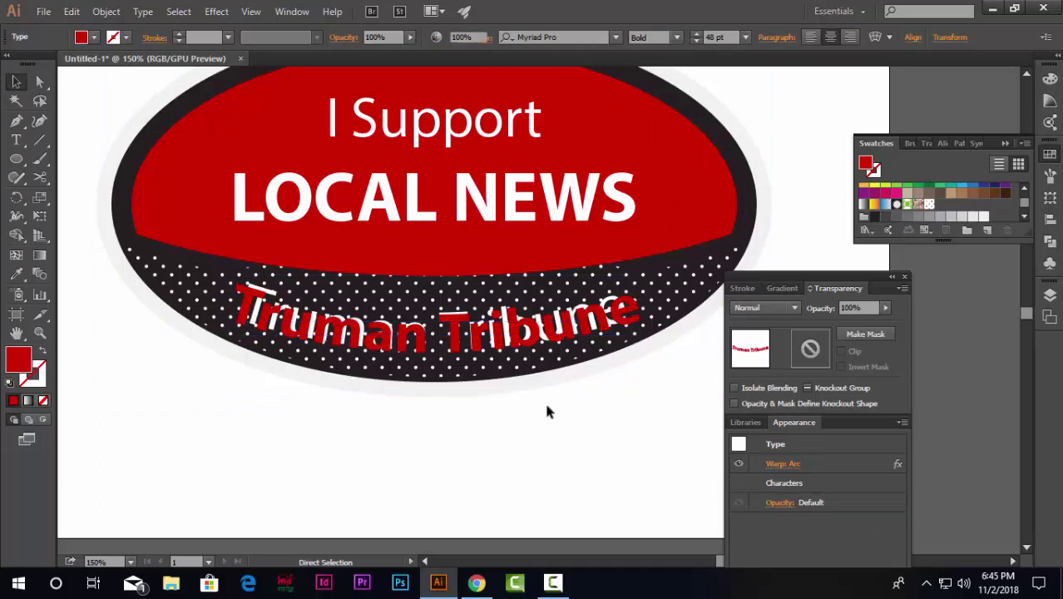
Set the white rear copy of "Truman Tribune" to the Bold style of Myriad Pro and deselect it.
click(529, 344)
click(676, 37)
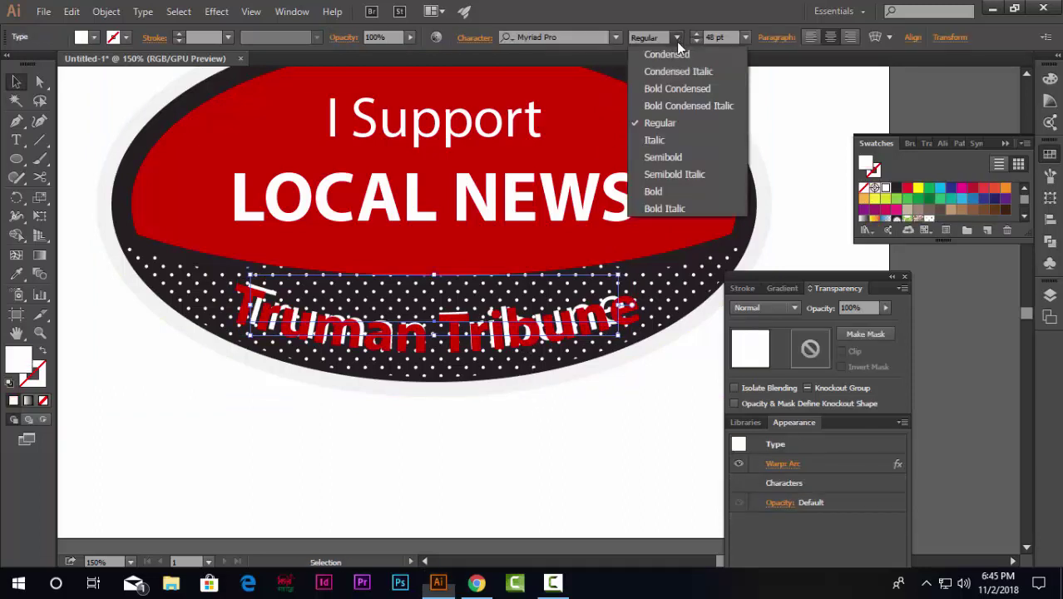
click(665, 185)
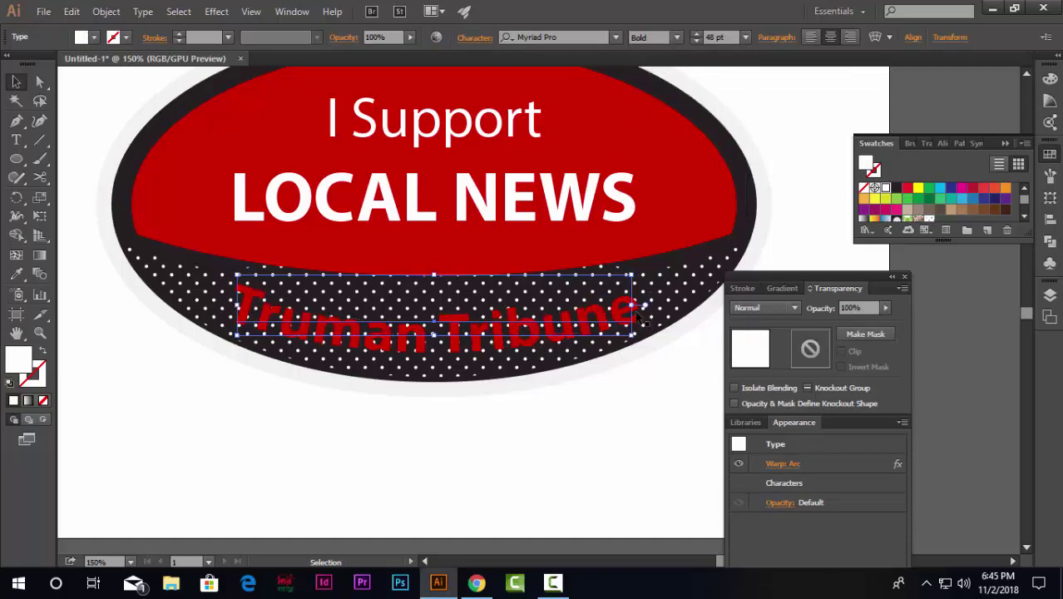
click(554, 449)
Lower the opacity of the white rear "Truman Tribune" lettering to 23% and deselect it.
scroll(559, 366, up, 3)
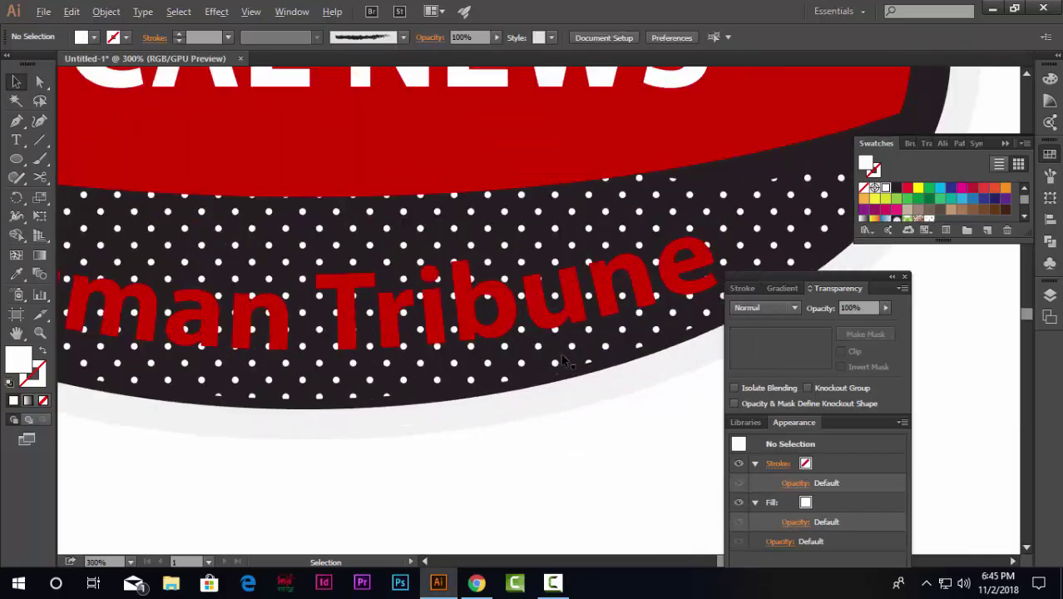
click(566, 312)
scroll(565, 312, down, 3)
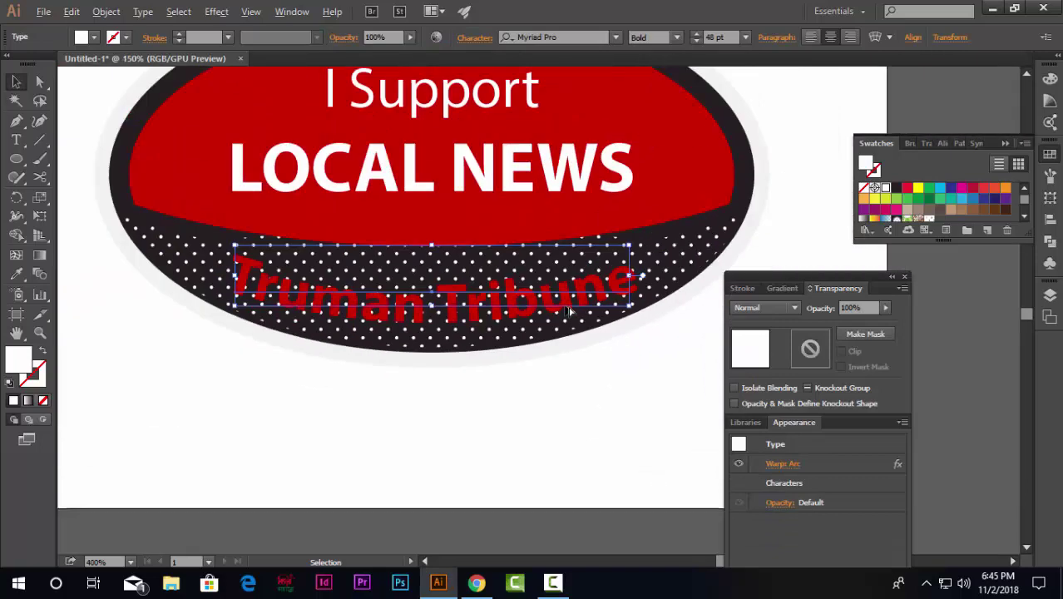
click(390, 37)
text(88)
key(Return)
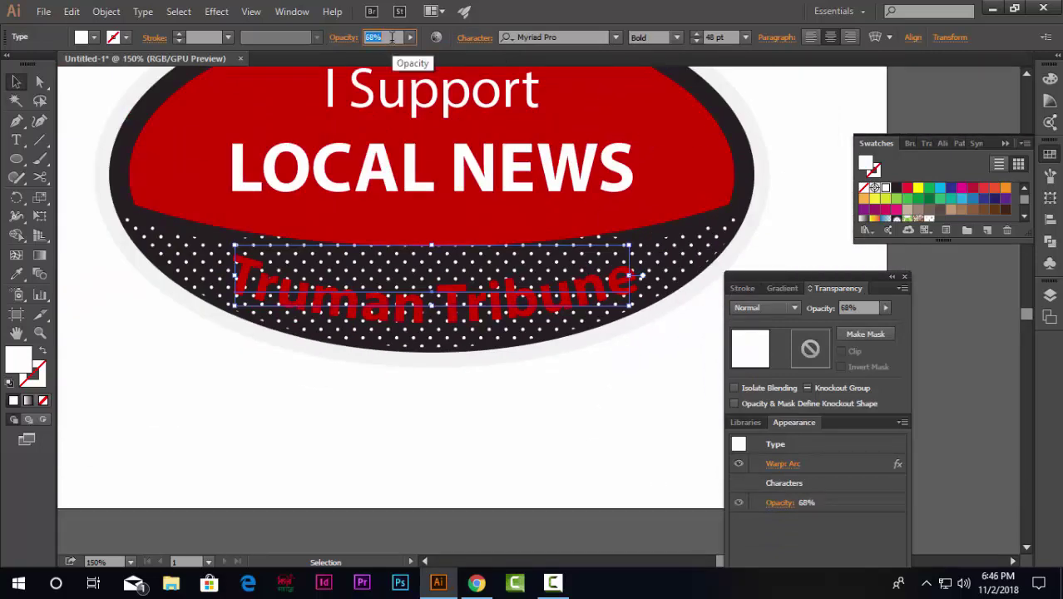
click(409, 36)
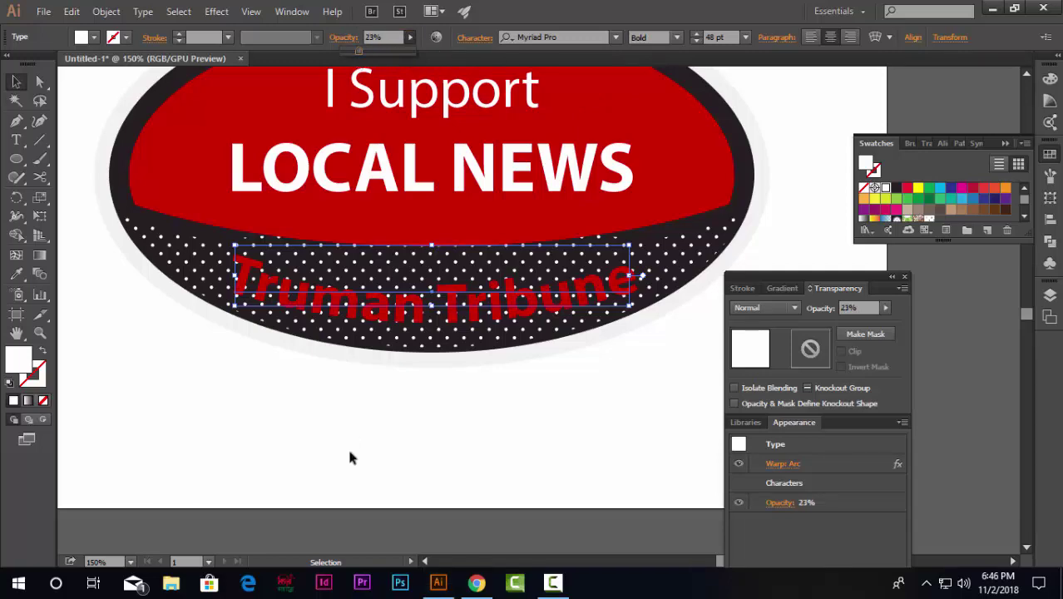
click(382, 425)
Try shifting the translucent rear "Truman Tribune" copy down below the red lettering, and undo the move.
scroll(434, 344, up, 1)
scroll(438, 346, up, 1)
click(463, 296)
drag(463, 296, 478, 333)
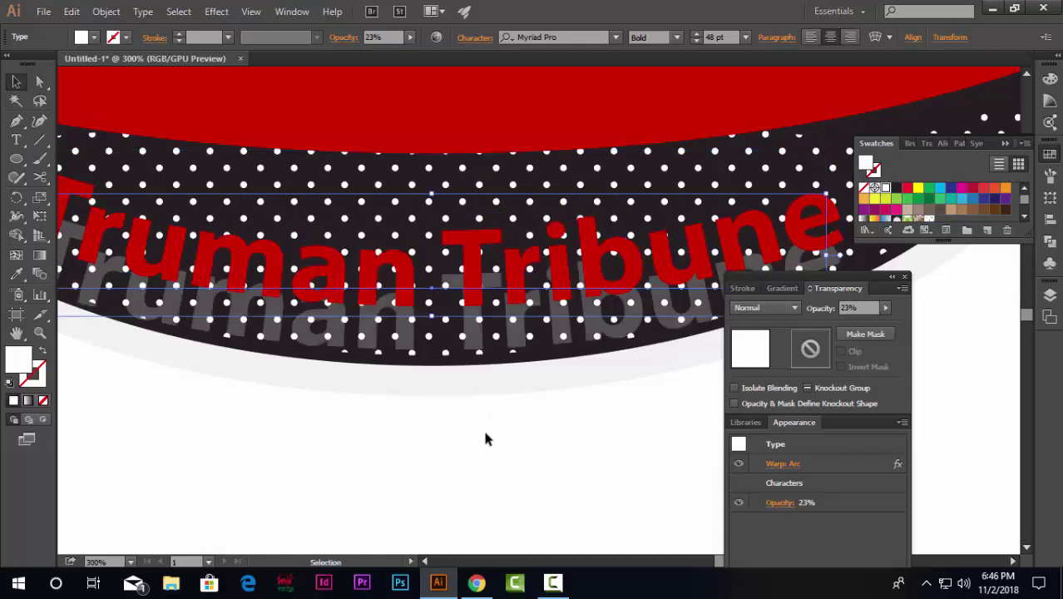
key(ctrl+z)
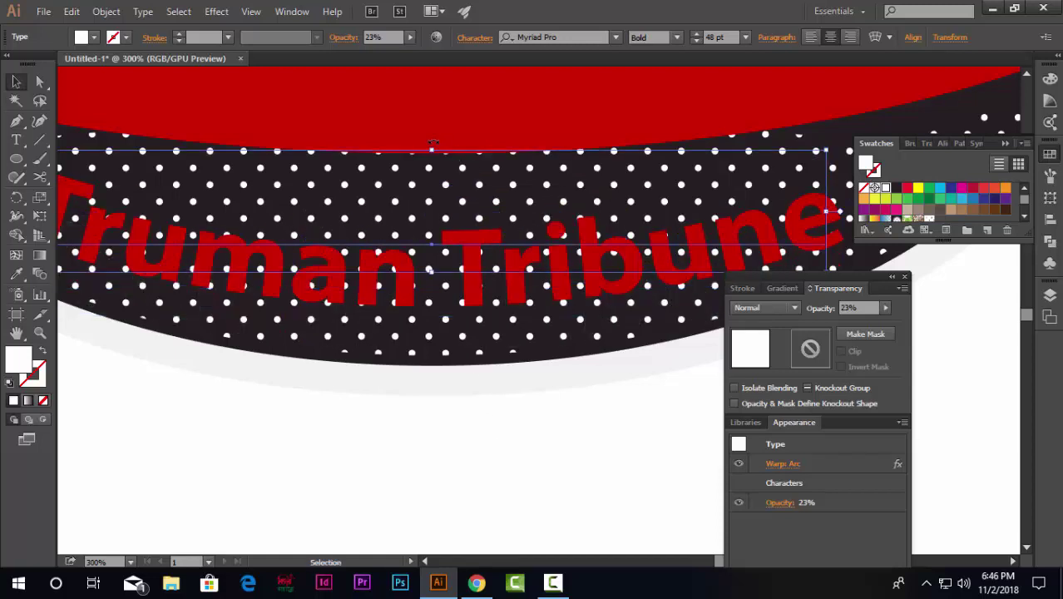
Restore the white rear "Truman Tribune" lettering to 100% opacity and deselect it.
click(407, 38)
drag(355, 49, 431, 60)
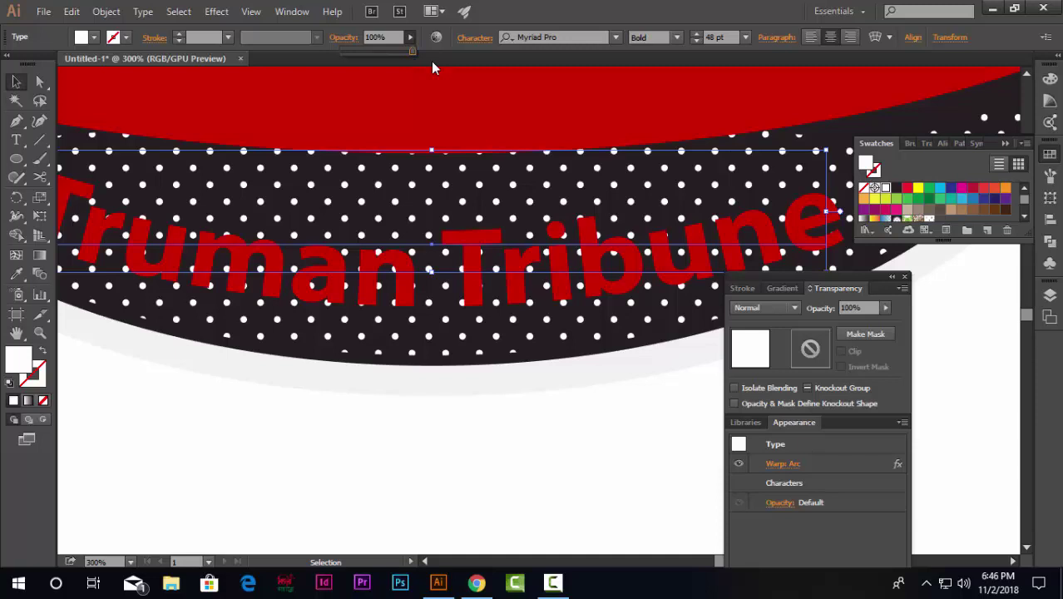
click(479, 309)
click(498, 392)
Try an opacity of 51% on the red front "Truman Tribune" lettering and deselect it.
click(456, 283)
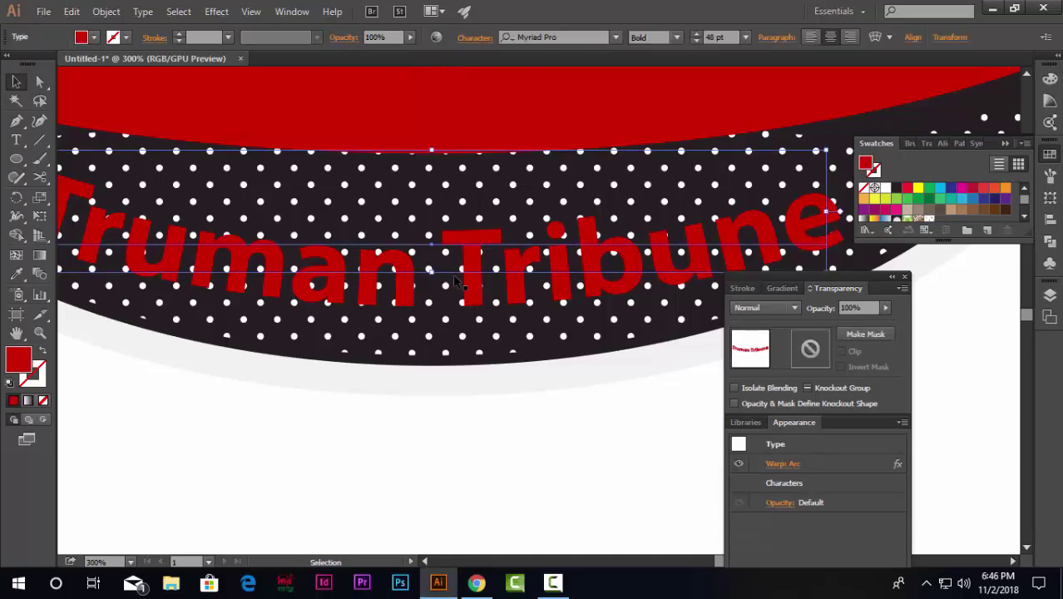
key(ctrl+minus)
key(ctrl+minus)
click(439, 392)
key(ctrl+plus)
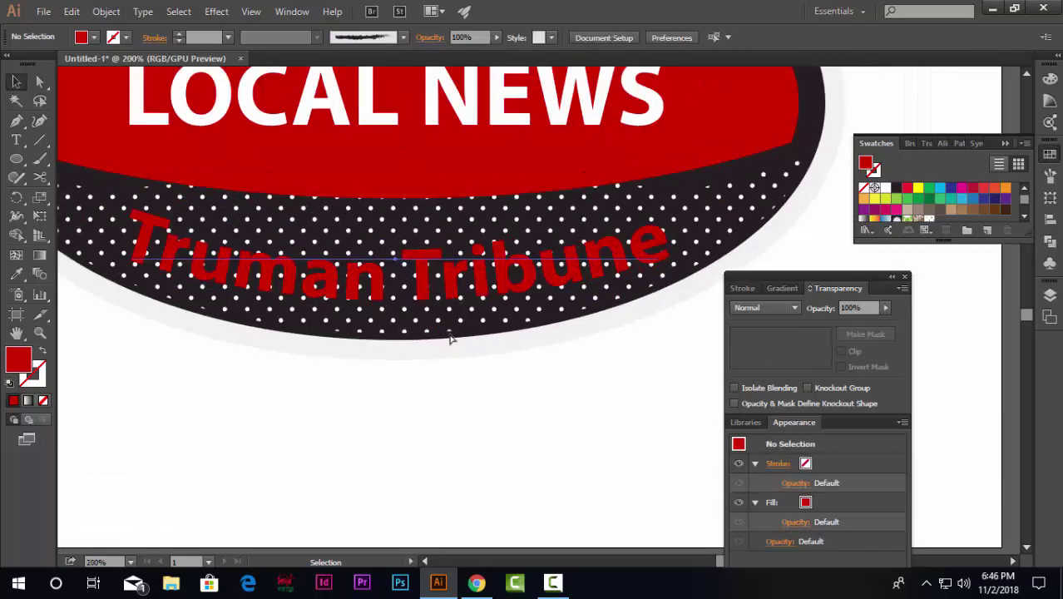
key(ctrl+f)
key(ctrl+z)
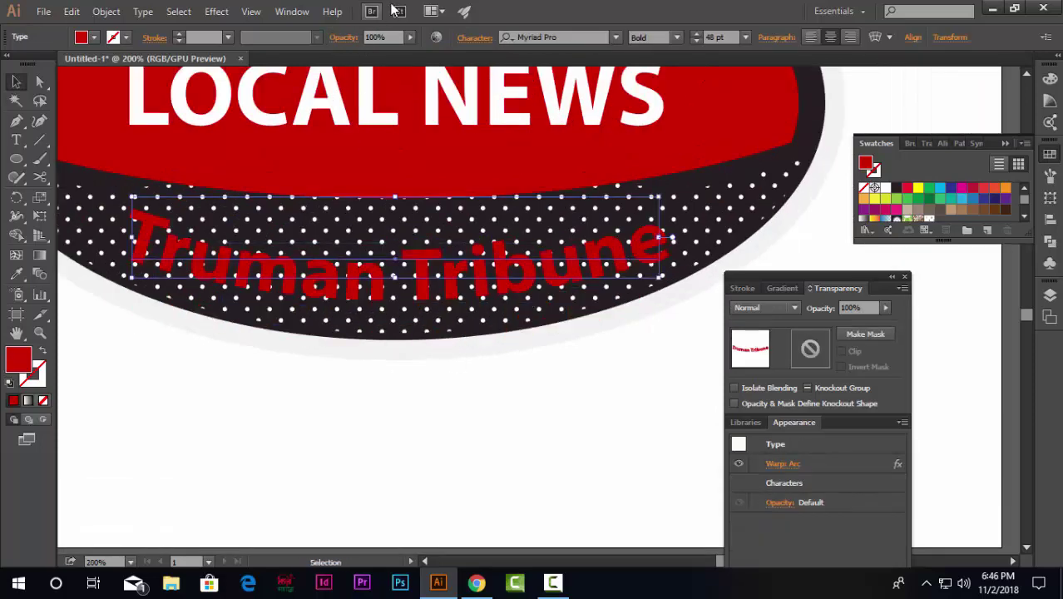
click(407, 37)
drag(384, 45, 378, 46)
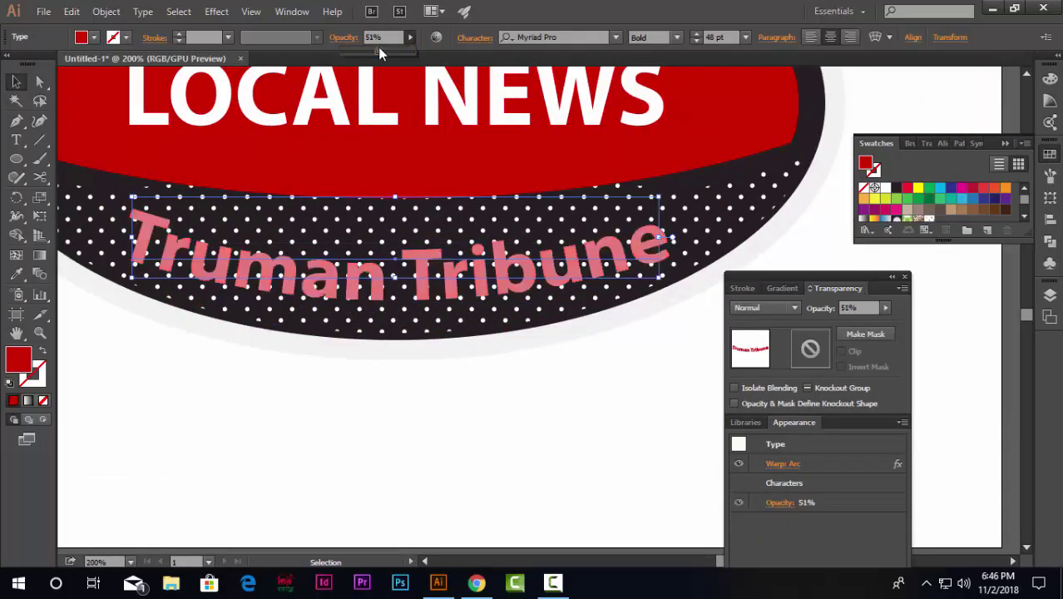
click(446, 401)
key(ctrl+minus)
key(ctrl+minus)
Set the opacity of the red front "Truman Tribune" lettering to 78% and deselect it.
scroll(398, 283, up, 3)
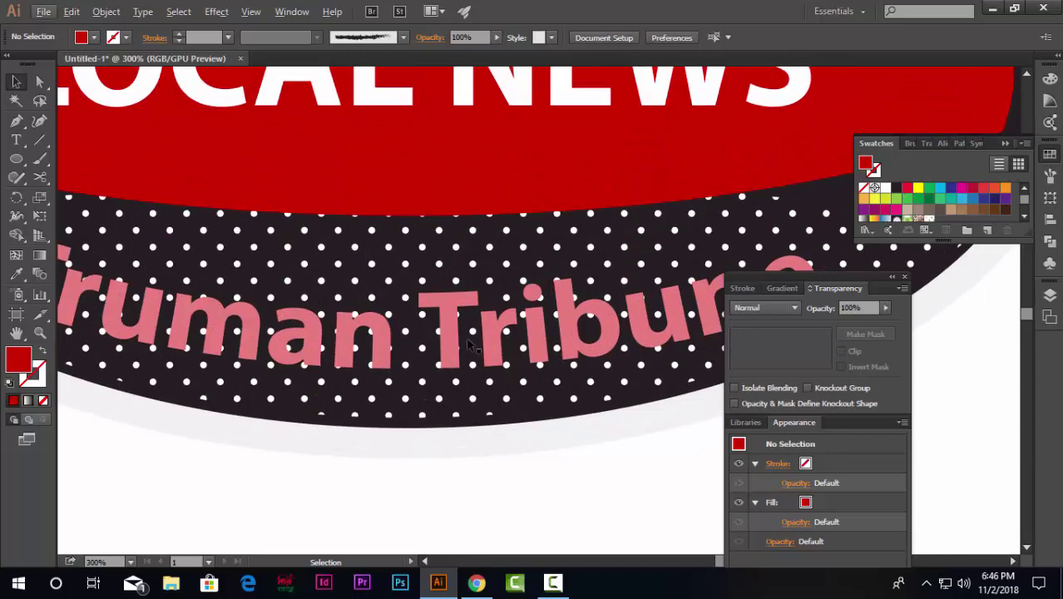
click(456, 345)
click(410, 38)
drag(380, 52, 403, 93)
click(438, 476)
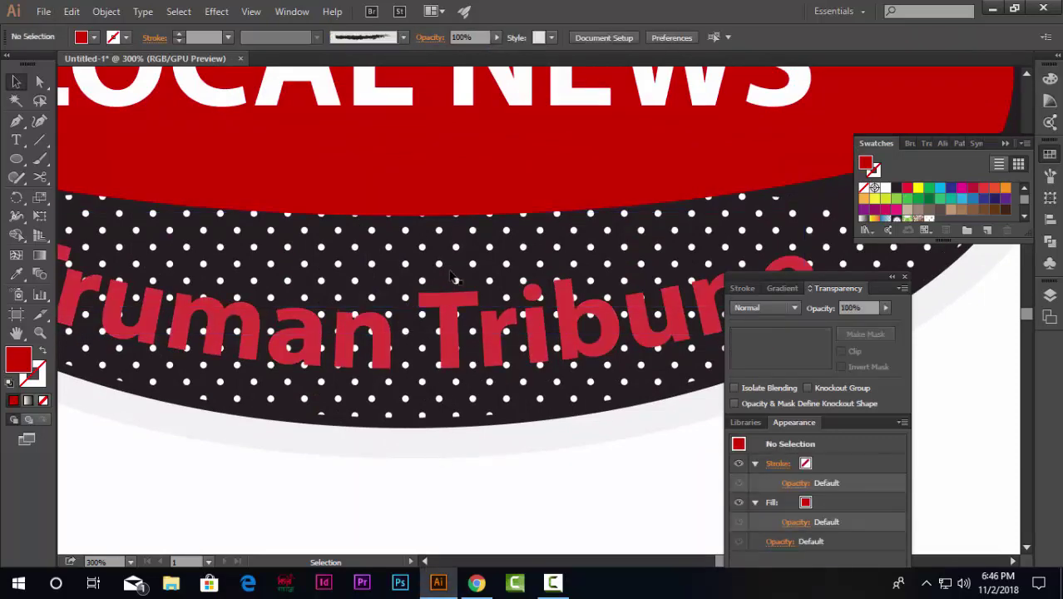
scroll(454, 332, down, 2)
scroll(418, 310, up, 1)
scroll(418, 309, up, 1)
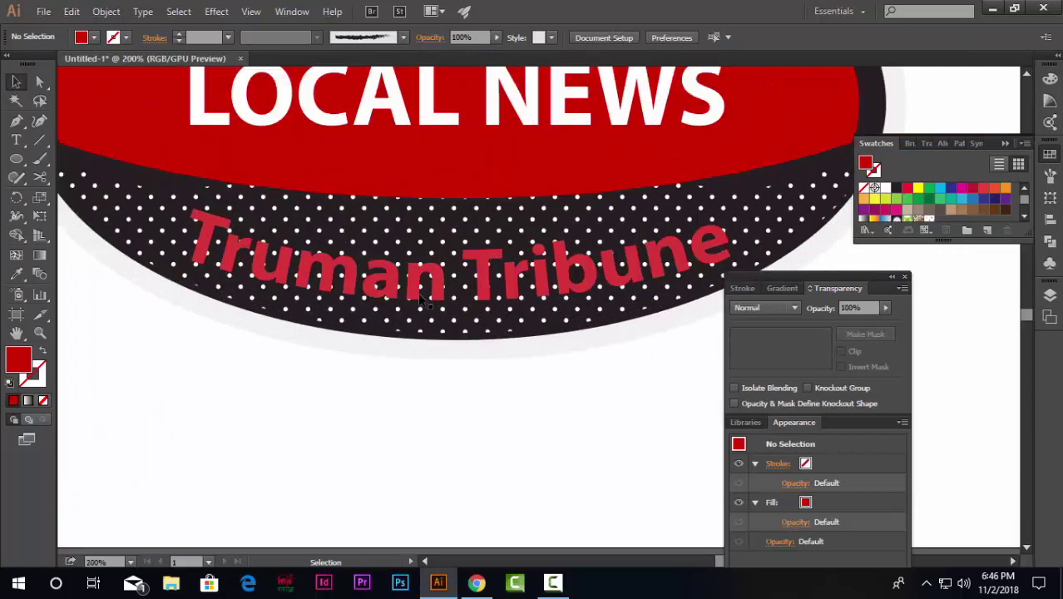
click(481, 291)
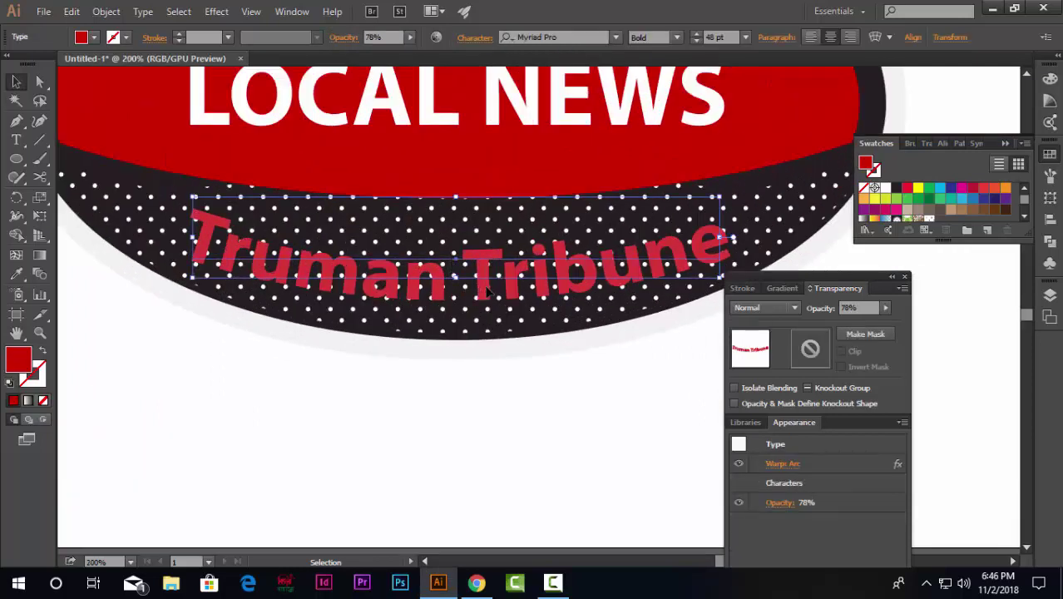
shift+click(514, 300)
click(513, 300)
click(752, 238)
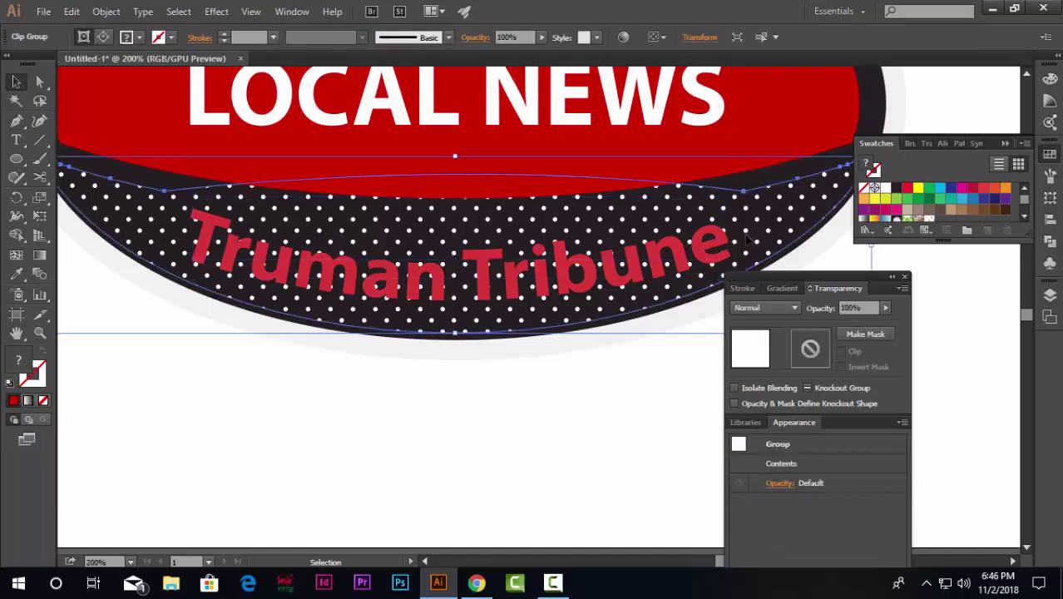
shift+click(695, 245)
click(693, 237)
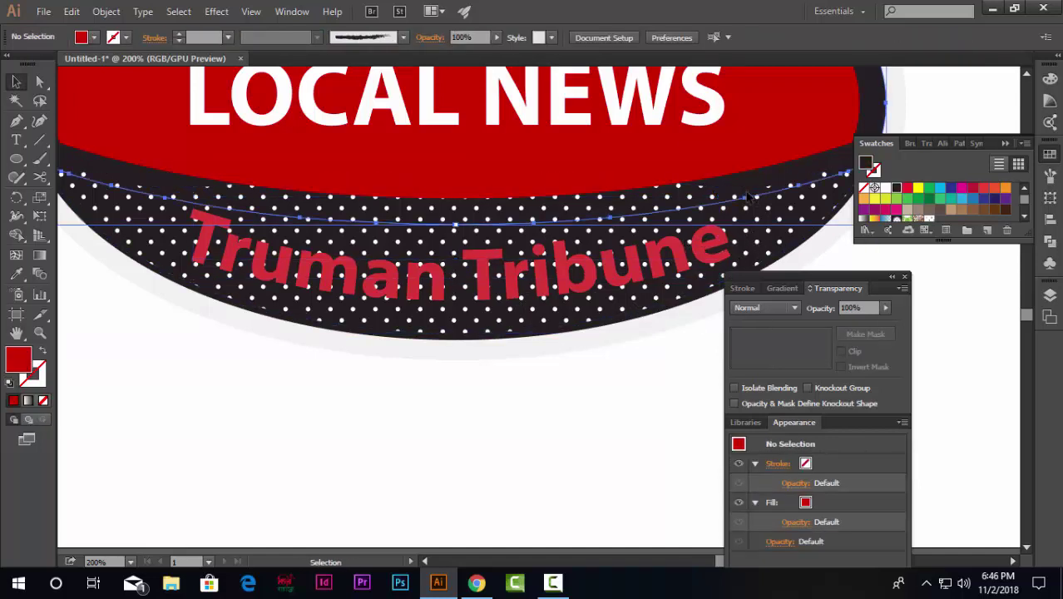
shift+click(586, 250)
drag(329, 237, 372, 331)
key(ctrl+z)
key(a)
click(402, 352)
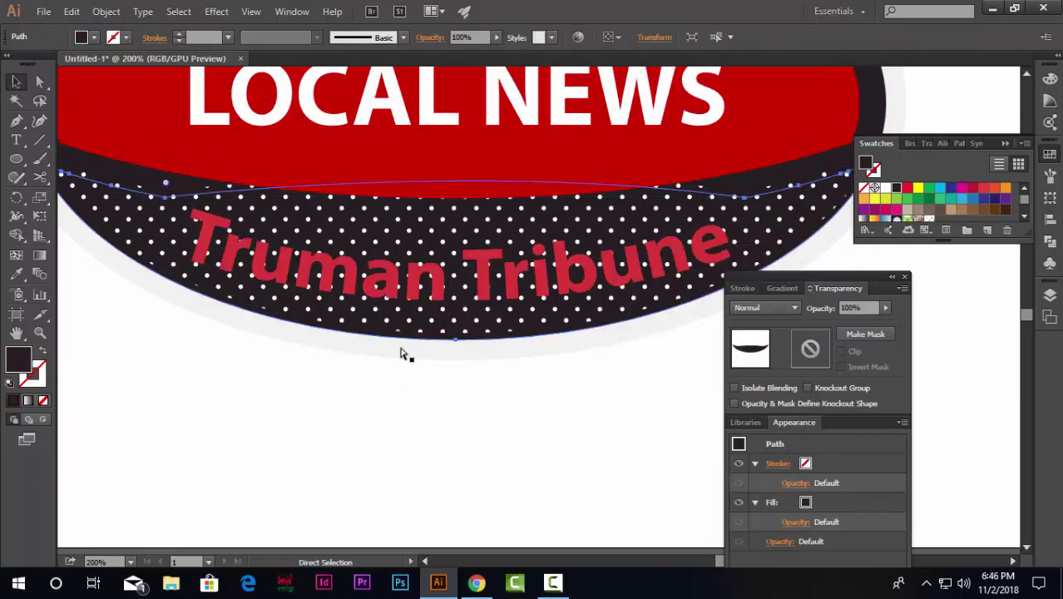
click(402, 351)
click(536, 383)
ctrl+click(536, 383)
Select both copies of the "Truman Tribune" lettering together, nudge them slightly upward within the dotted panel, and deselect them.
key(ctrl+1)
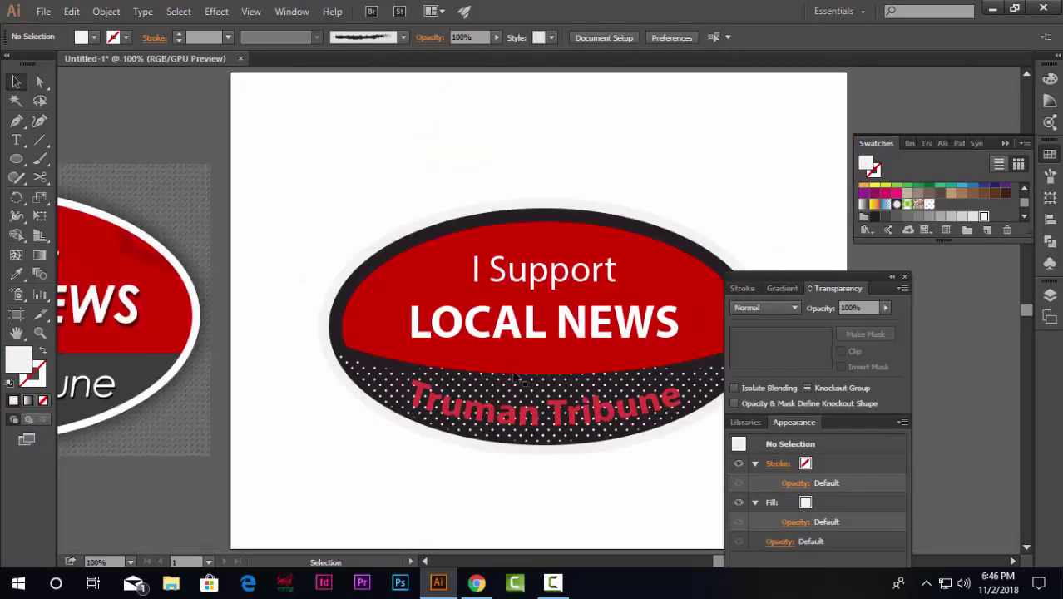
key(ctrl+plus)
click(542, 313)
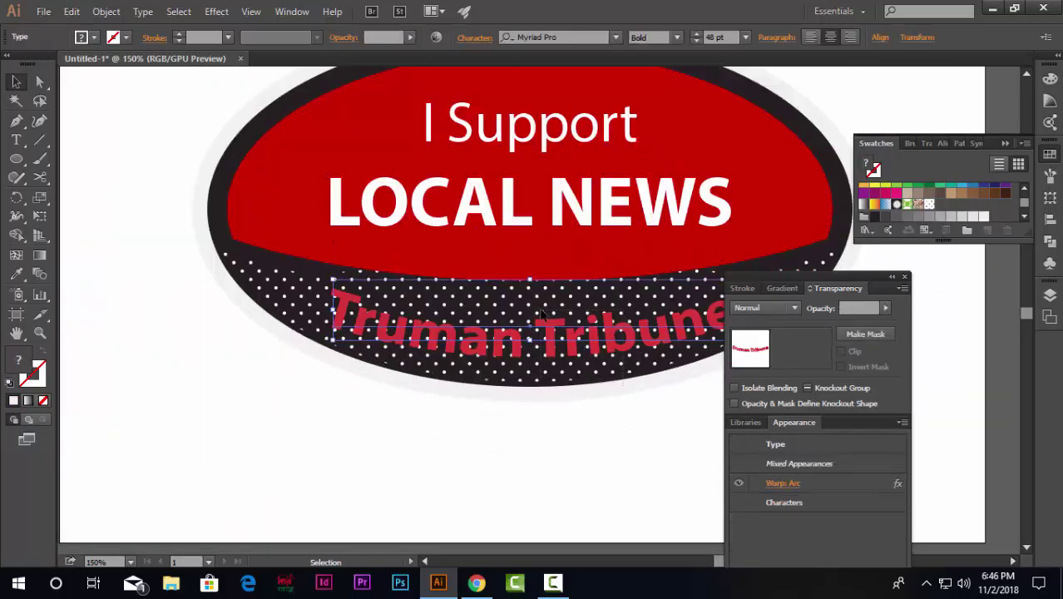
scroll(548, 350, up, 1)
key(Up)
key(Up)
key(Up)
key(Up)
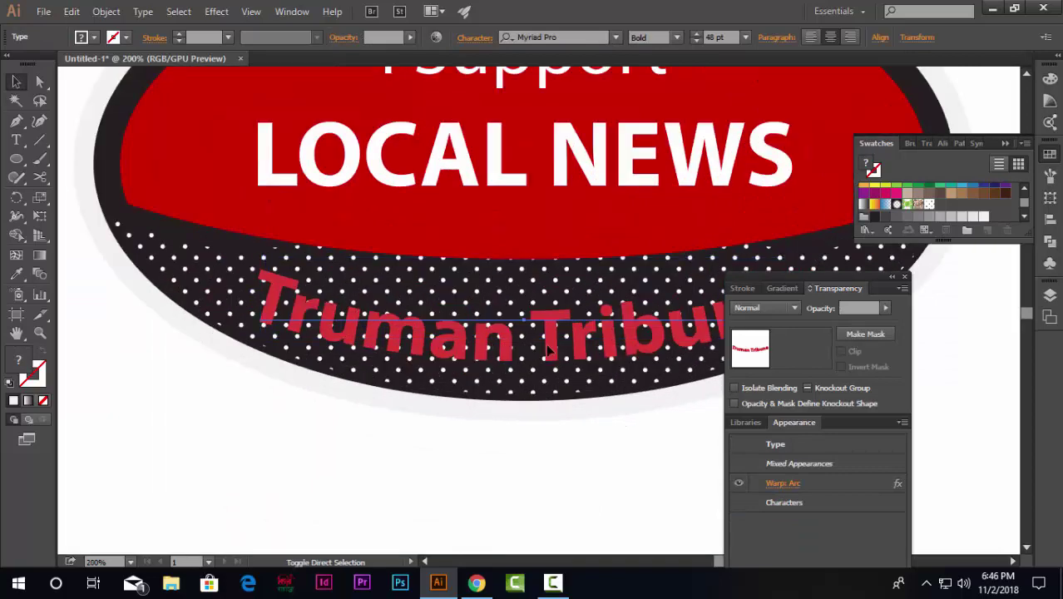
key(Up)
key(Up)
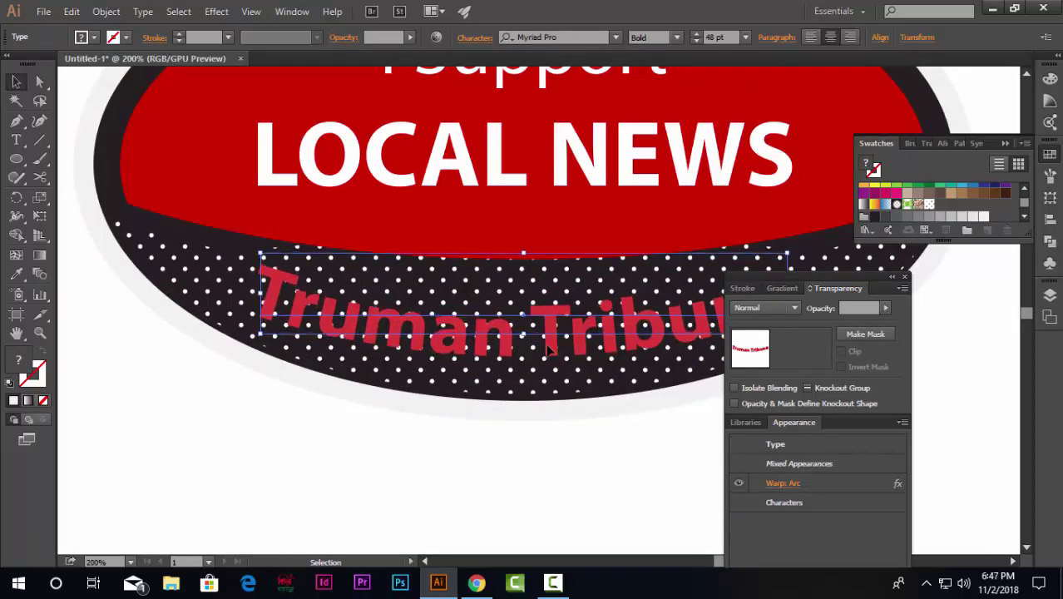
key(ctrl+1)
scroll(559, 349, up, 1)
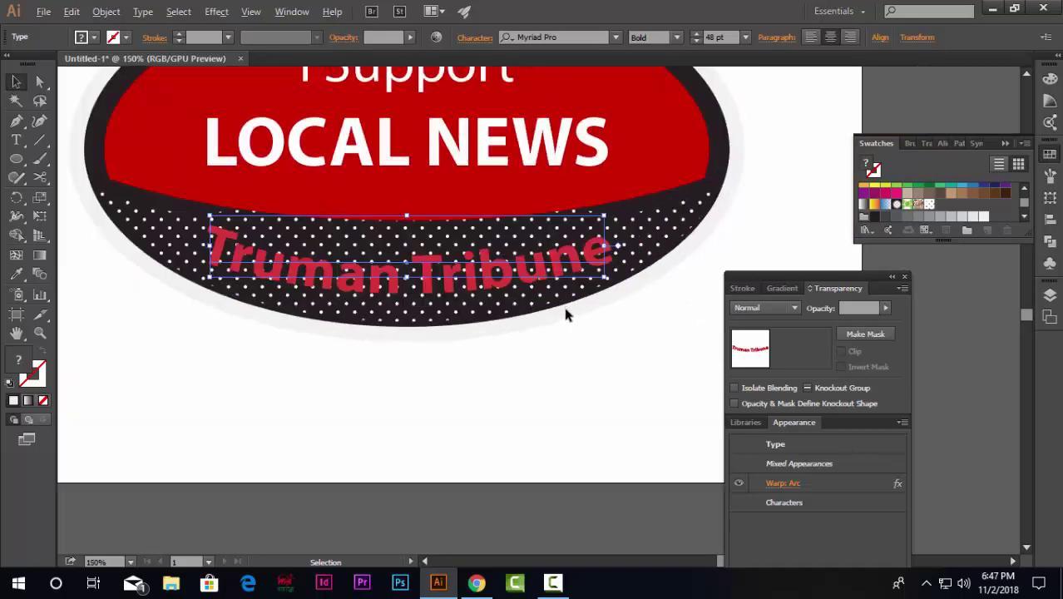
click(549, 411)
Select the entire badge with all its lettering, nudge it upward on the artboard, and deselect it.
scroll(545, 439, up, 3)
scroll(465, 374, down, 2)
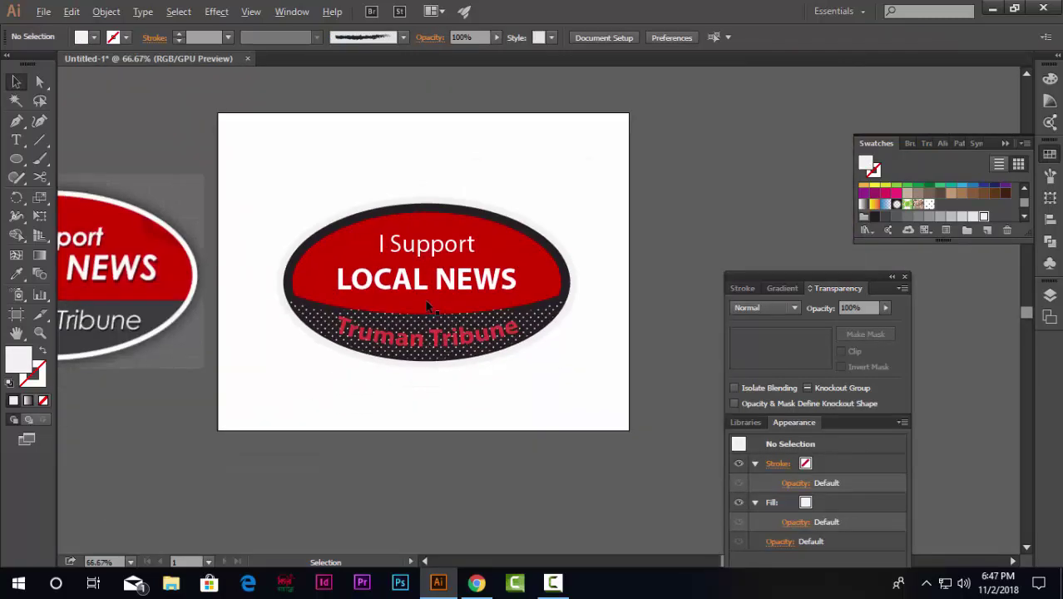
scroll(422, 298, up, 1)
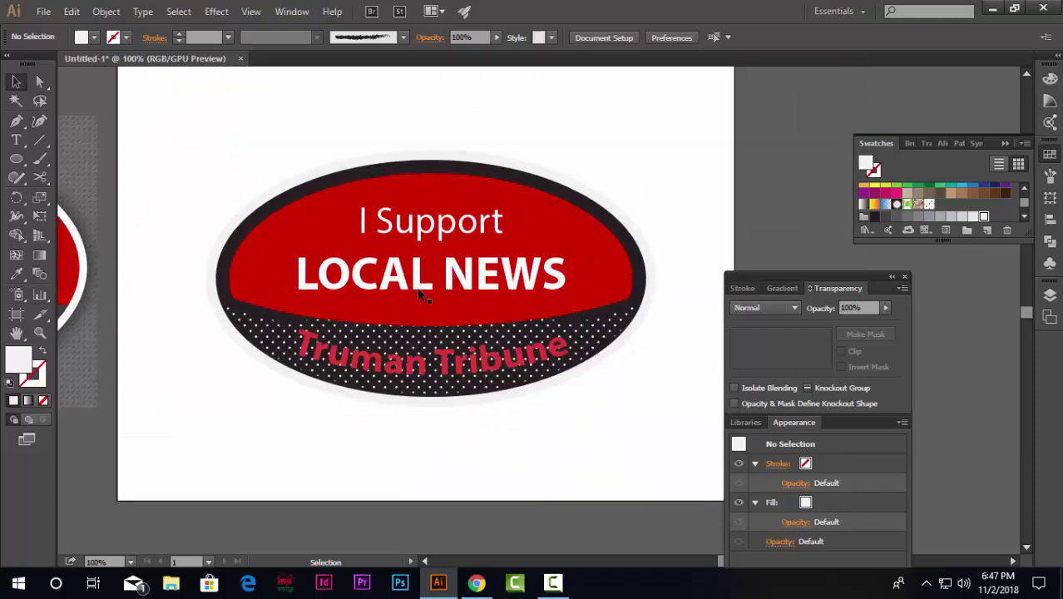
scroll(456, 379, down, 2)
scroll(372, 333, up, 1)
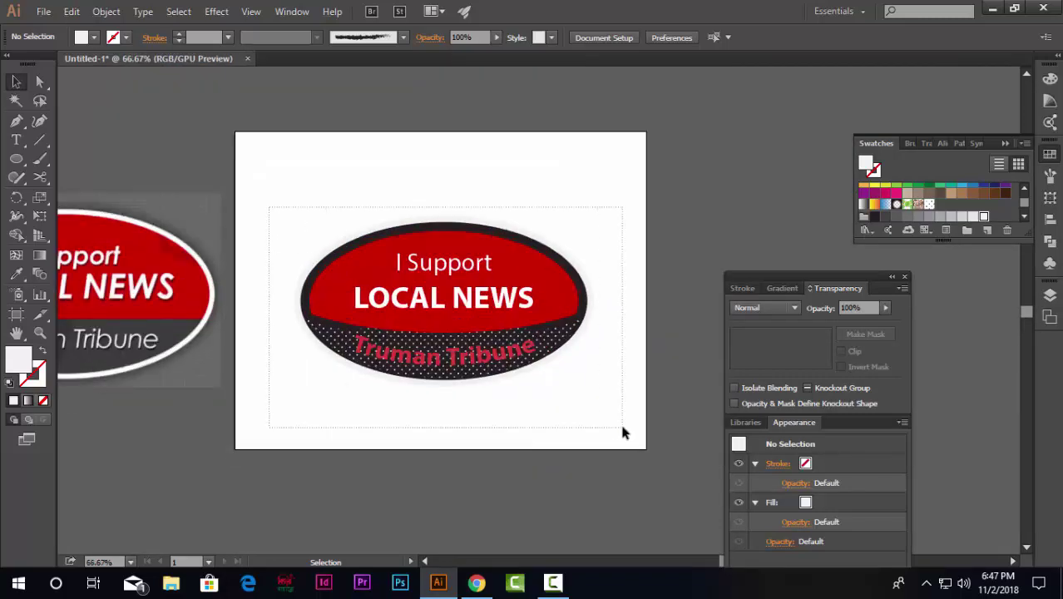
key(ctrl+a)
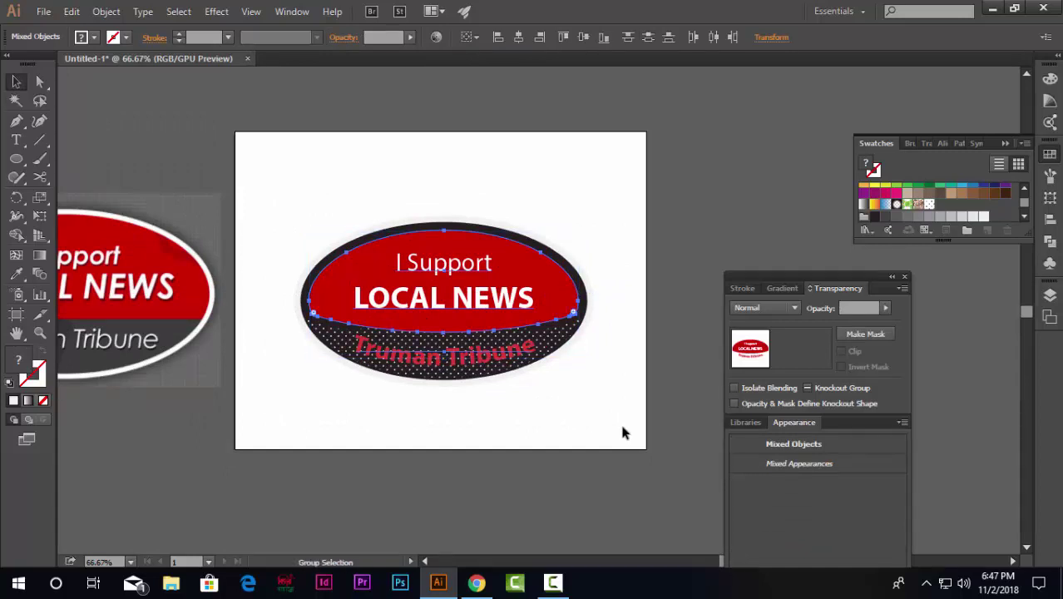
click(622, 428)
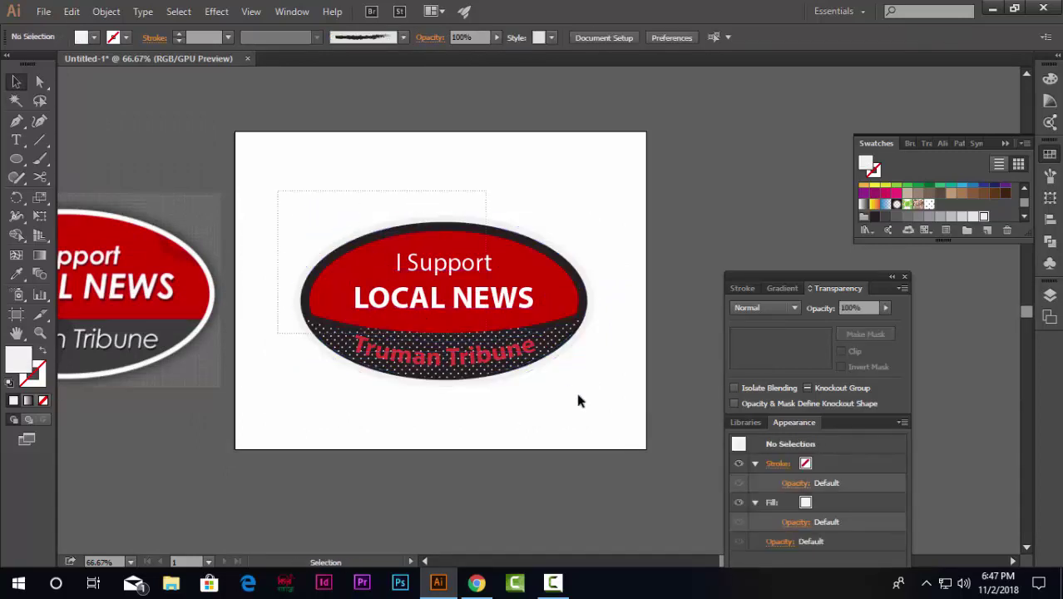
key(ctrl+a)
key(shift+Up)
key(shift+Up)
key(shift+Up)
key(shift+Up)
key(shift+Up)
key(shift+Up)
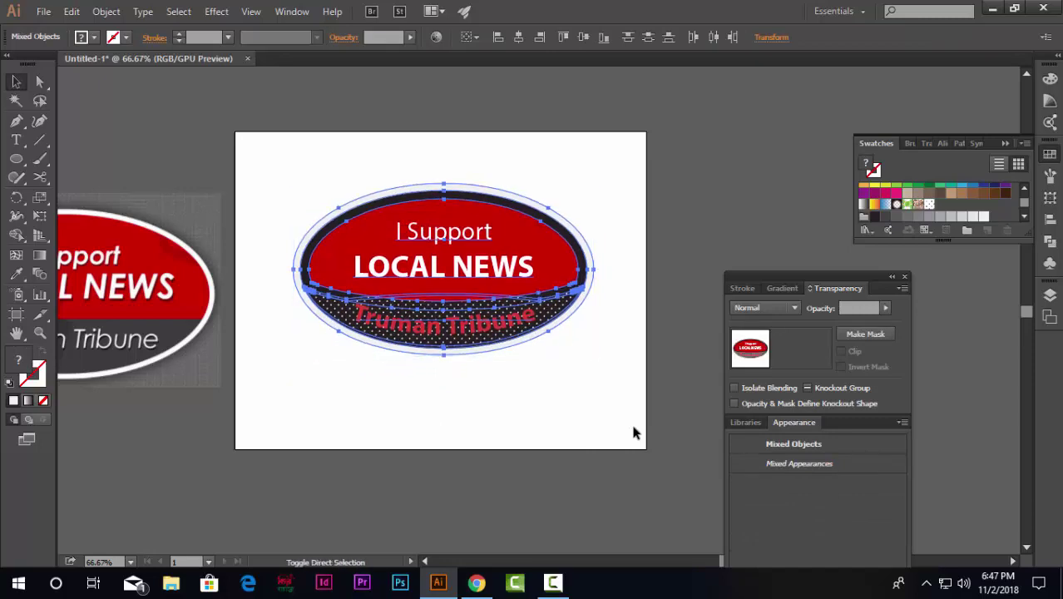
key(ctrl+z)
click(622, 430)
scroll(494, 288, up, 2)
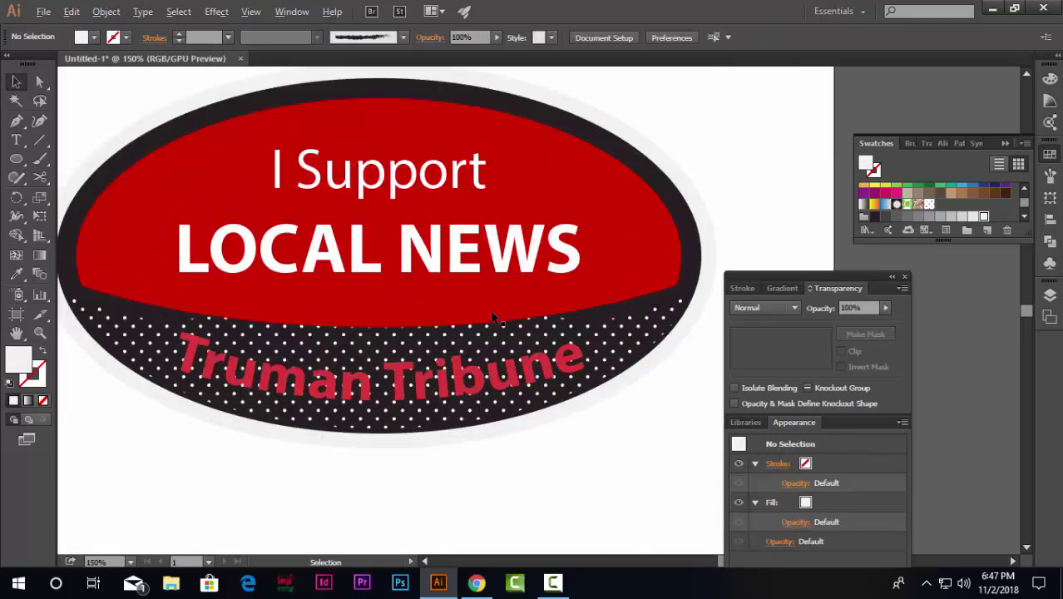
scroll(490, 307, down, 4)
scroll(491, 304, up, 2)
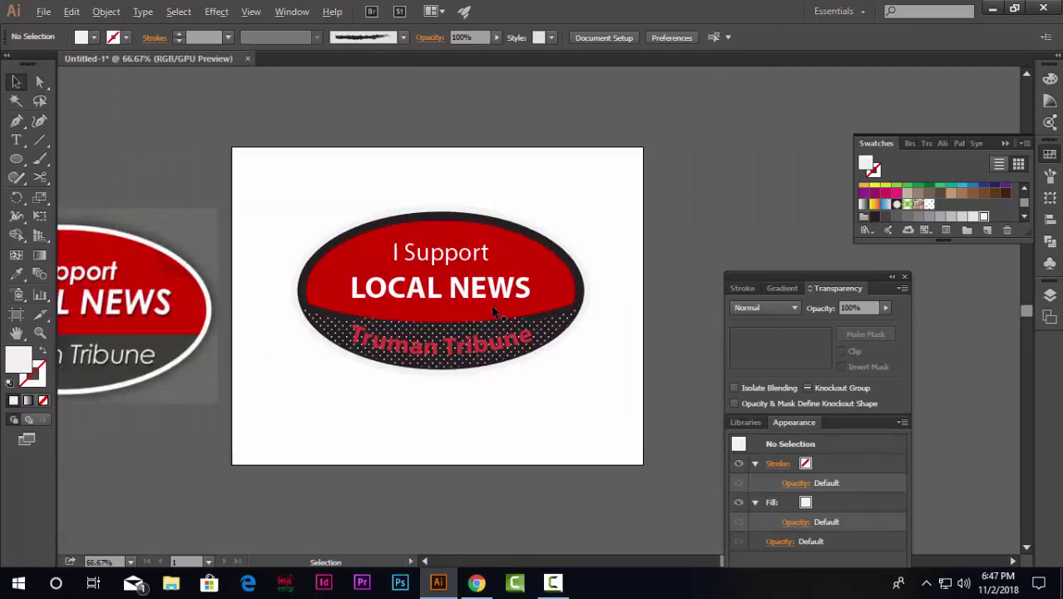